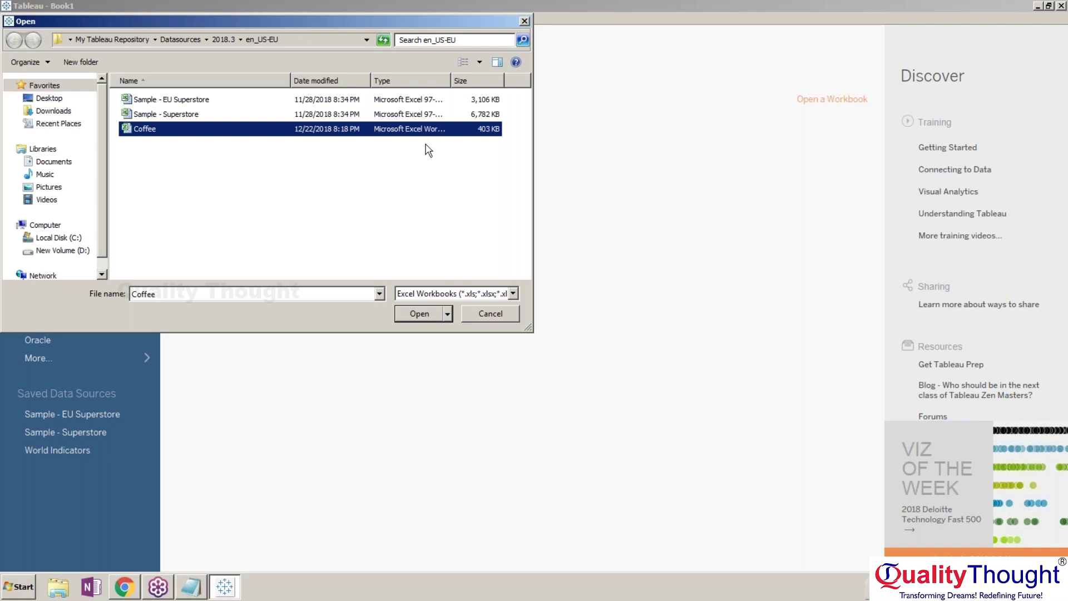
Open the Sample - Superstore workbook as the data source instead of Coffee.
click(408, 174)
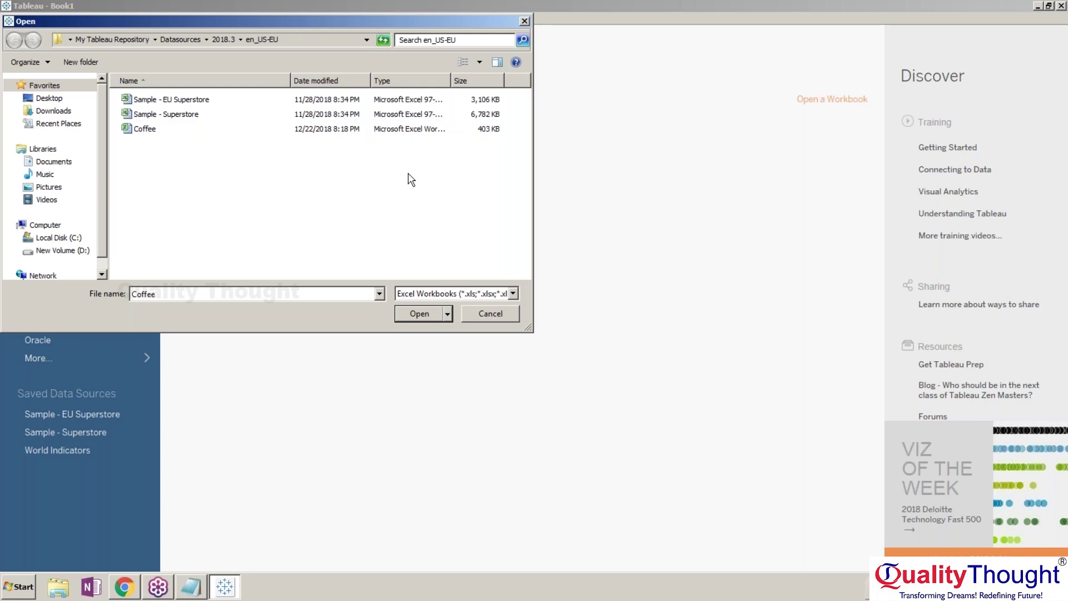
click(230, 121)
double_click(231, 122)
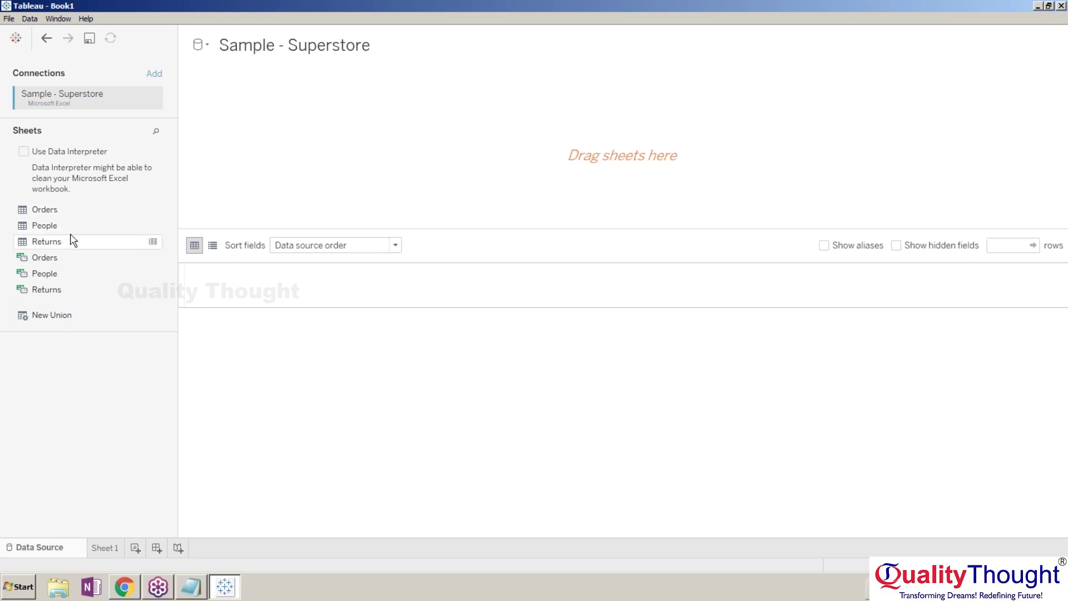
Join the Returns sheet to Orders into an Orders+ data source, checking Sheet 1 briefly.
drag(69, 212, 267, 128)
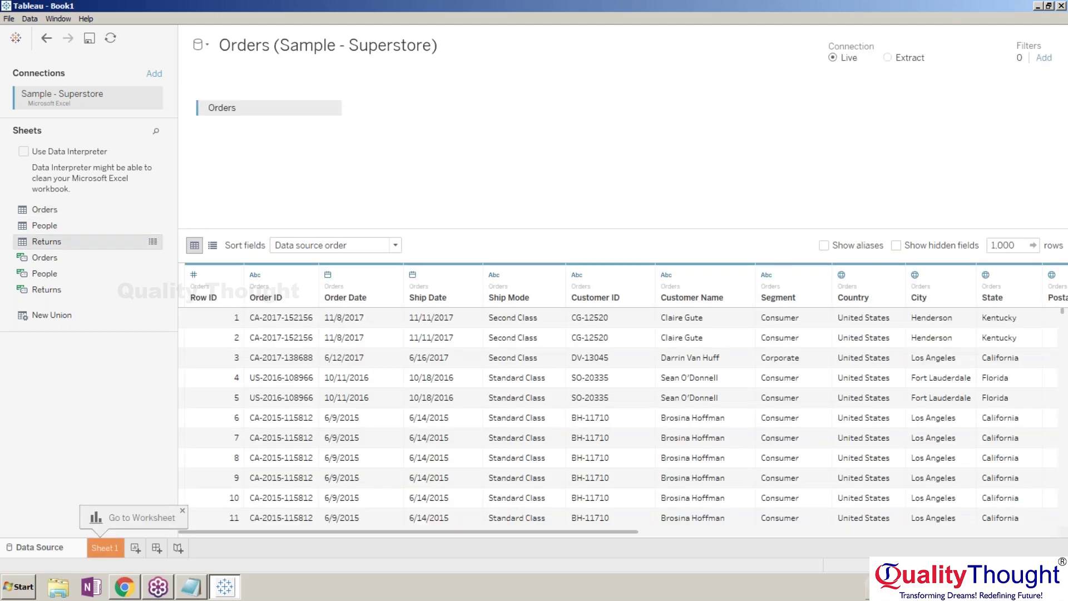
drag(47, 241, 390, 153)
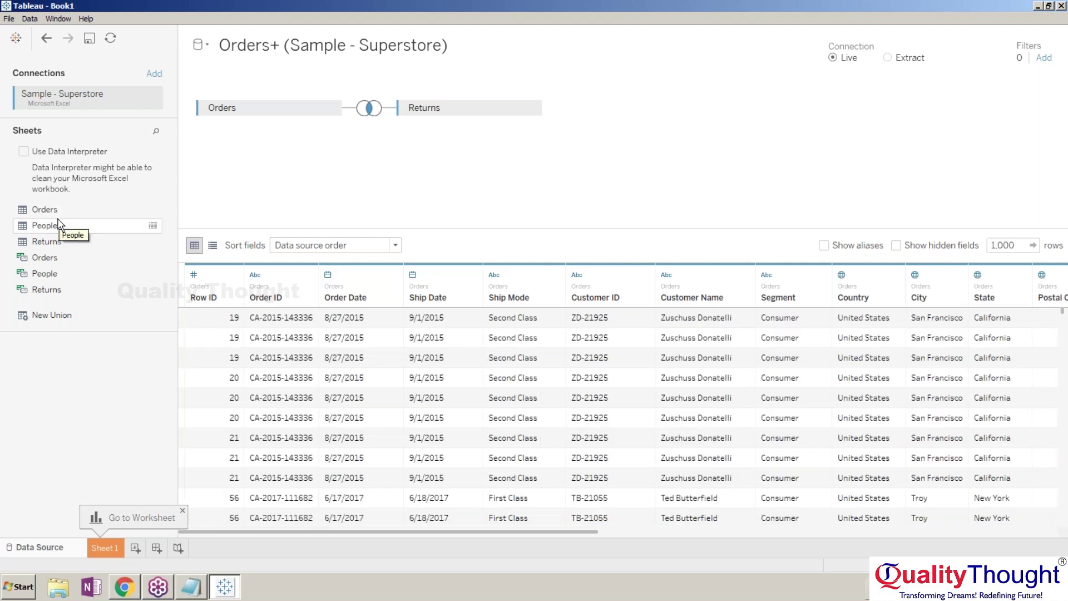
click(104, 548)
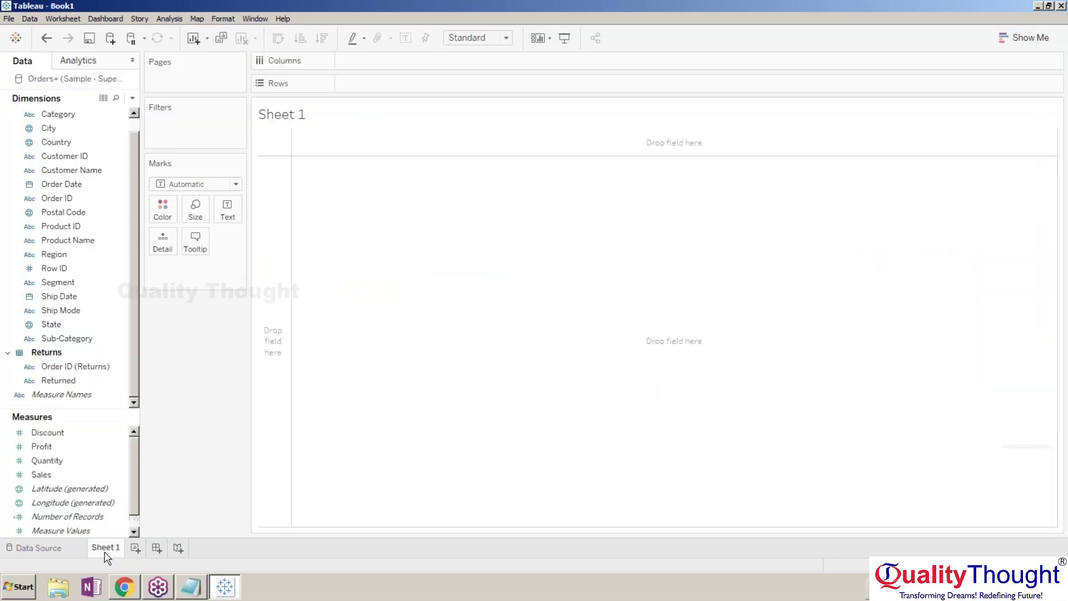
click(68, 550)
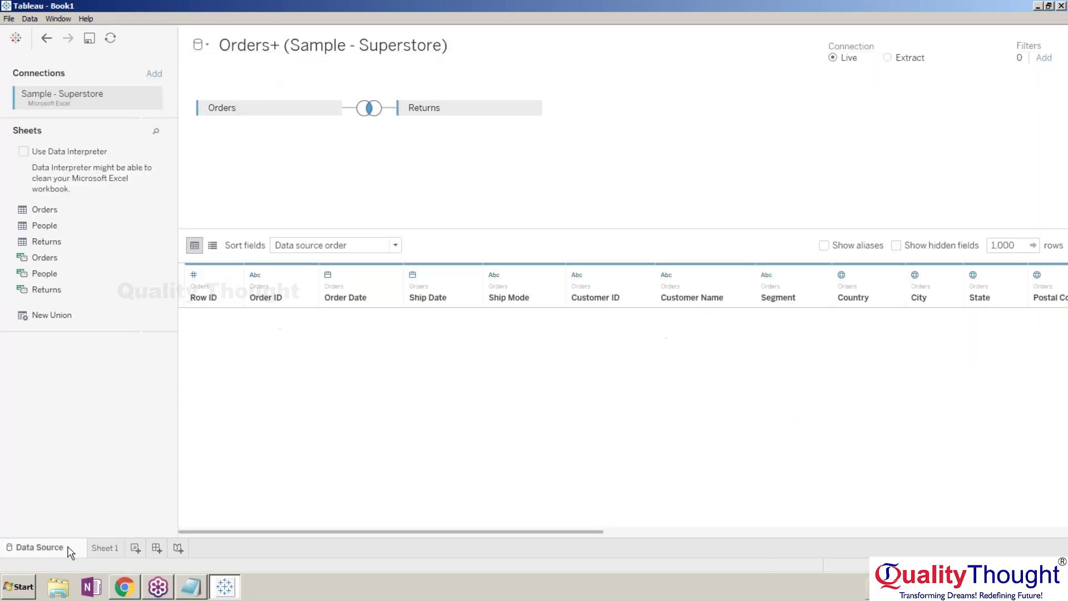
drag(116, 226, 617, 146)
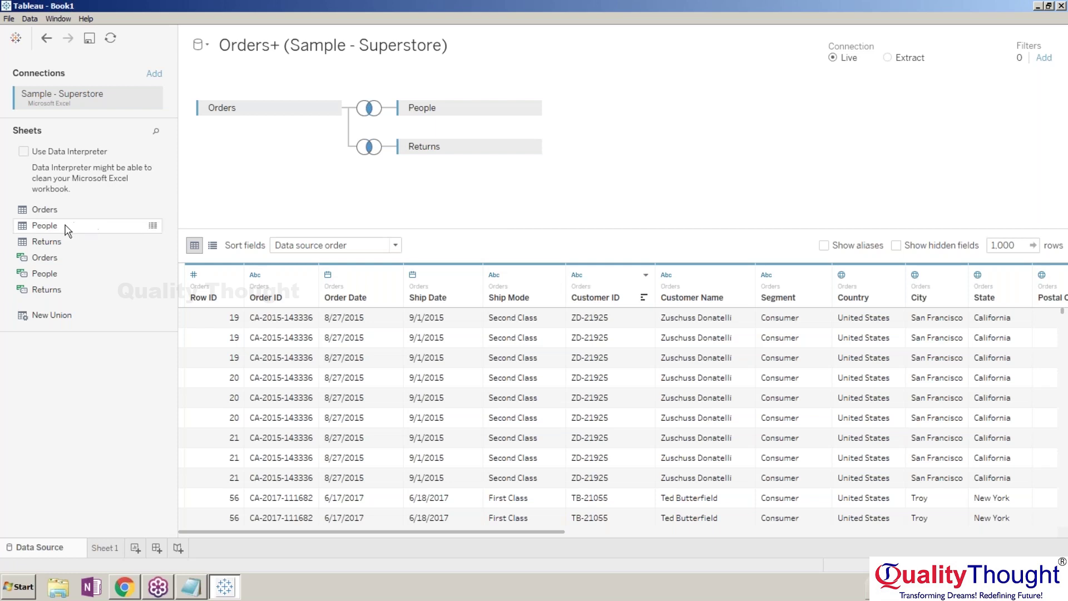
click(530, 107)
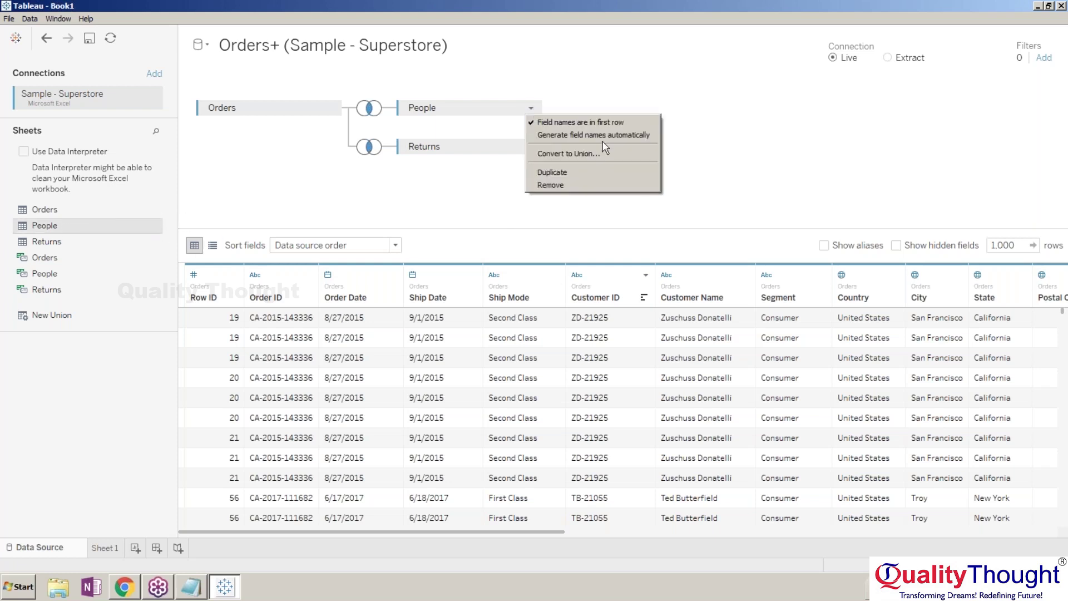
click(554, 136)
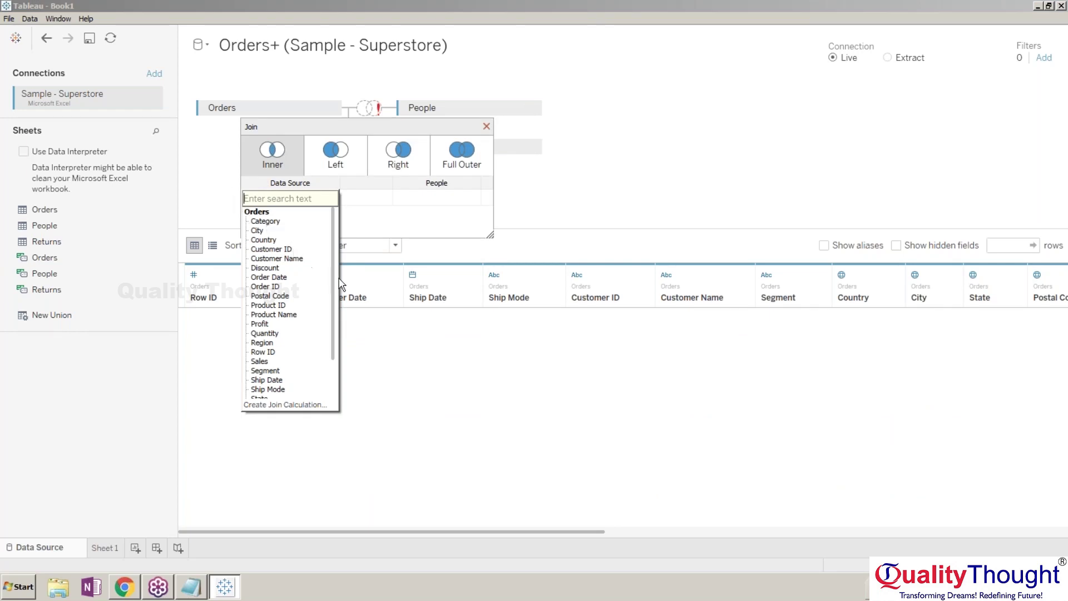
scroll(334, 280, down, 3)
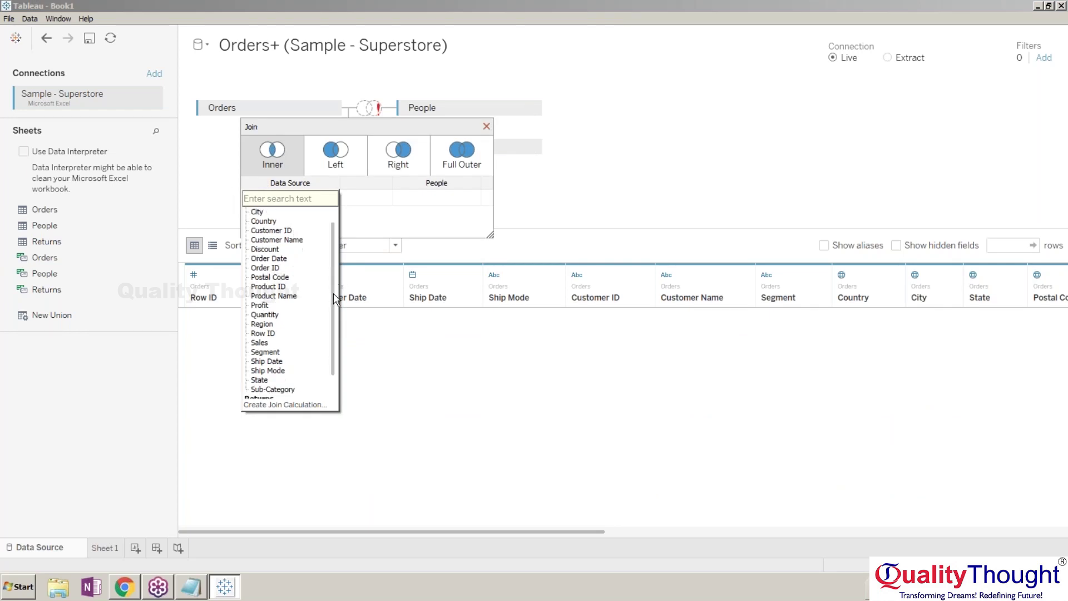
click(421, 196)
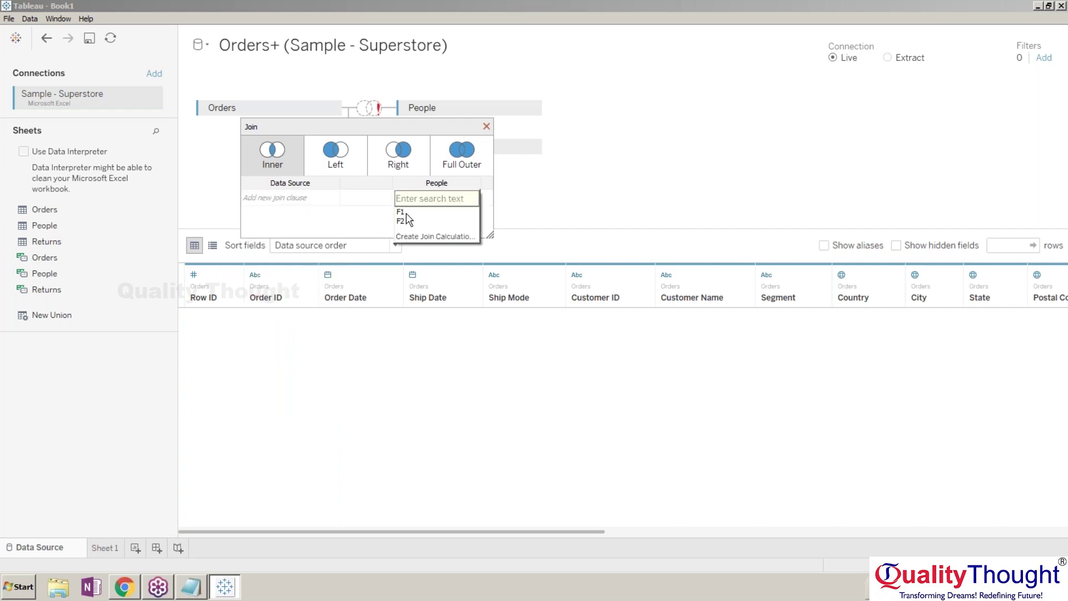
click(406, 214)
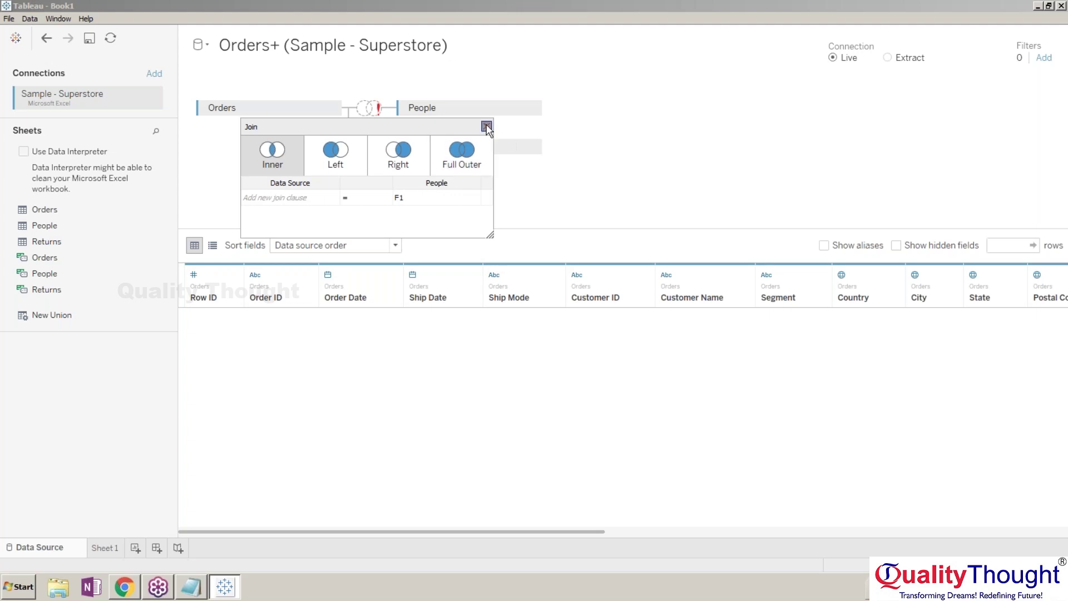
click(487, 127)
click(531, 108)
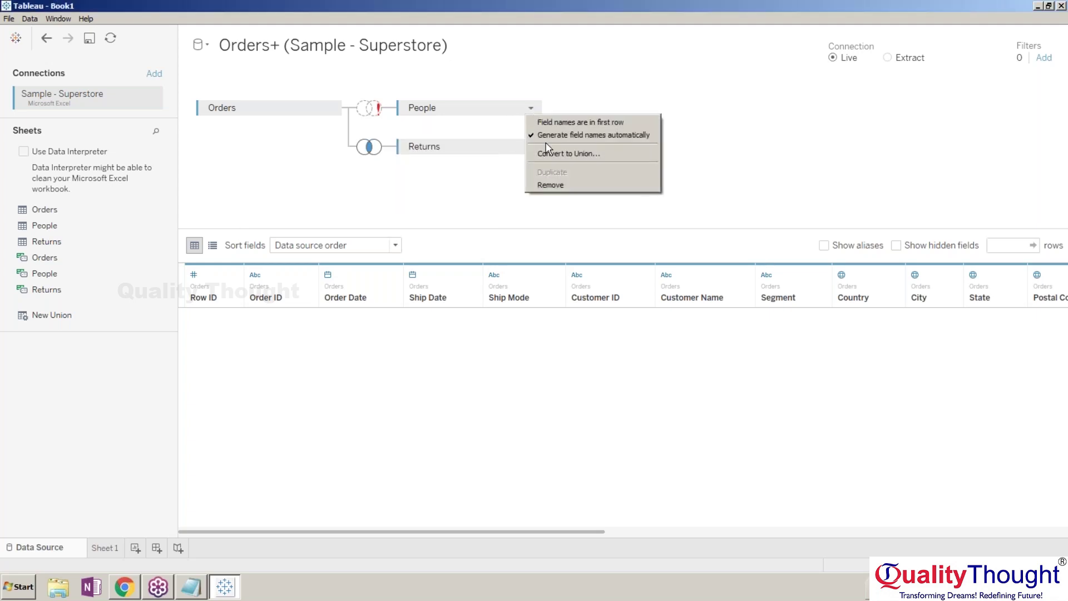
click(547, 184)
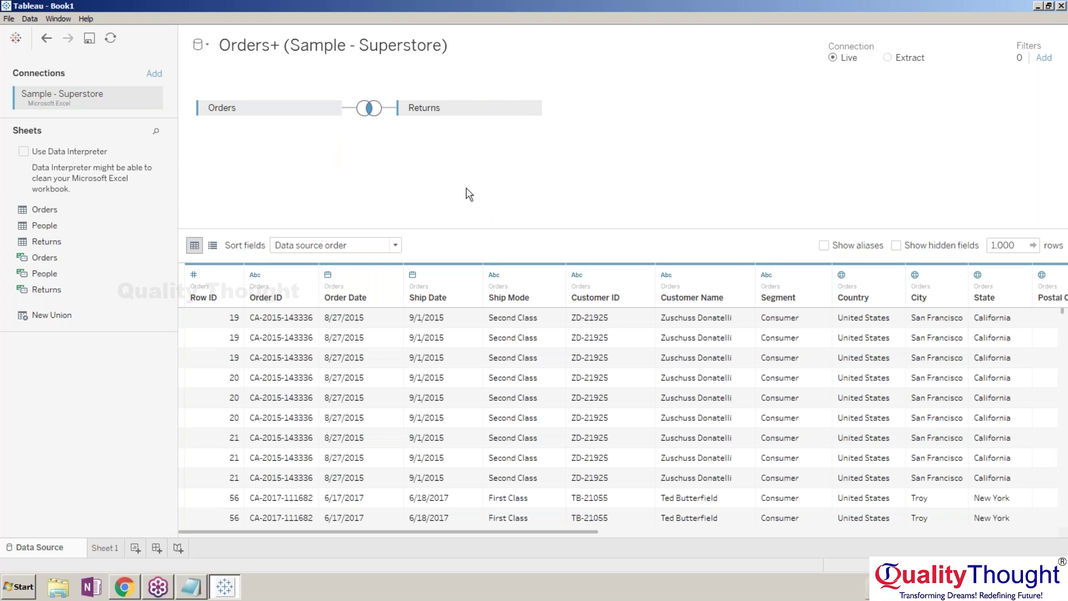
Add the Coffee Excel workbook as a connection and remove its Sheet1 from the join.
click(155, 75)
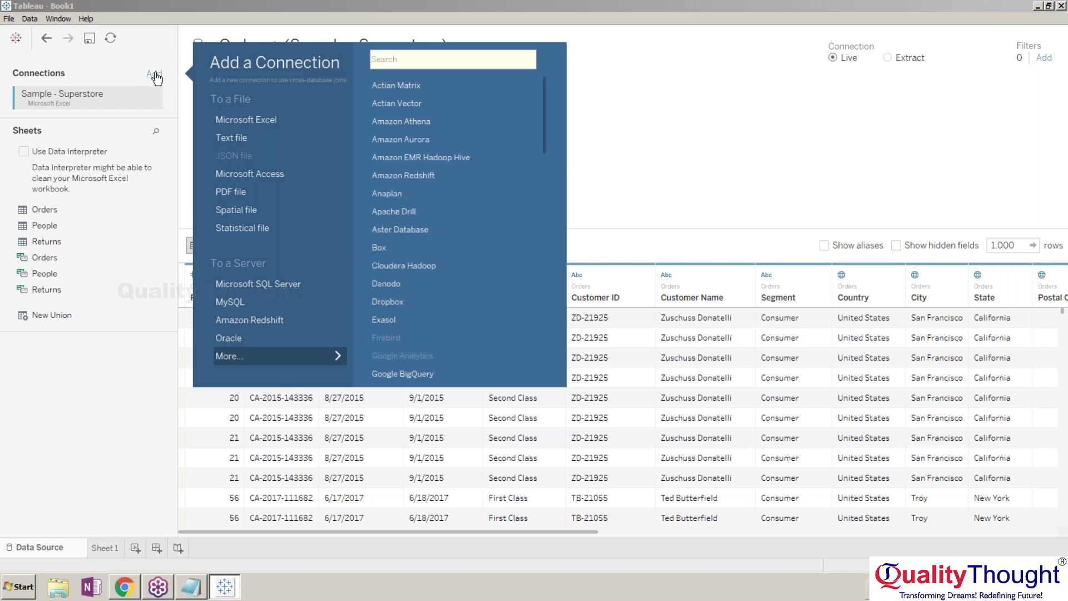
click(258, 119)
double_click(154, 101)
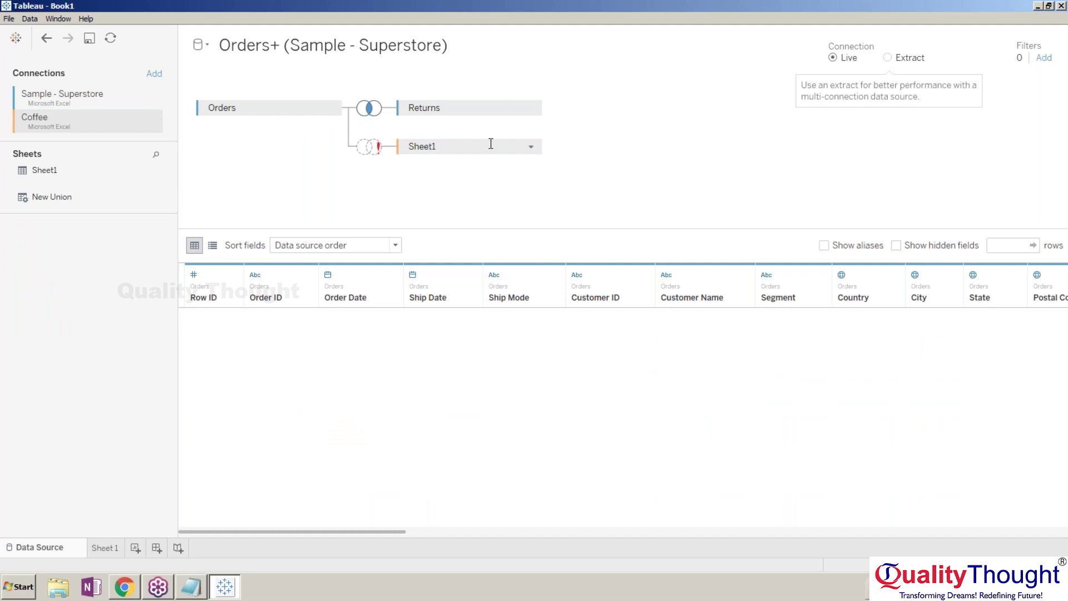
click(531, 147)
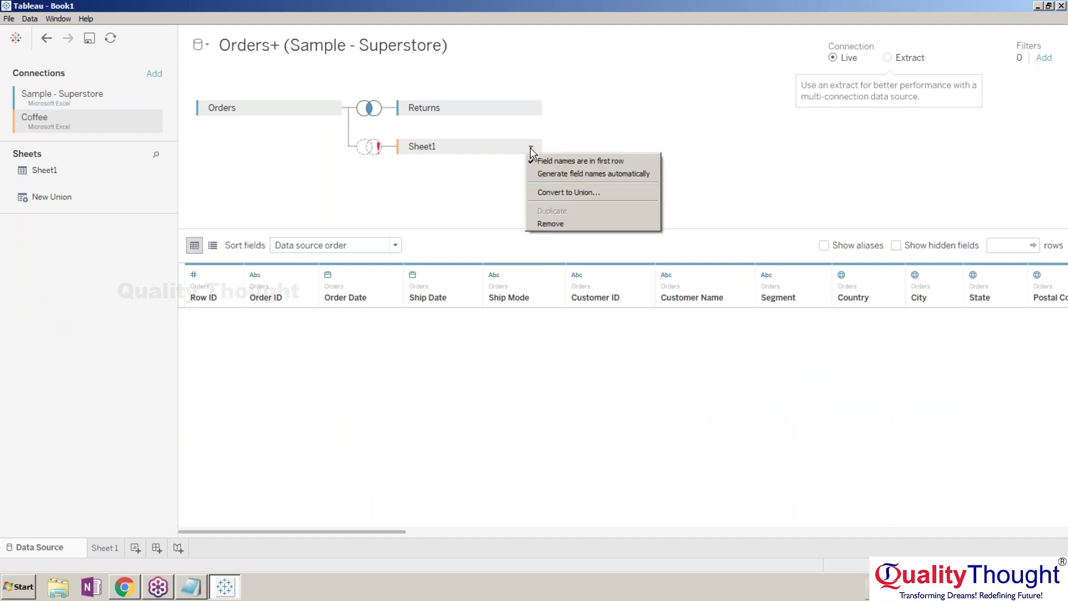
click(564, 222)
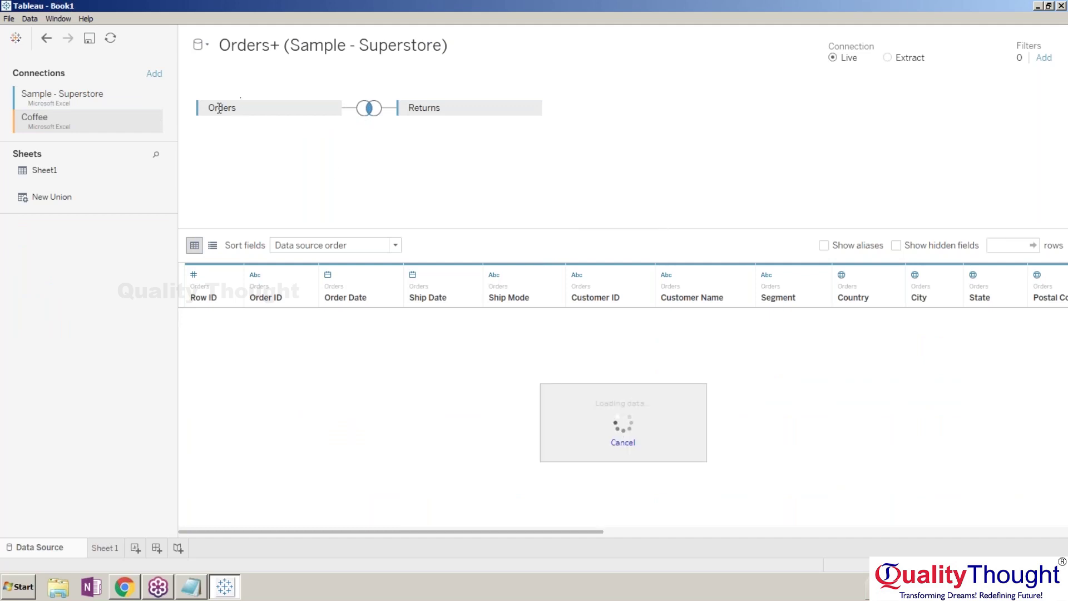
Browse the Superstore and Coffee sheet lists, then view Sheet 1 and return to Data Source.
click(86, 94)
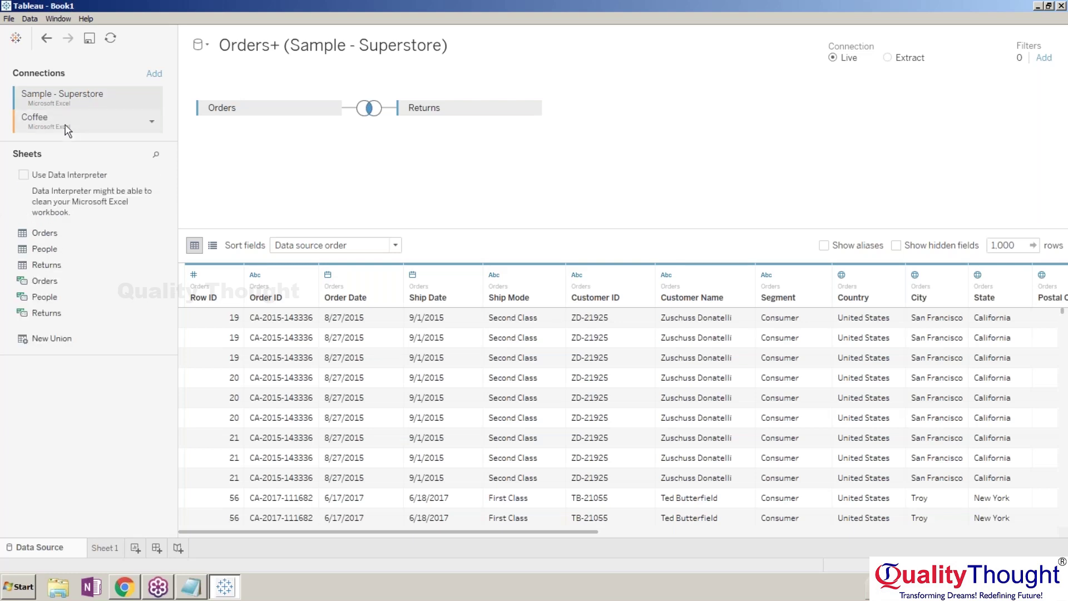
click(67, 130)
click(96, 102)
click(98, 122)
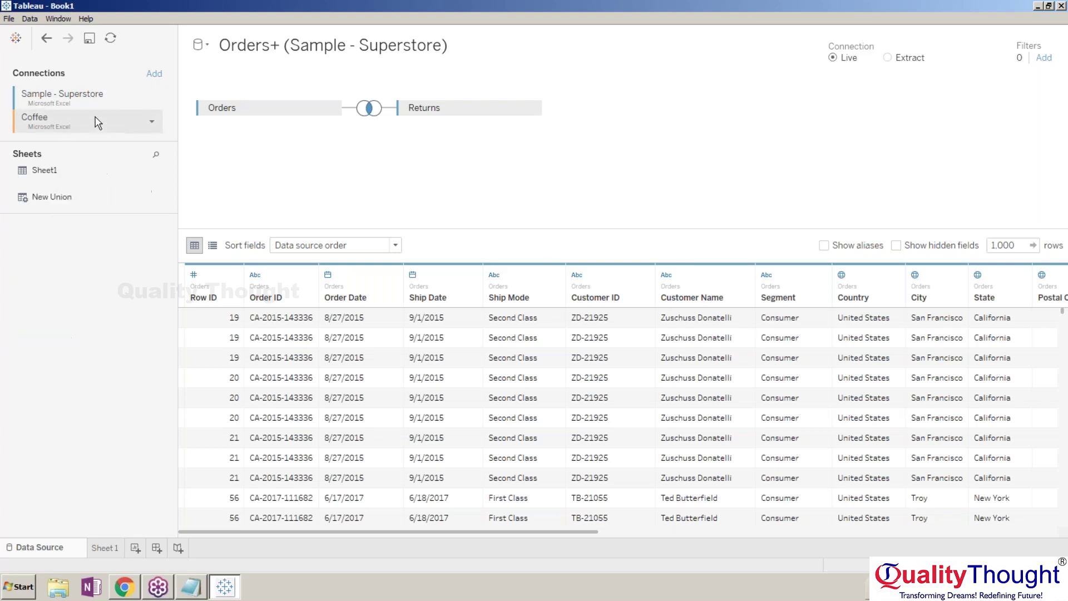
click(71, 201)
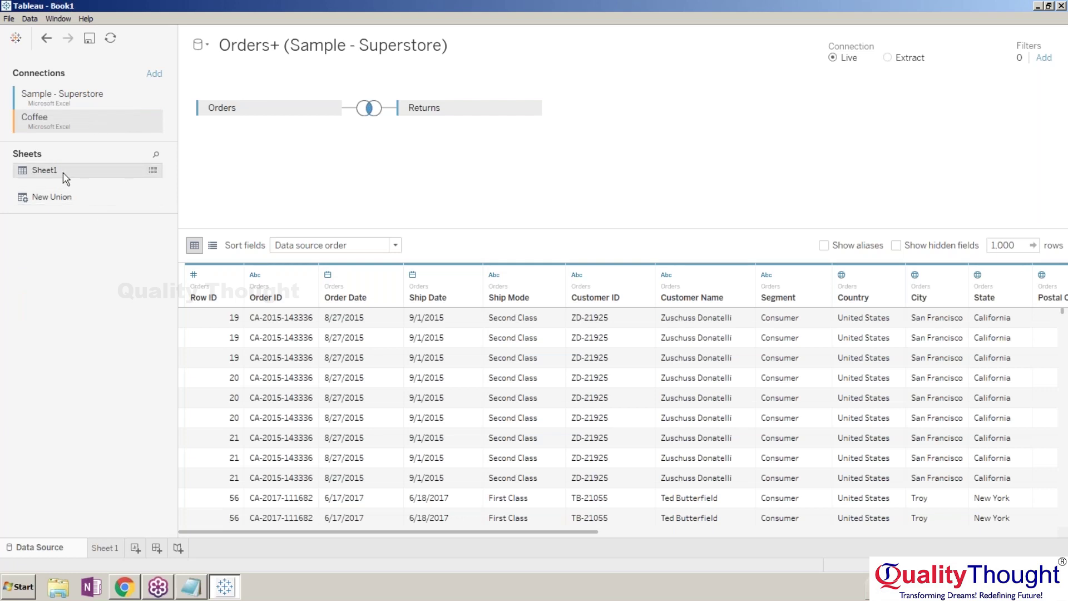
mouse_move(82, 176)
mouse_down()
mouse_move(196, 191)
mouse_move(67, 179)
mouse_up()
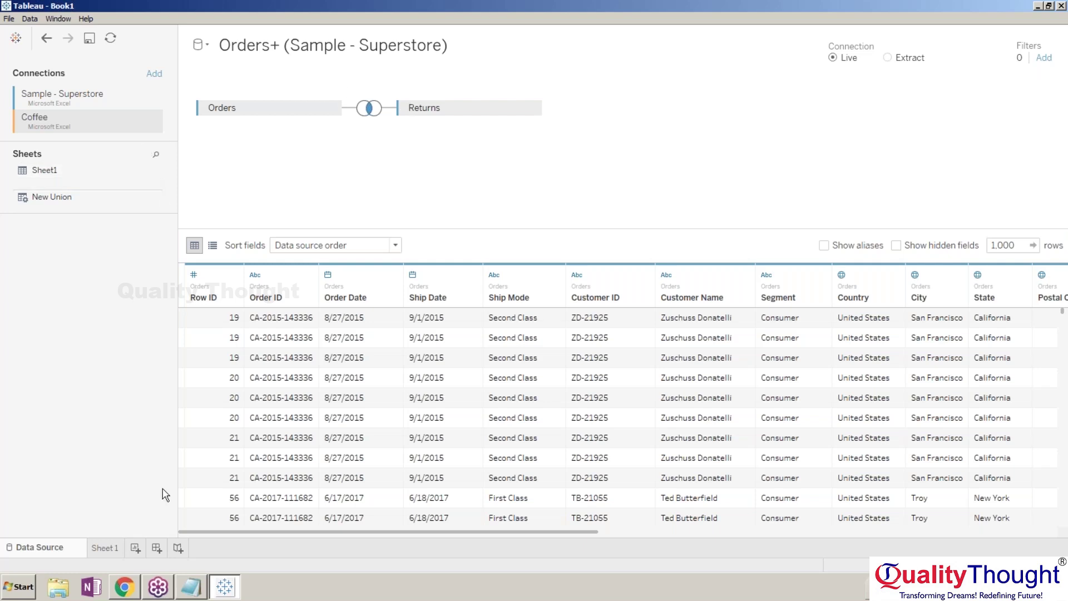
click(104, 548)
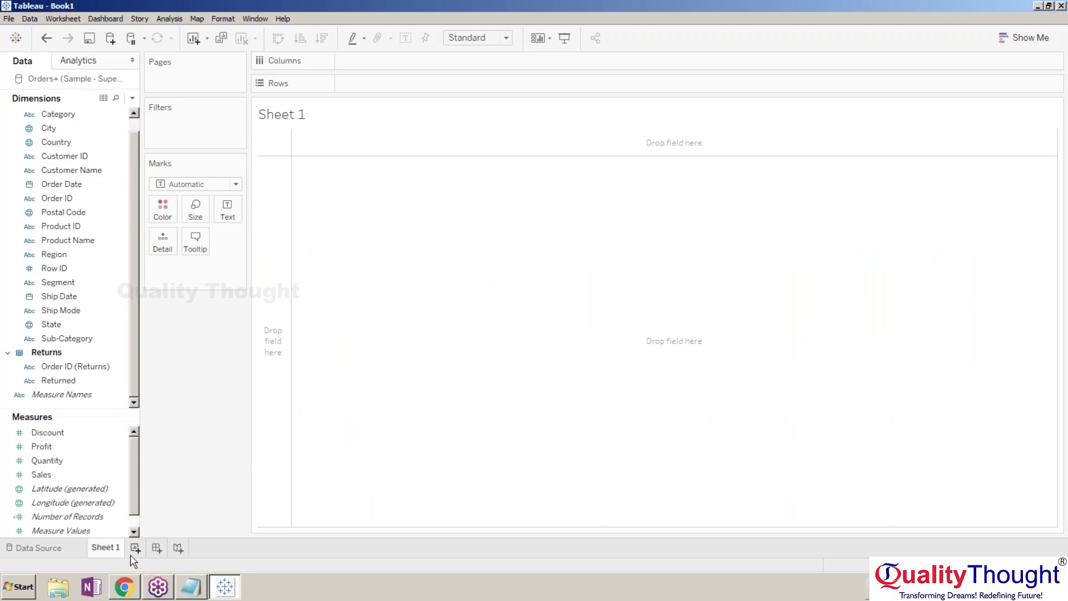
click(47, 548)
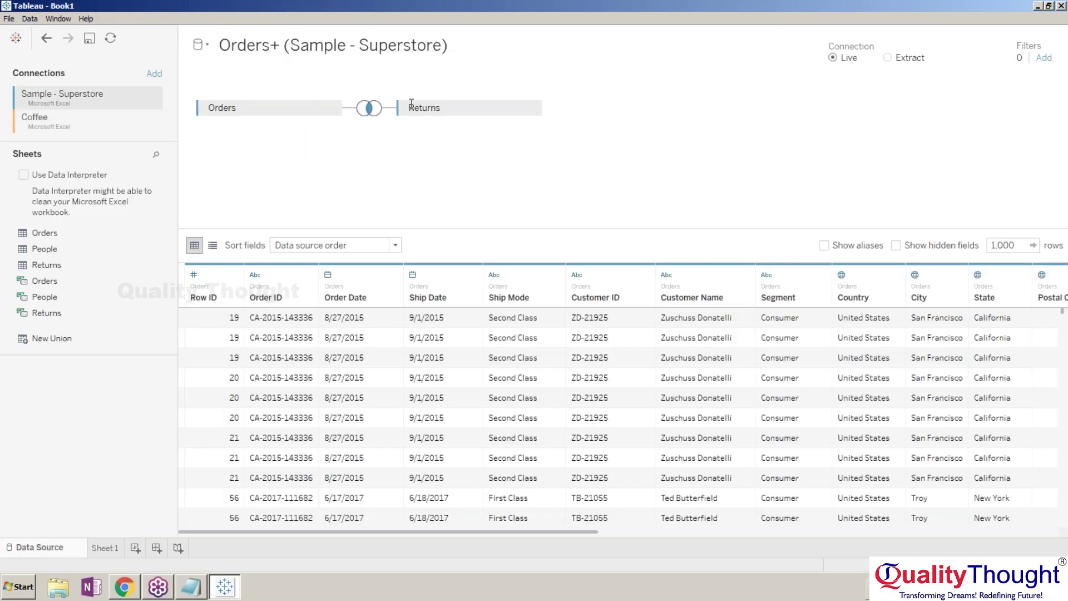
Replace Orders and Returns with Coffee's Sheet1 and view its fields on Sheet 1.
click(127, 124)
drag(44, 170, 389, 188)
click(535, 107)
click(550, 181)
click(335, 108)
click(362, 179)
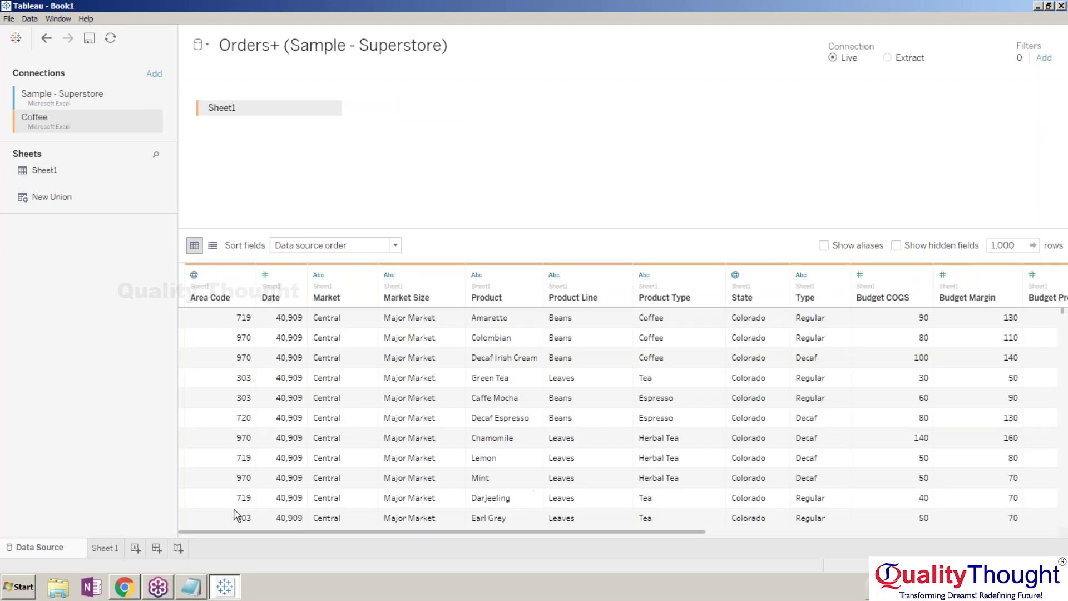
click(104, 548)
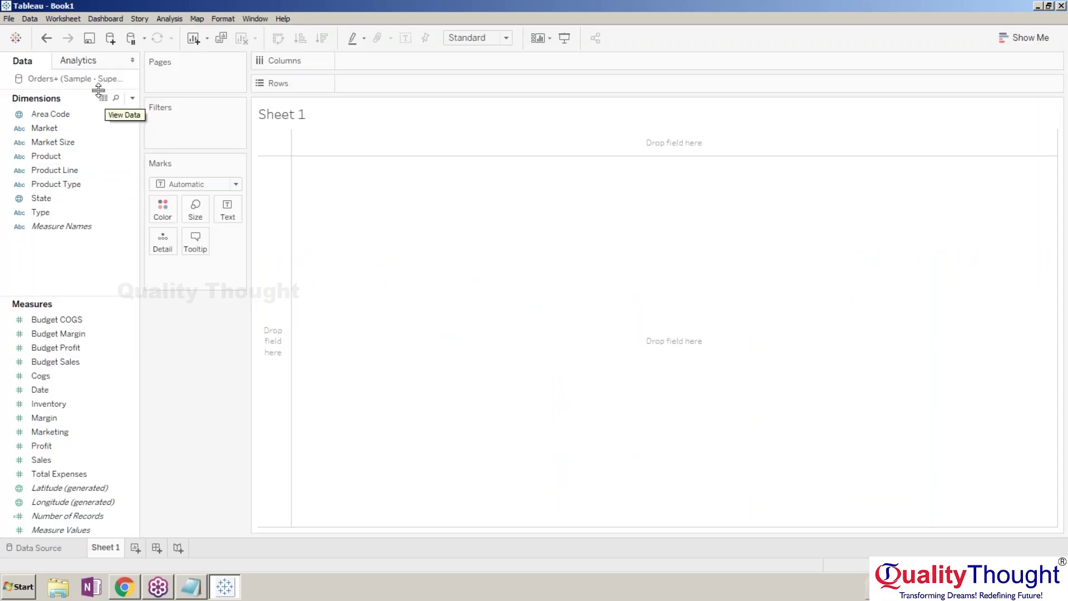
right_click(77, 80)
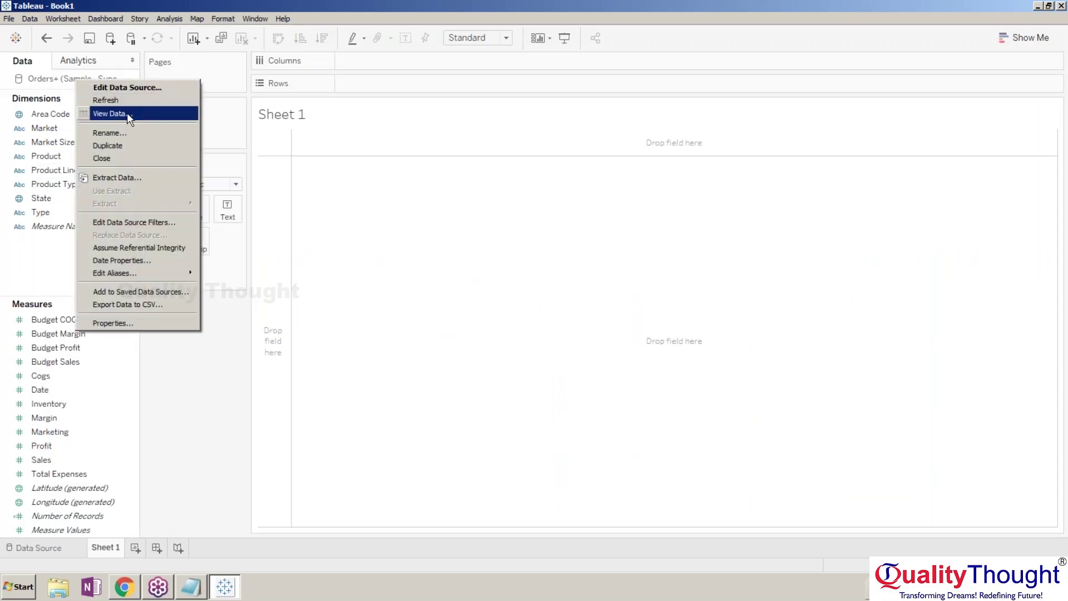
click(137, 156)
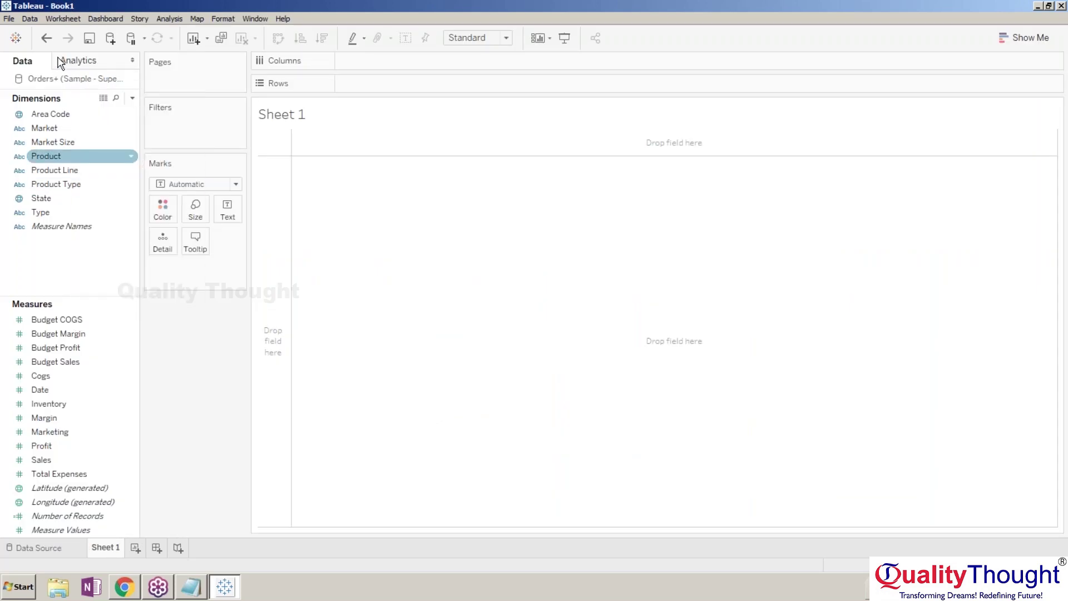
Connect to the Coffee Microsoft Excel file.
click(87, 81)
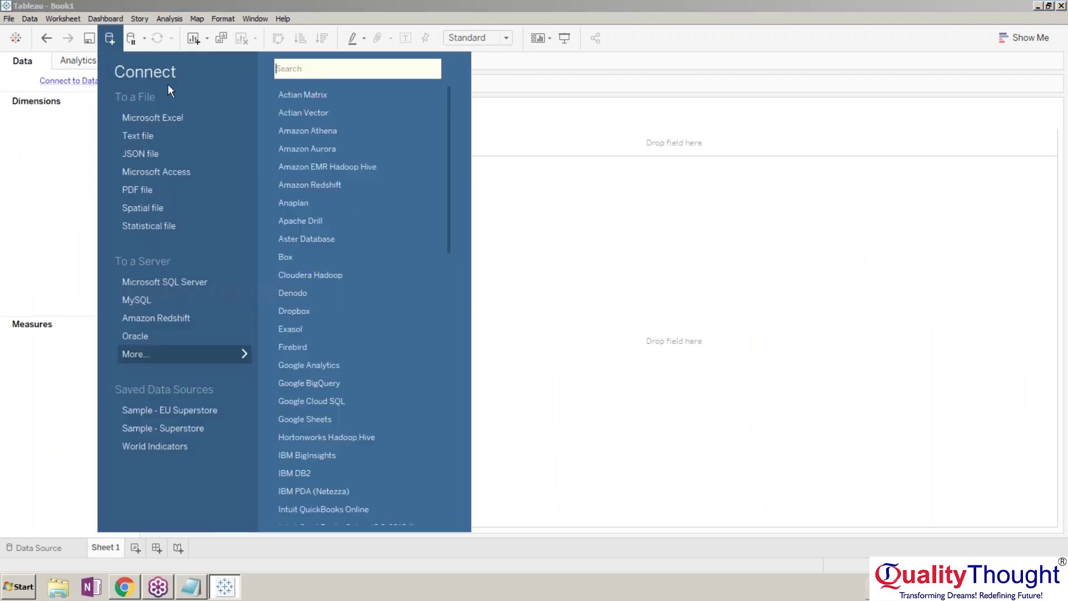
click(153, 118)
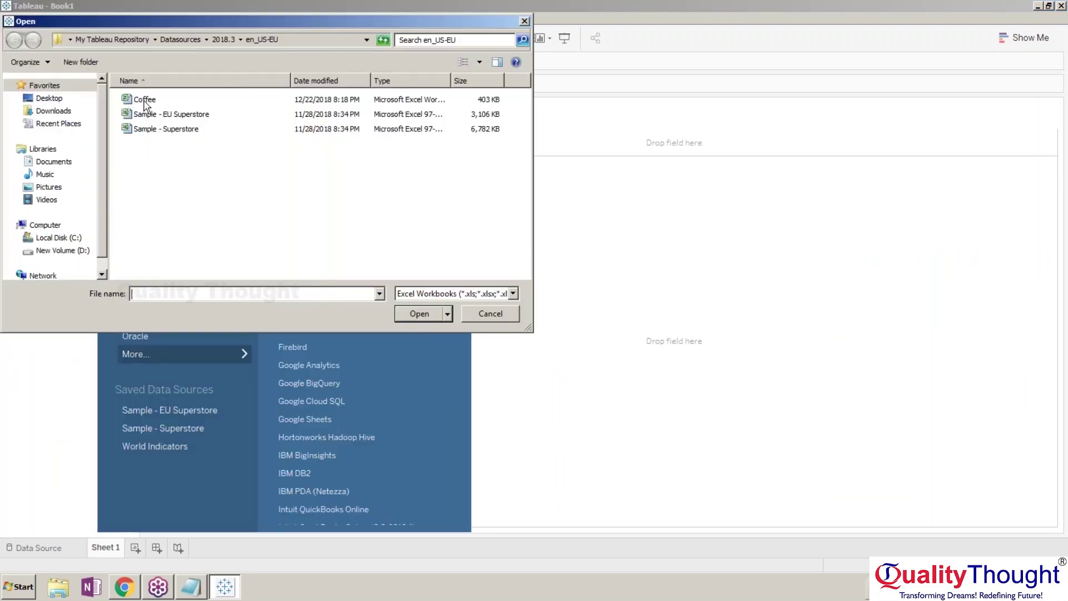
key(Escape)
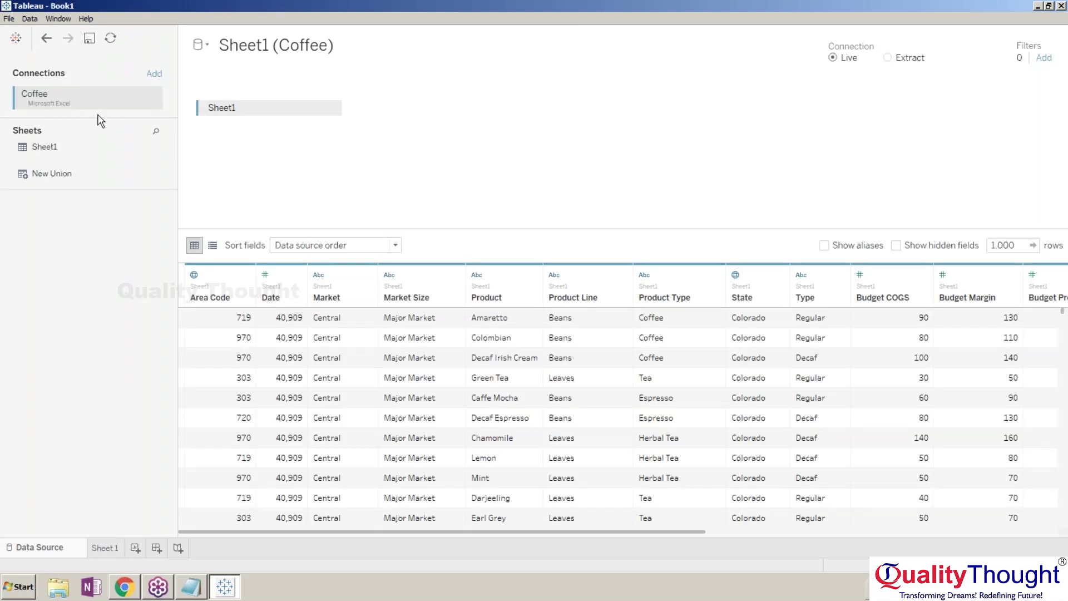
Add Sample - Superstore as a second Excel connection and go to Sheet 1.
click(152, 77)
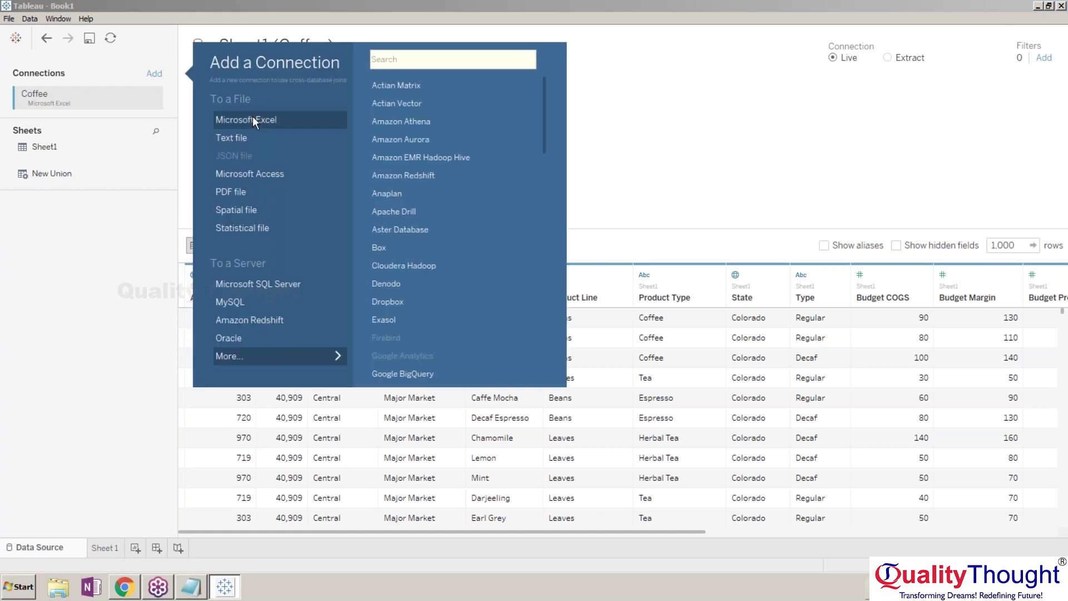
click(251, 118)
click(180, 129)
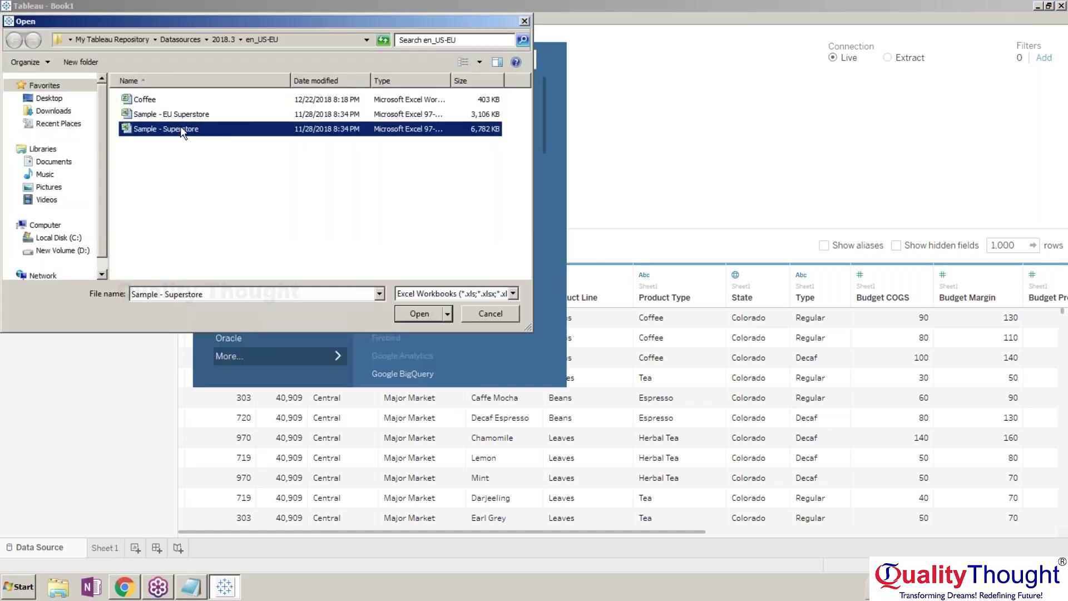
double_click(180, 129)
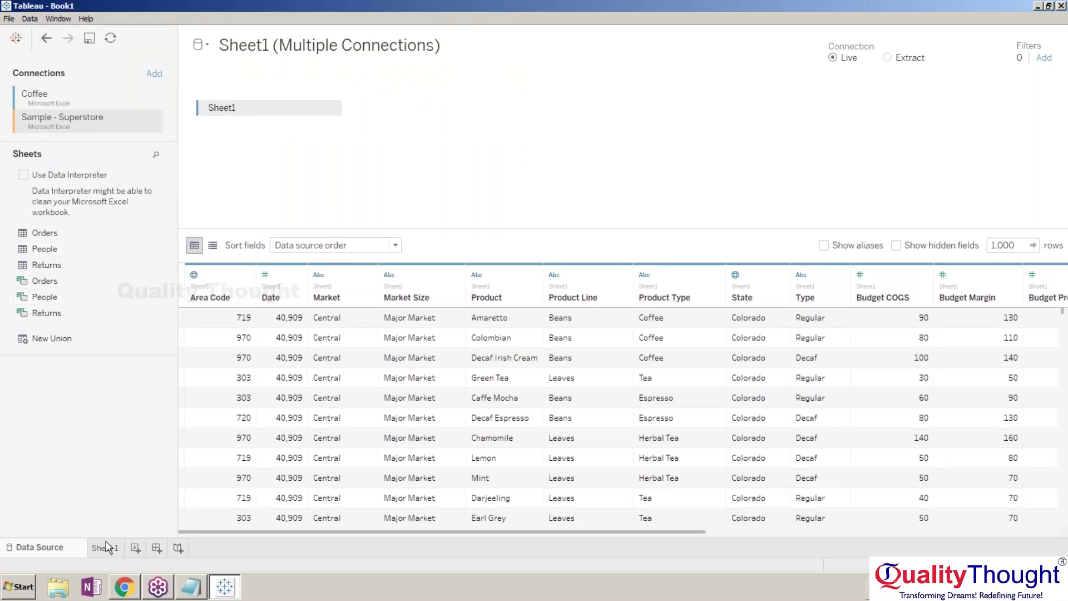
click(106, 547)
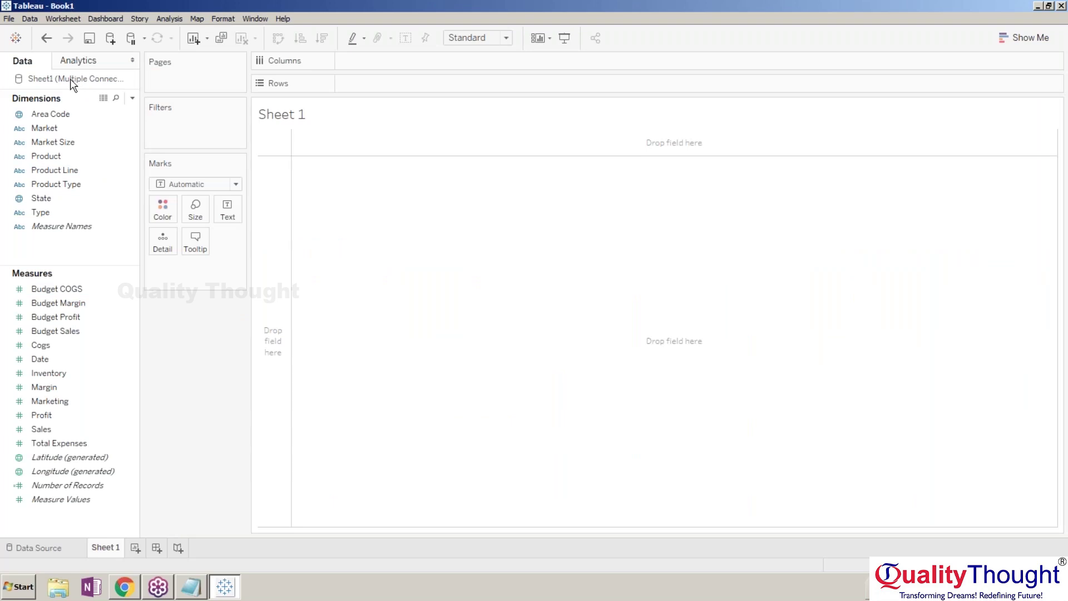
Remove the Sheet1 table, close the multi-connection data source, and show the Connect page.
click(74, 550)
click(332, 109)
click(354, 185)
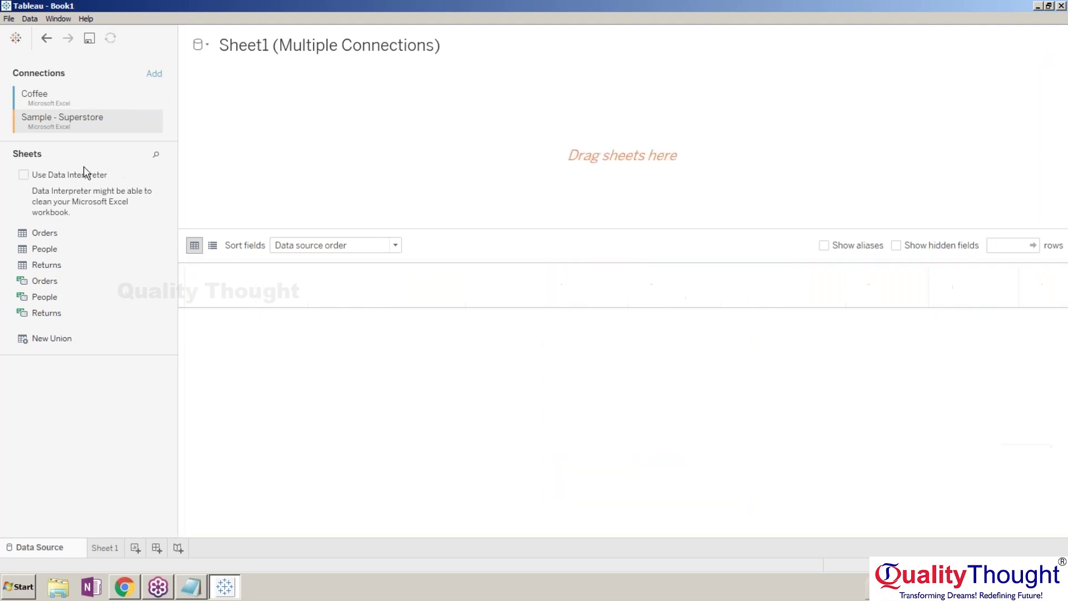
click(114, 548)
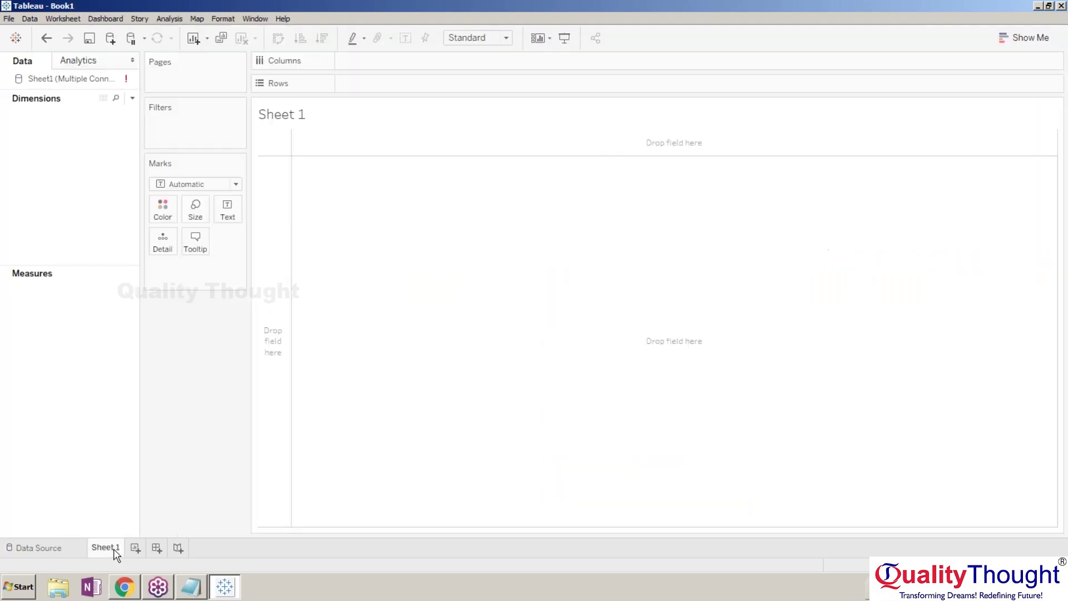
right_click(79, 84)
click(97, 160)
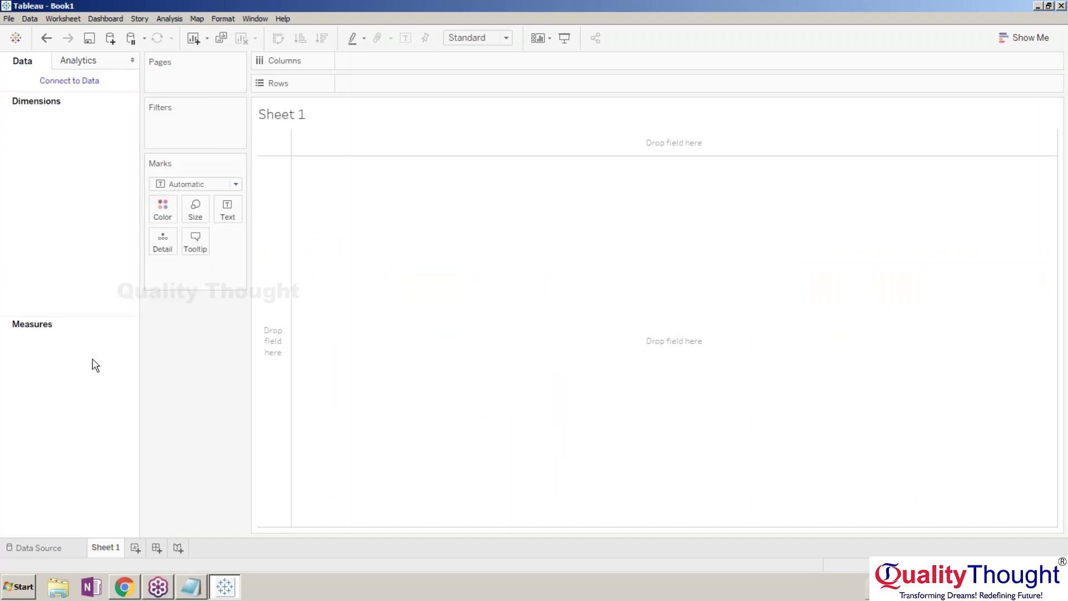
click(71, 548)
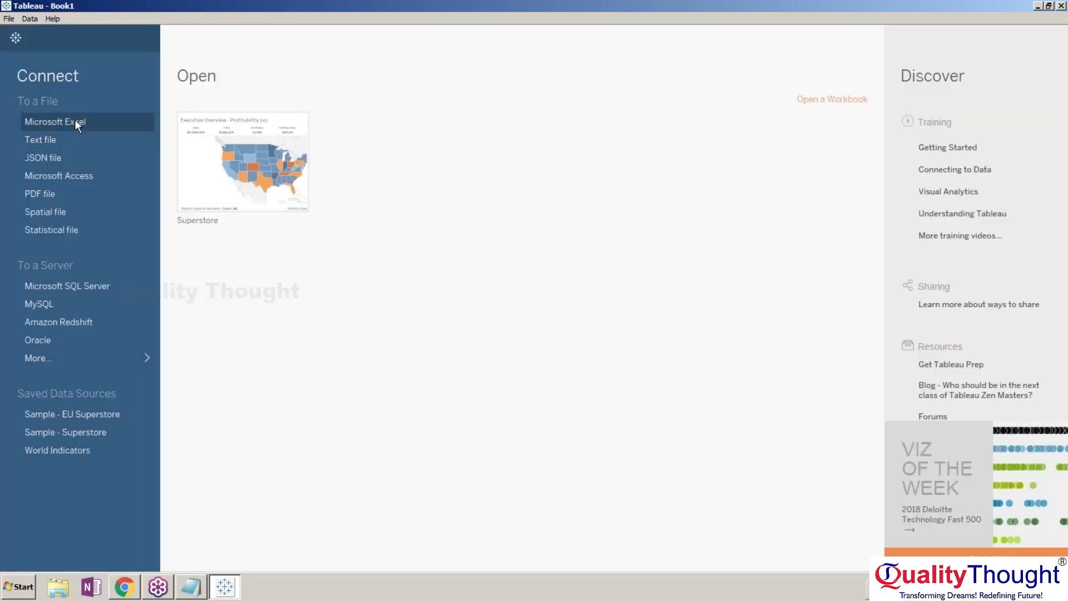
Open the Coffee Excel file as a data source and rename it Coffee Store.
click(75, 119)
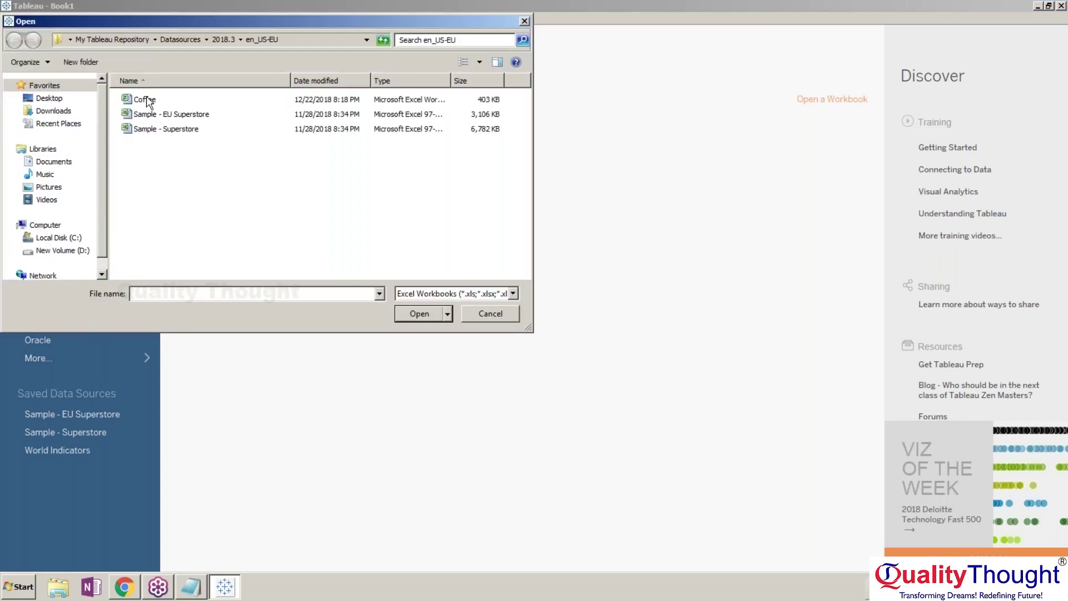
click(149, 101)
double_click(149, 102)
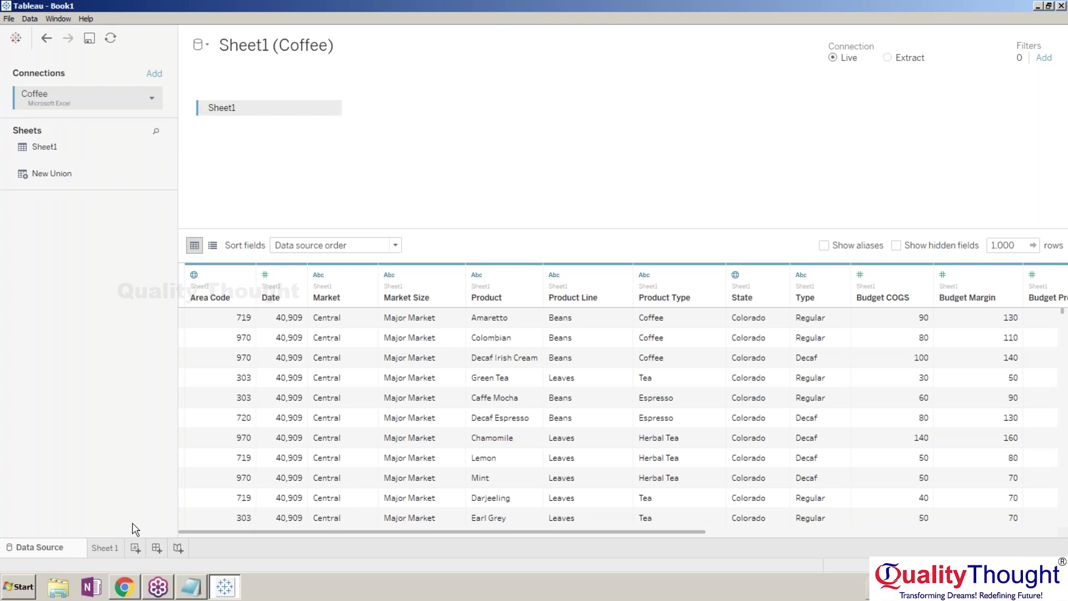
click(102, 548)
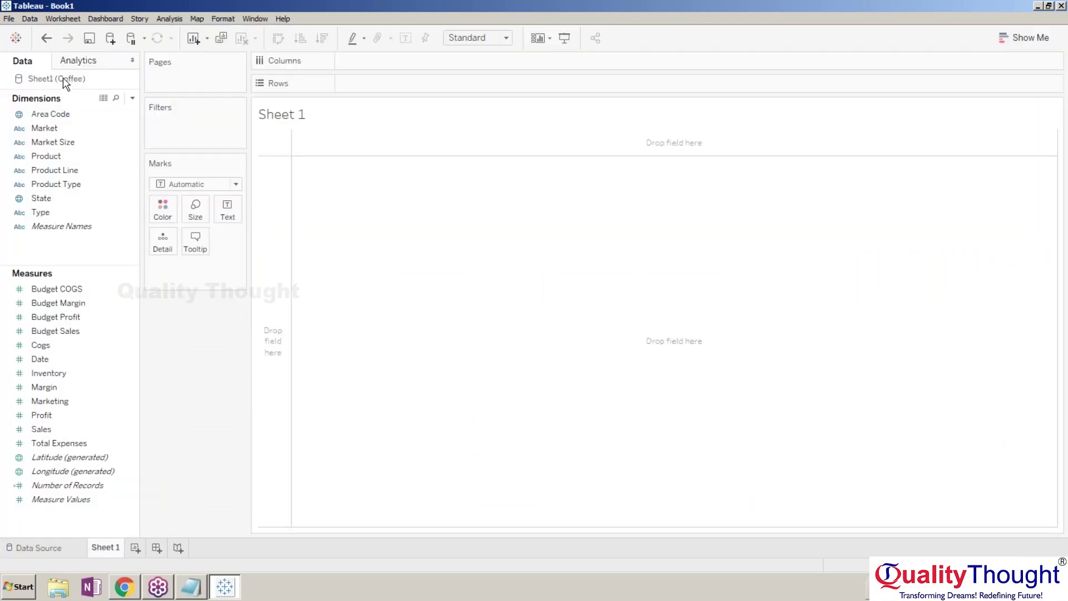
right_click(46, 79)
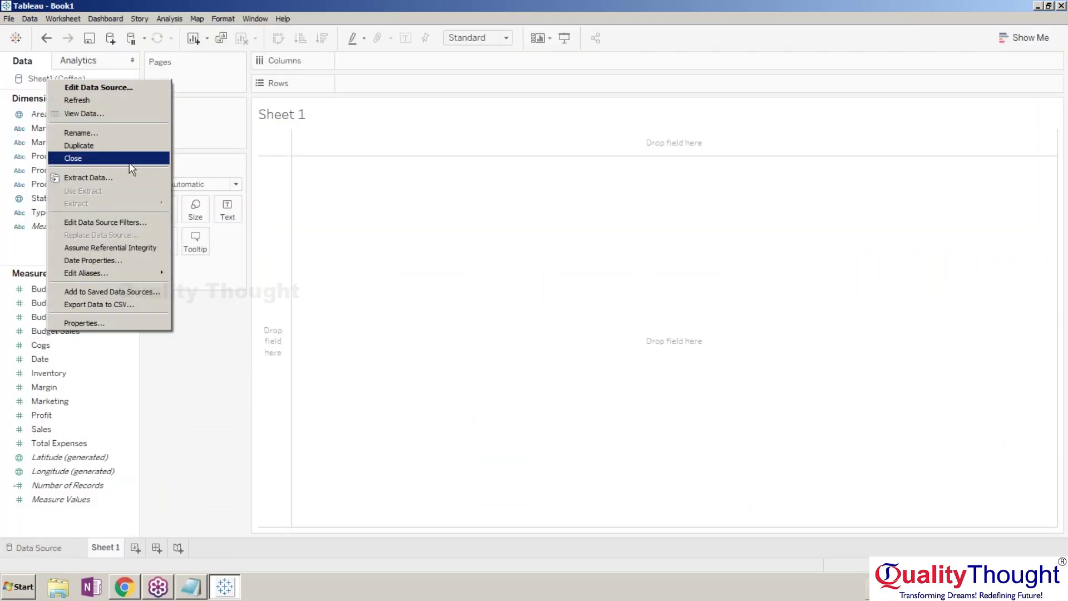
click(119, 133)
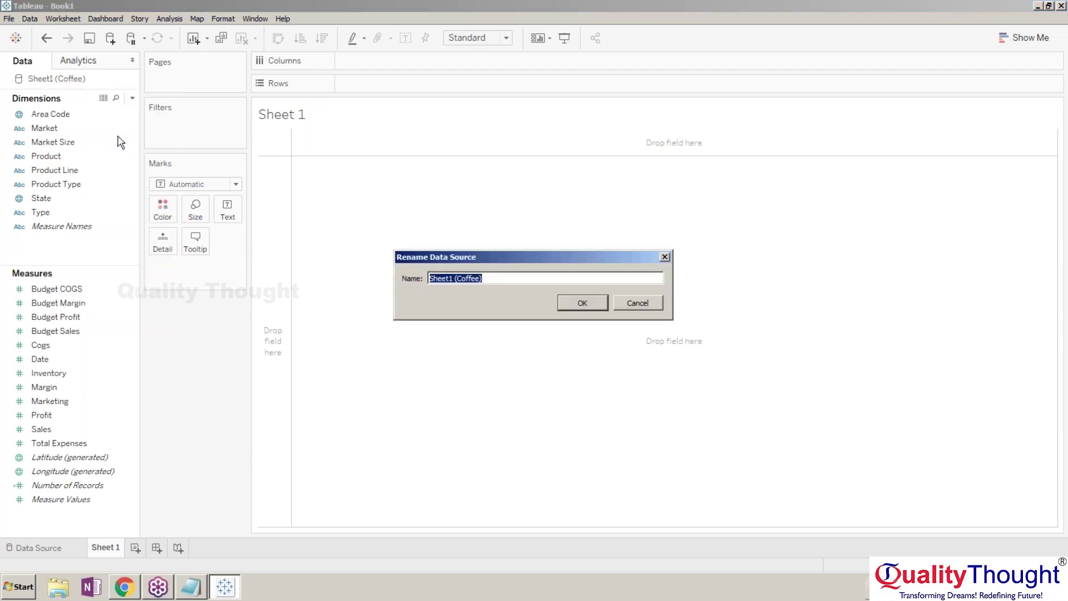
text(Coffee)
key(BackSpace)
key(BackSpace)
key(BackSpace)
text(fee Store)
key(Return)
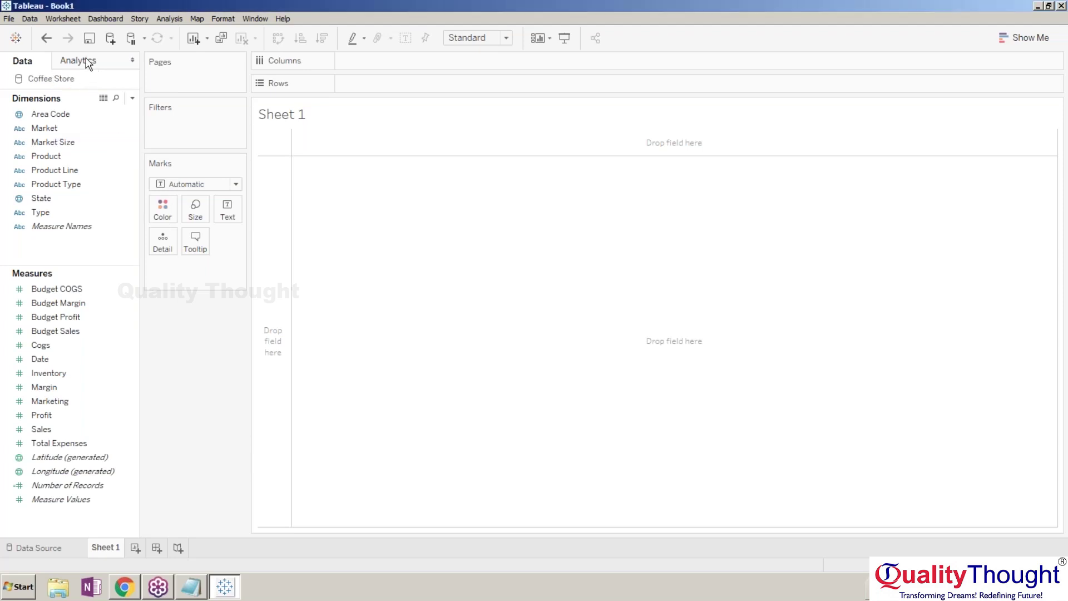
Start a new Excel data source and select the Sample - Superstore file.
click(110, 39)
click(157, 117)
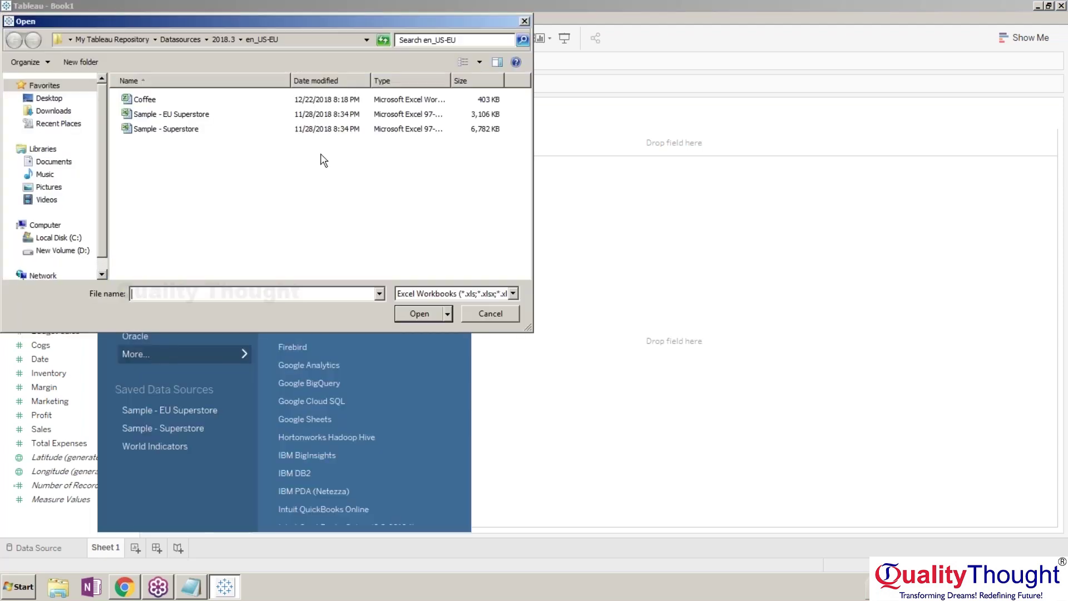
click(219, 130)
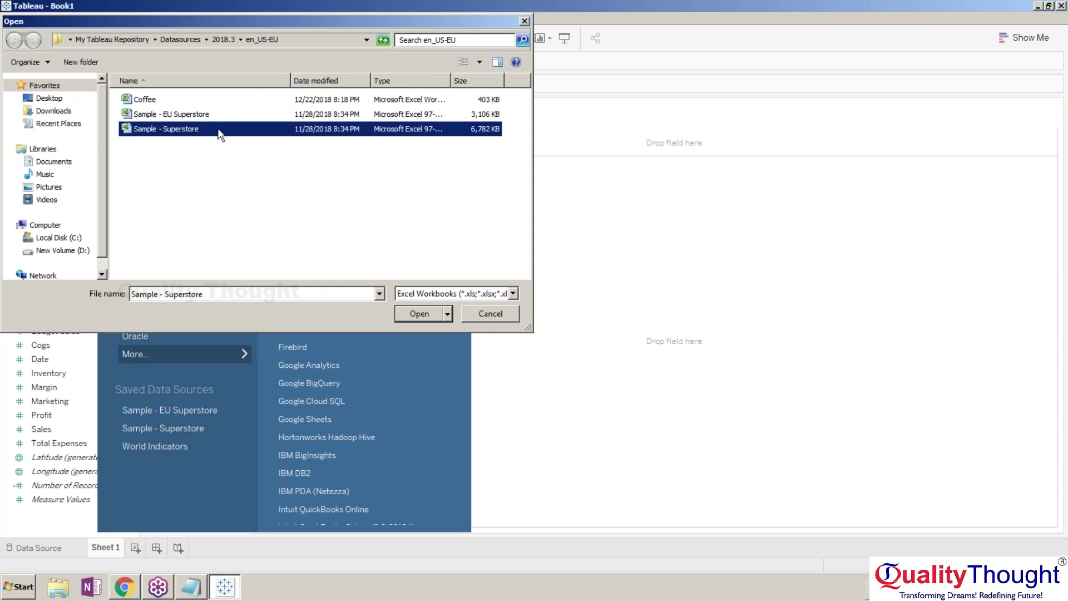
Open Sample - Superstore and join the Orders and Returns tables.
double_click(219, 130)
click(119, 553)
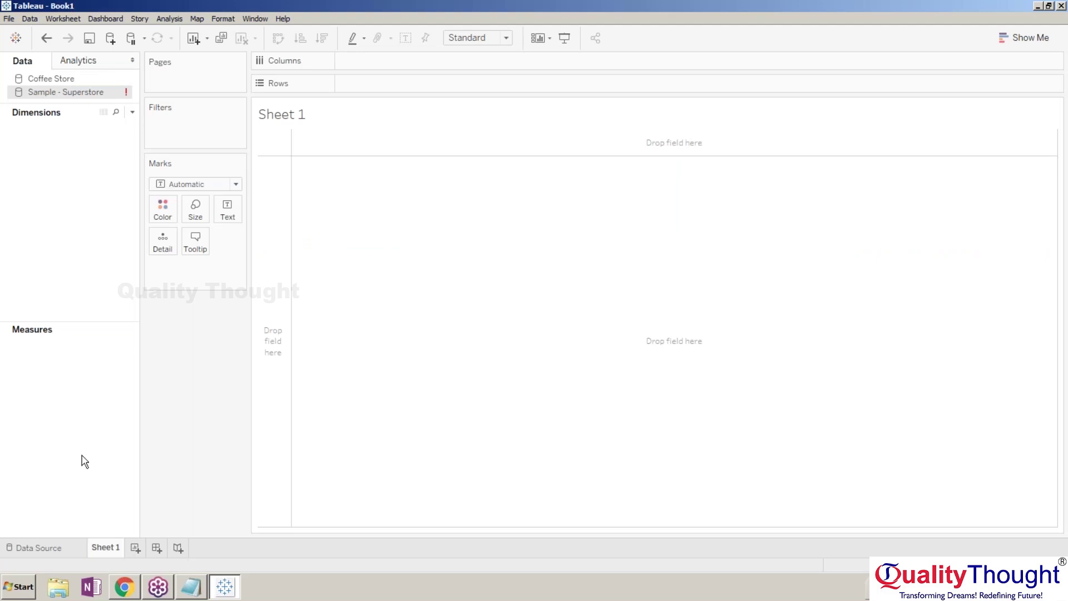
click(44, 550)
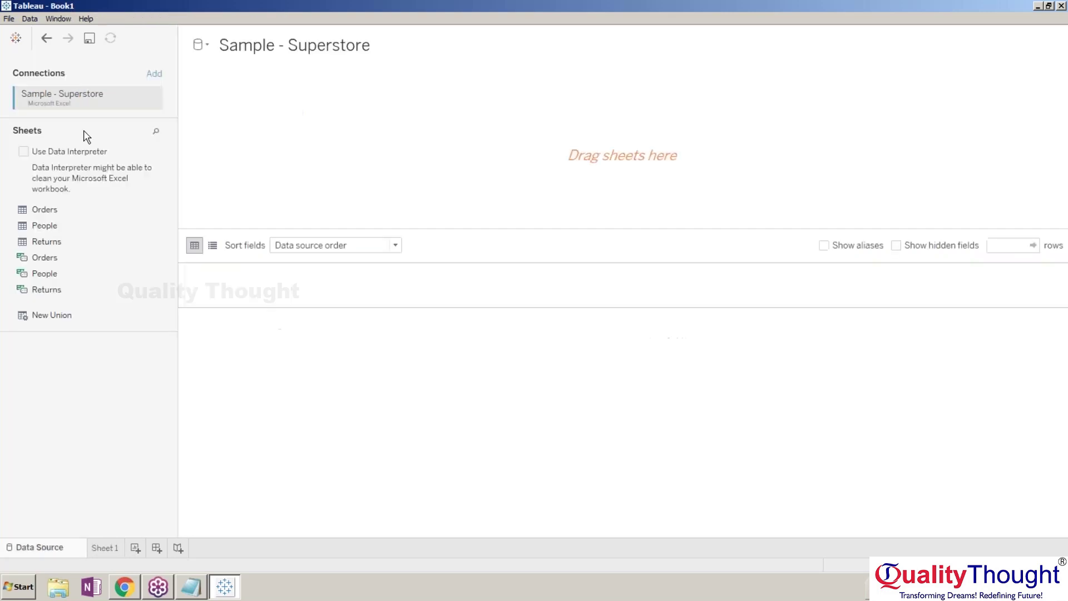
double_click(67, 211)
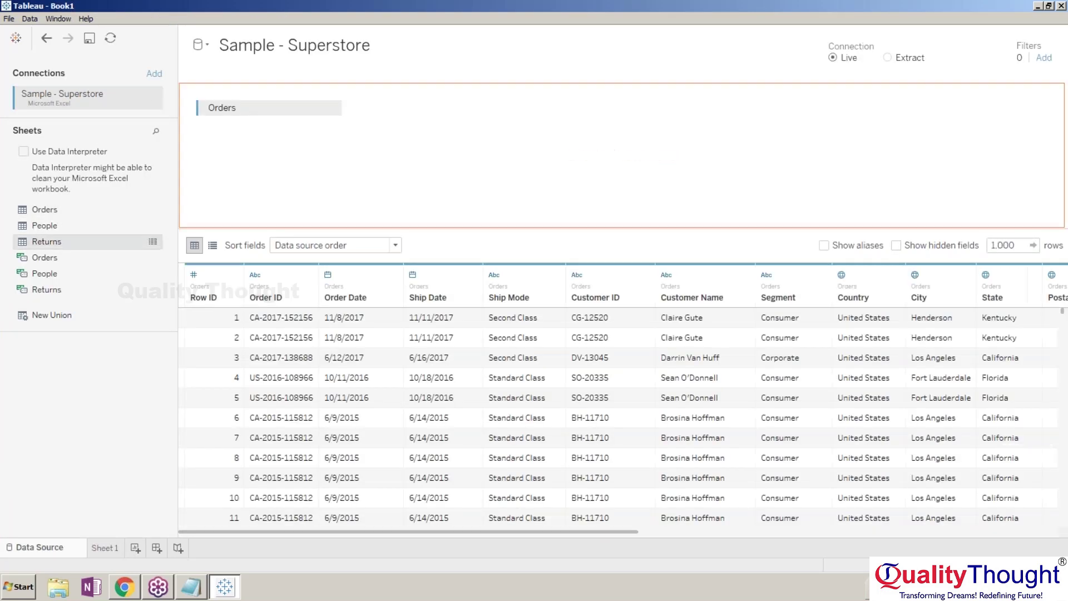
double_click(47, 242)
On Sheet 1, switch between the Coffee Store and Sample - Superstore fields.
click(106, 548)
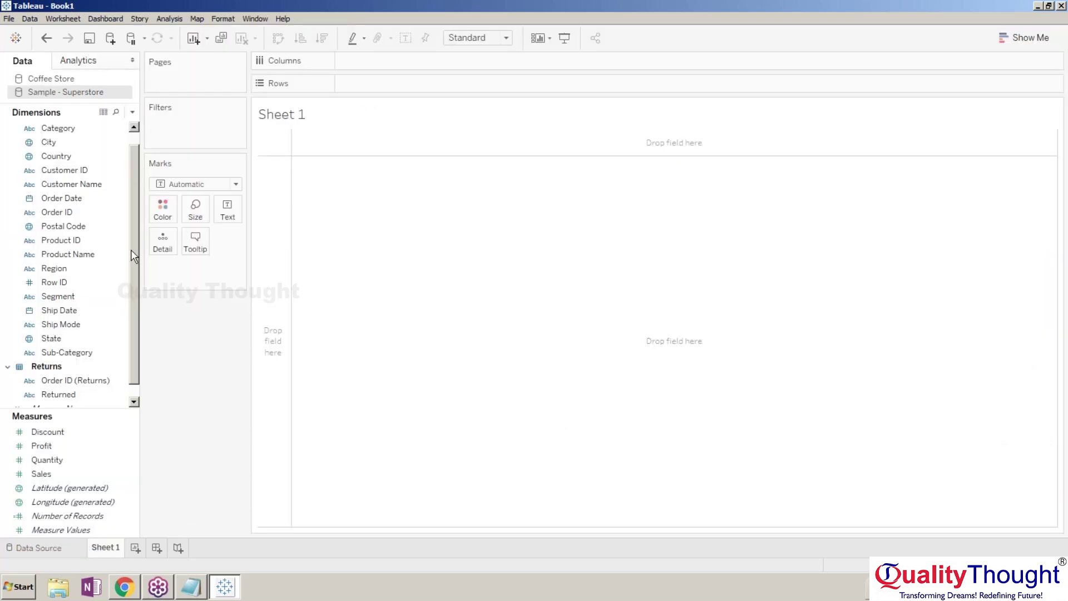
click(73, 78)
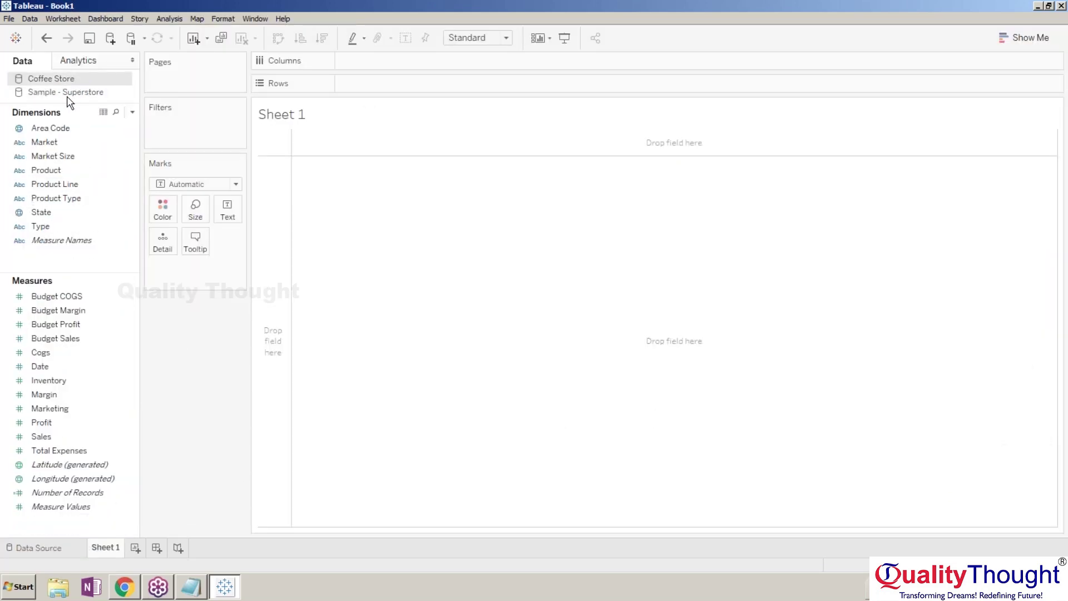
click(64, 93)
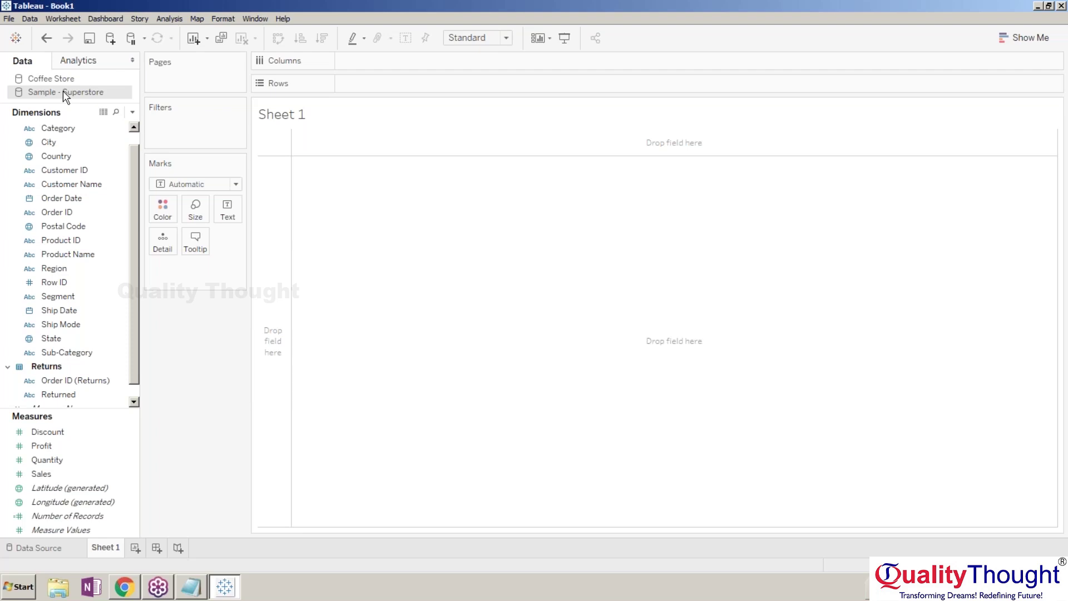
click(45, 79)
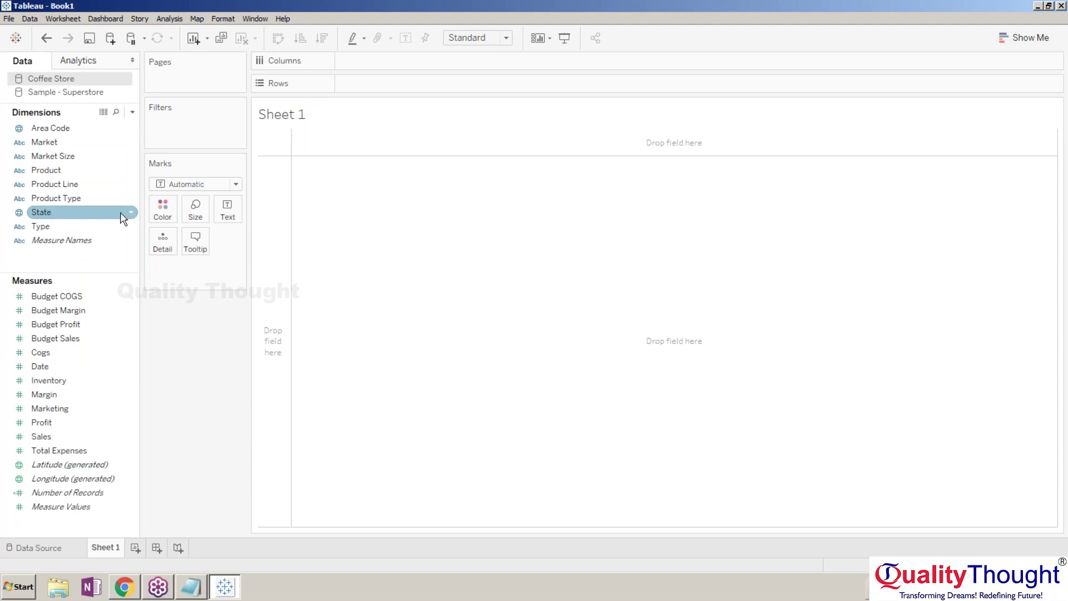
Plot Area Code points on the map, then remove Area Code again.
click(80, 216)
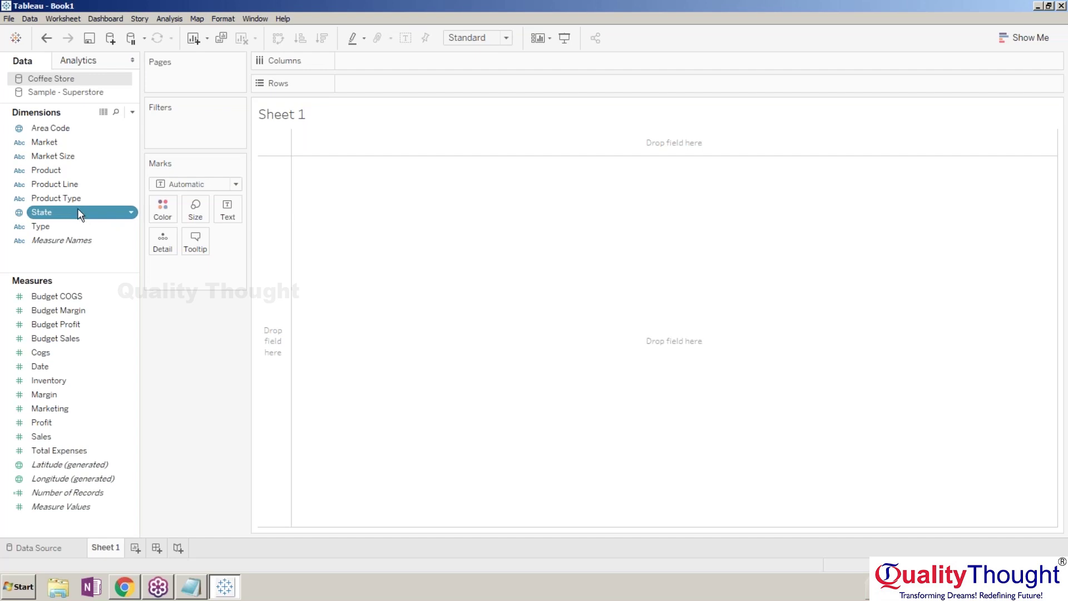
drag(50, 128, 390, 223)
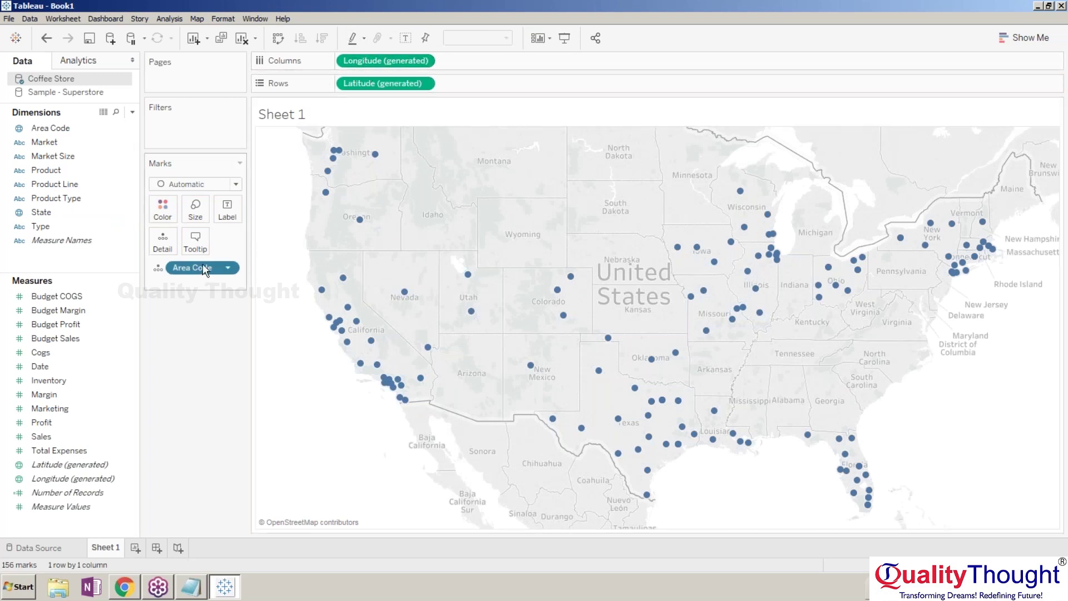
key(Delete)
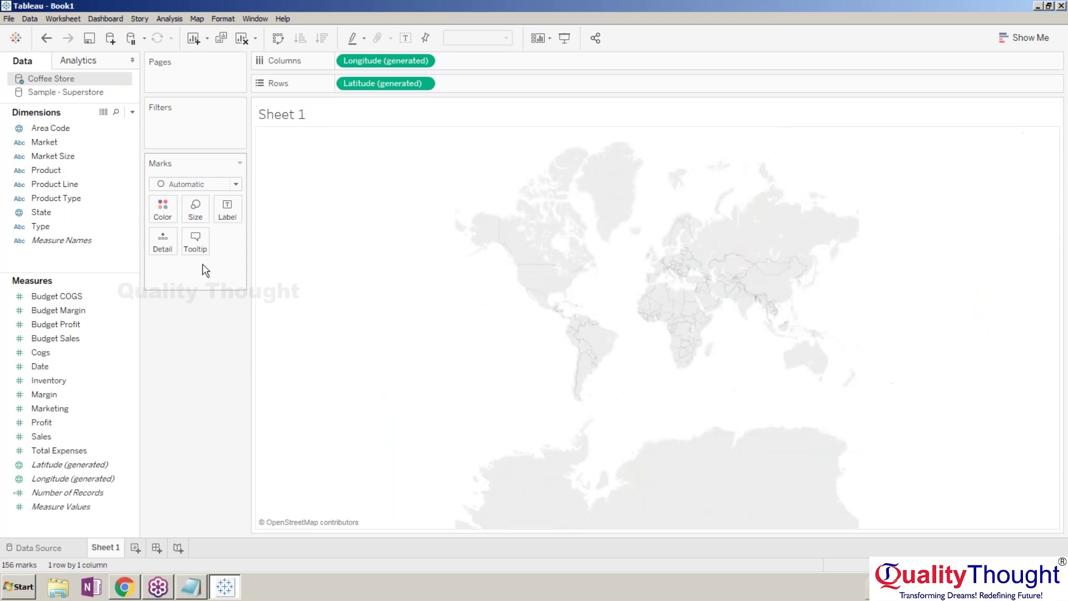
Remove Longitude and Latitude from the view and switch to the Sample - Superstore source.
click(425, 61)
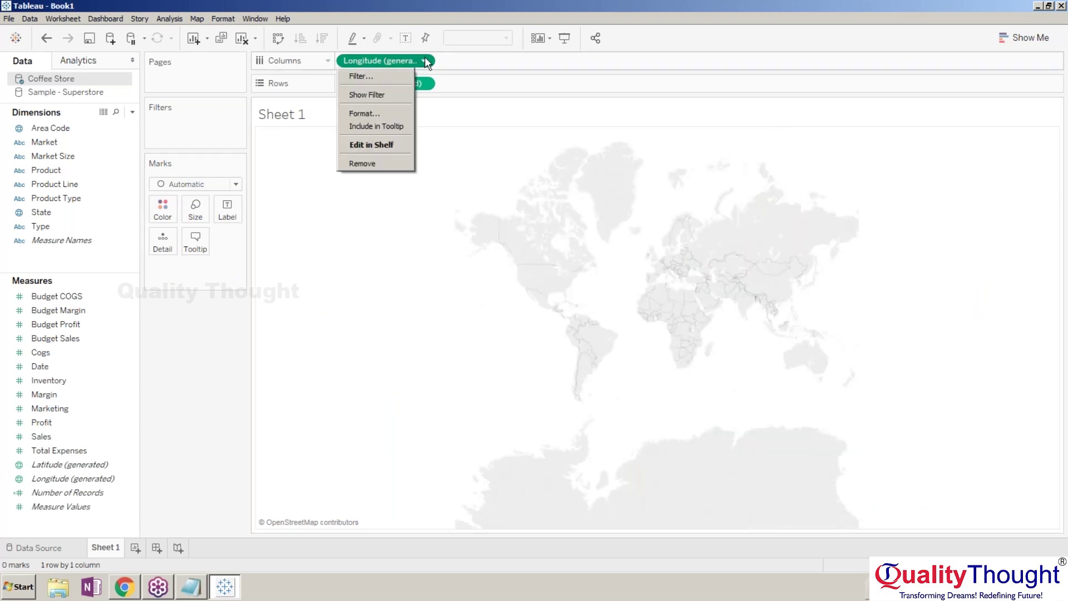
click(395, 59)
key(Delete)
click(392, 81)
key(Delete)
double_click(66, 93)
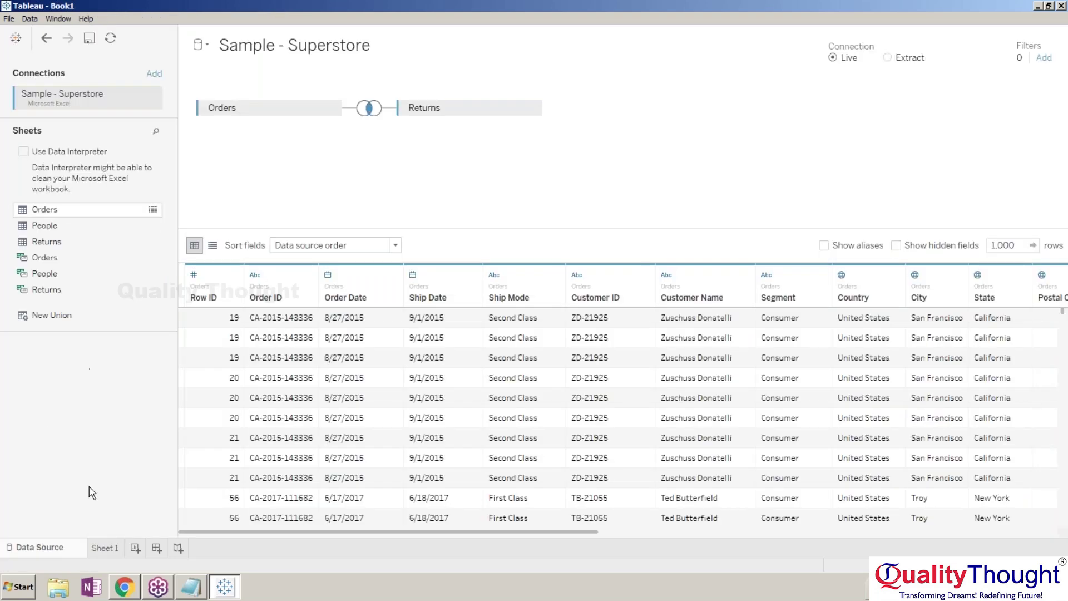
click(105, 543)
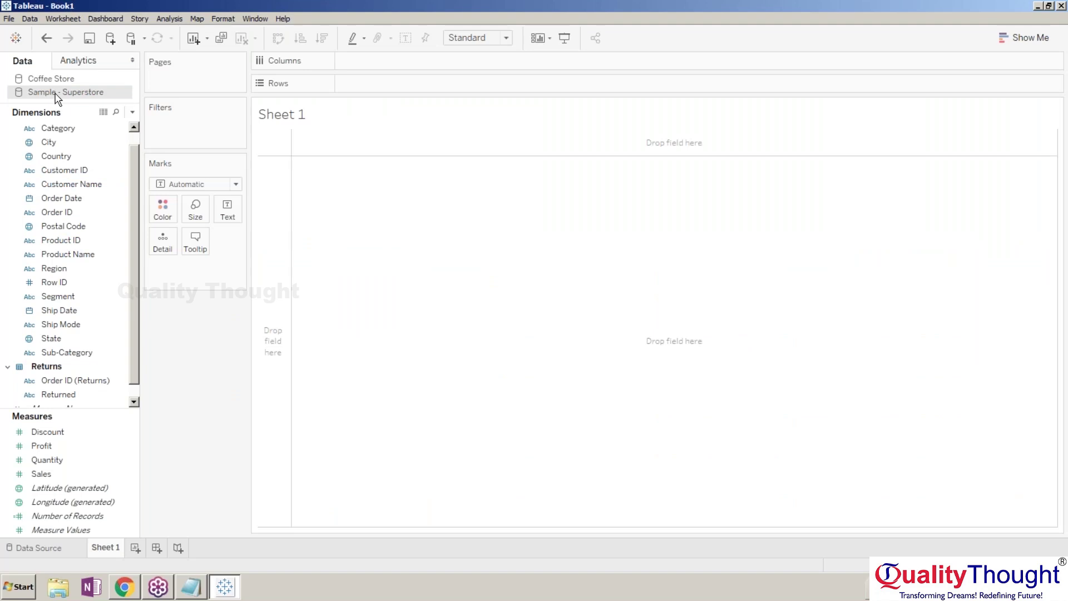
Show Sales by Region (Central 44,319, East 253,881, South 68,764, West 418,016), then Coffee Store's fields.
drag(76, 268, 397, 189)
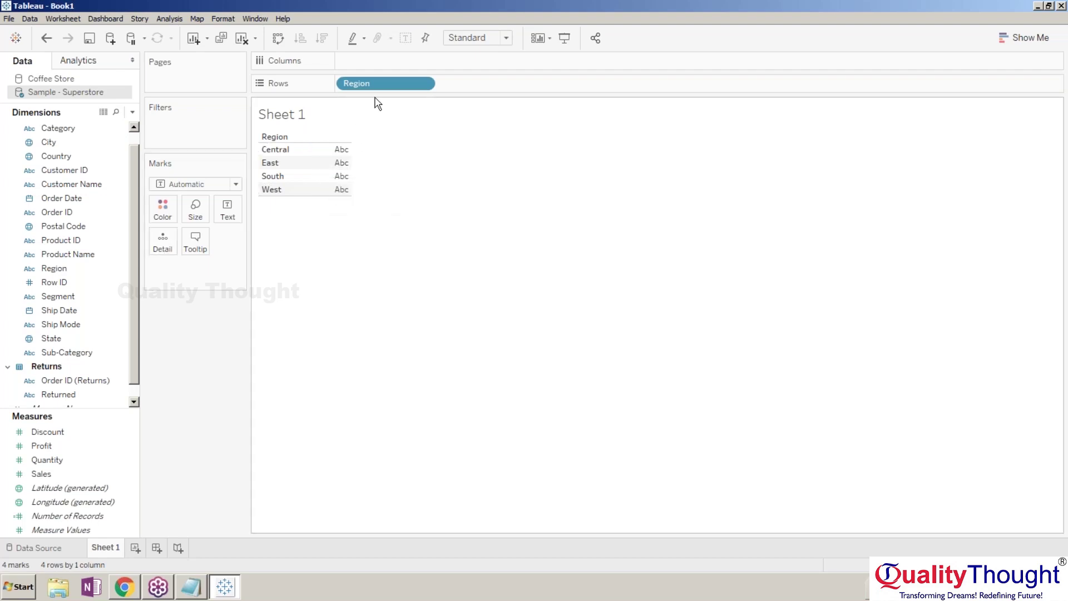
click(49, 339)
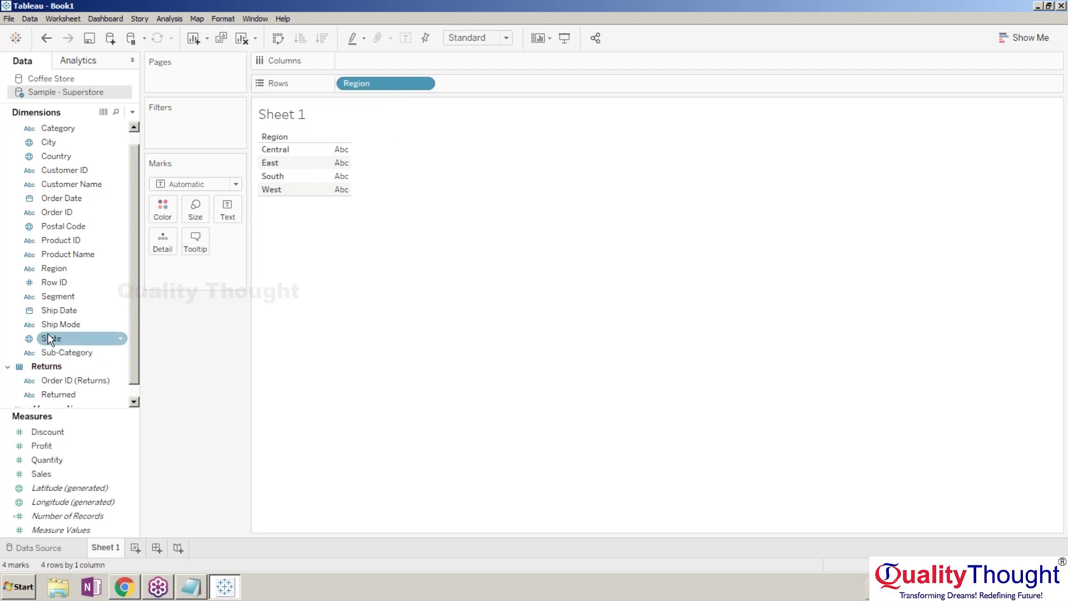
mouse_move(72, 269)
mouse_down()
mouse_move(343, 174)
mouse_move(72, 268)
mouse_up()
drag(44, 460, 346, 171)
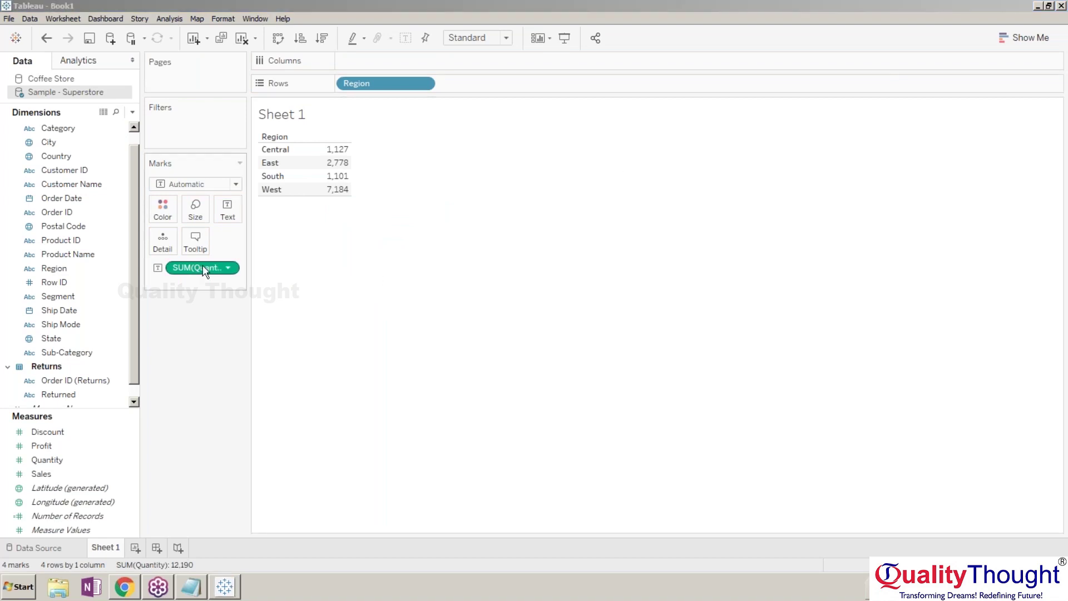
drag(203, 265, 80, 425)
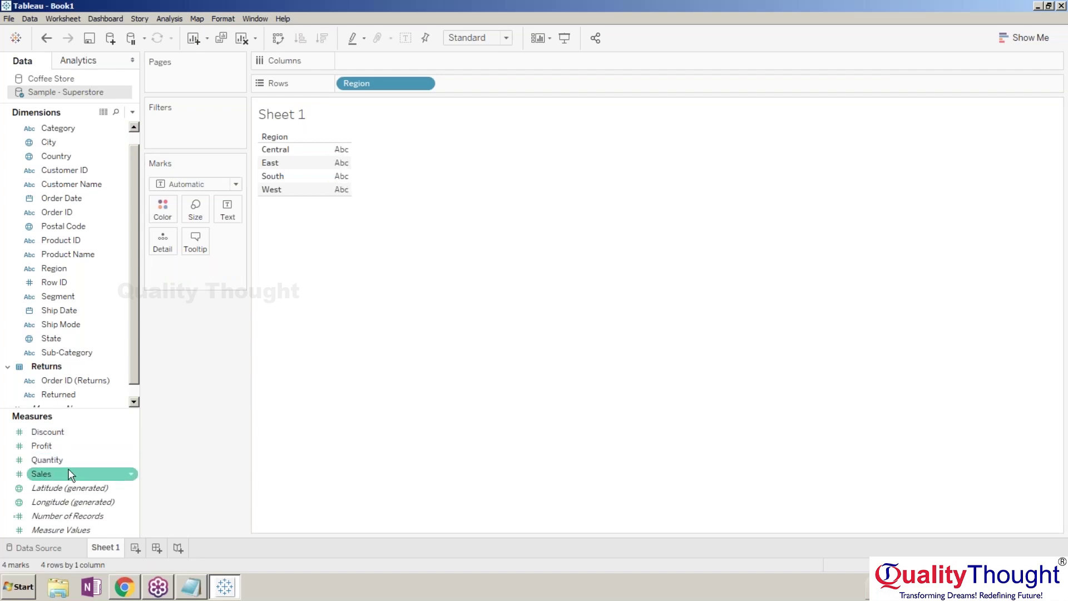
drag(73, 469, 342, 175)
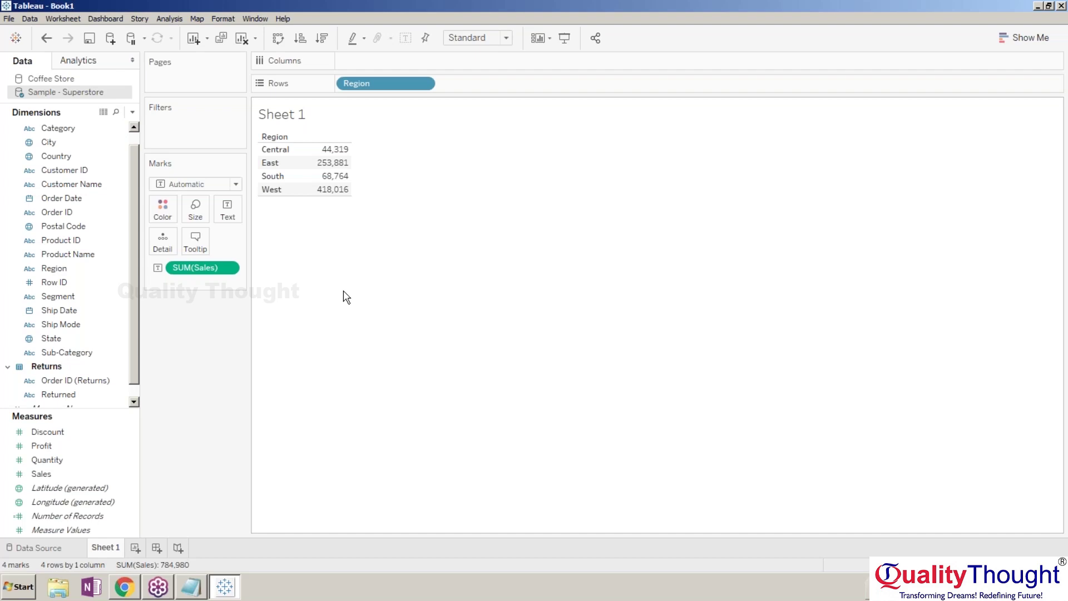
click(79, 83)
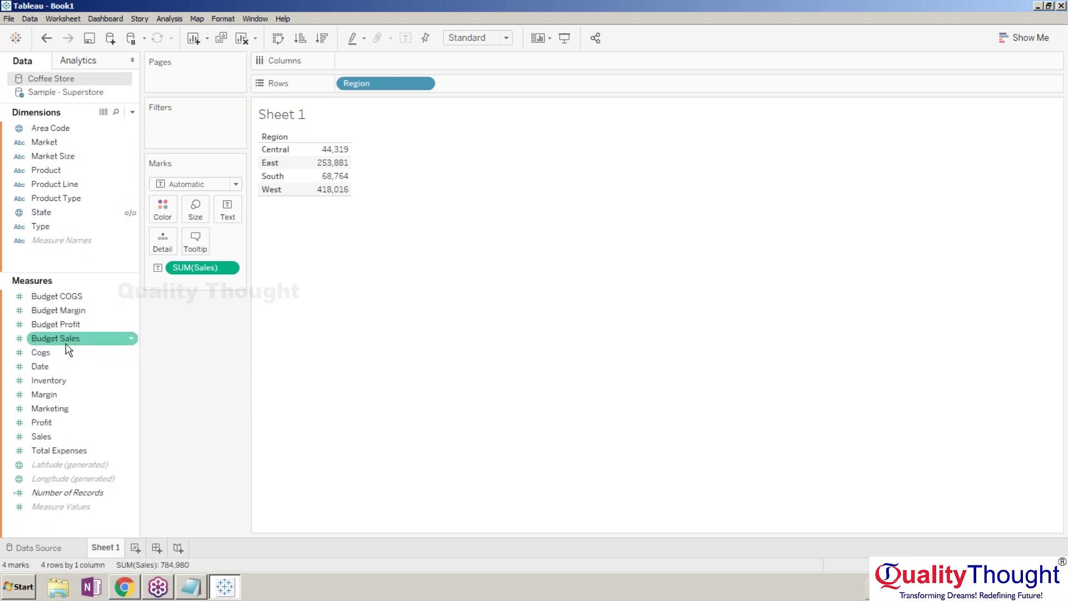
Add Coffee Store Sales beside Superstore Sales, accepting the data blending warning.
click(59, 443)
click(59, 437)
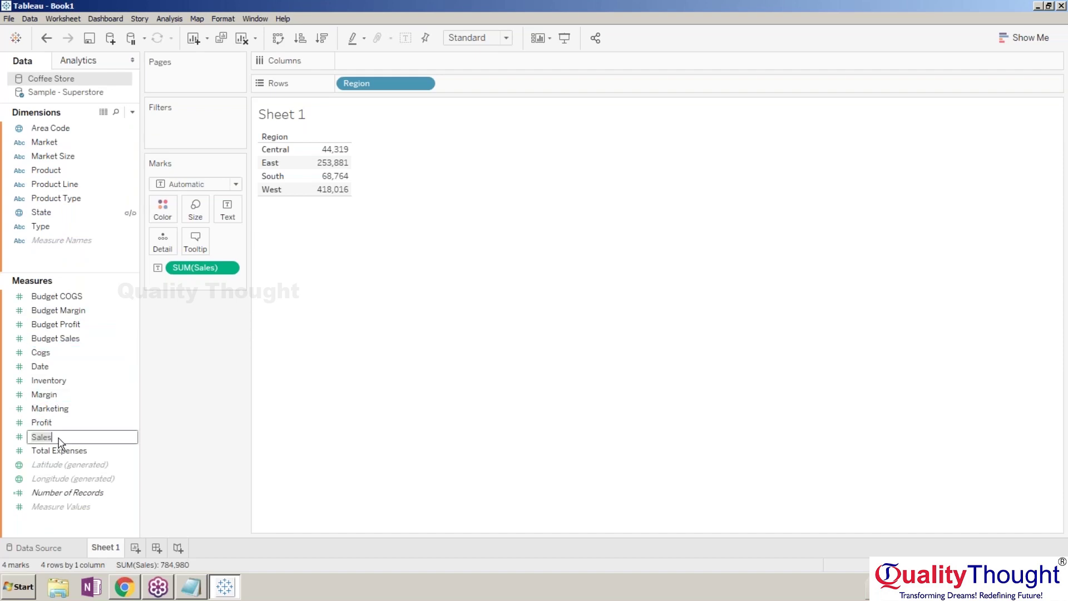
click(236, 430)
drag(109, 439, 346, 188)
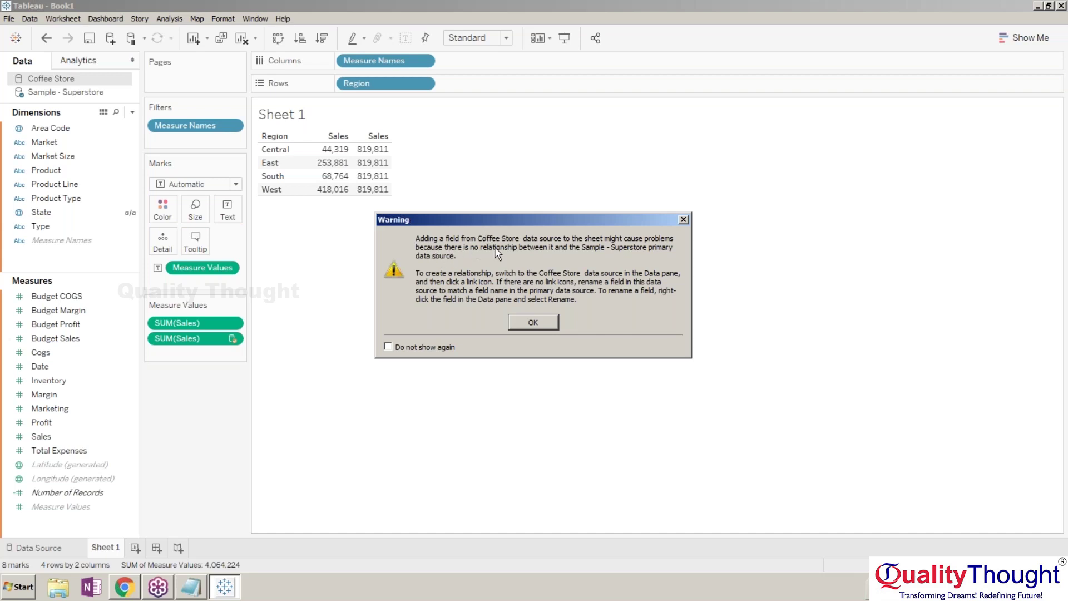
click(531, 321)
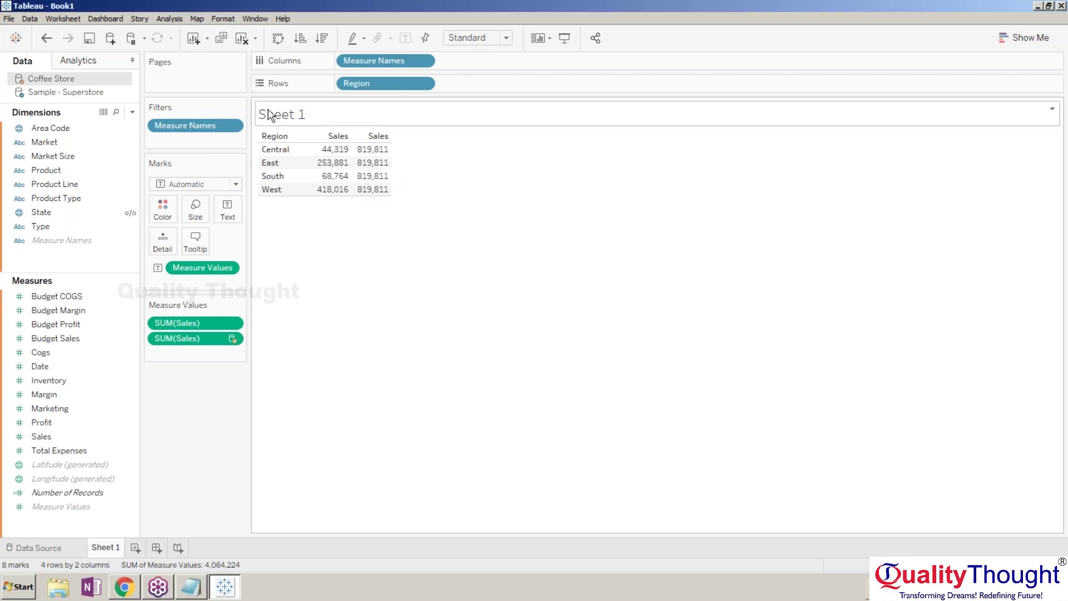
click(42, 18)
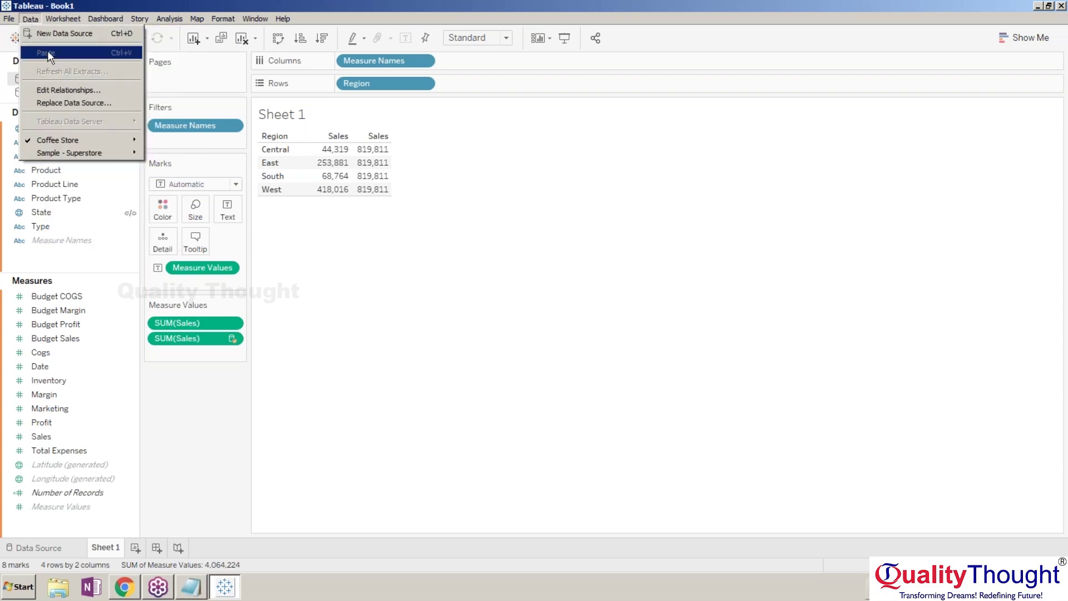
Add a custom Region-to-Market field mapping between Superstore and Coffee Store.
click(62, 90)
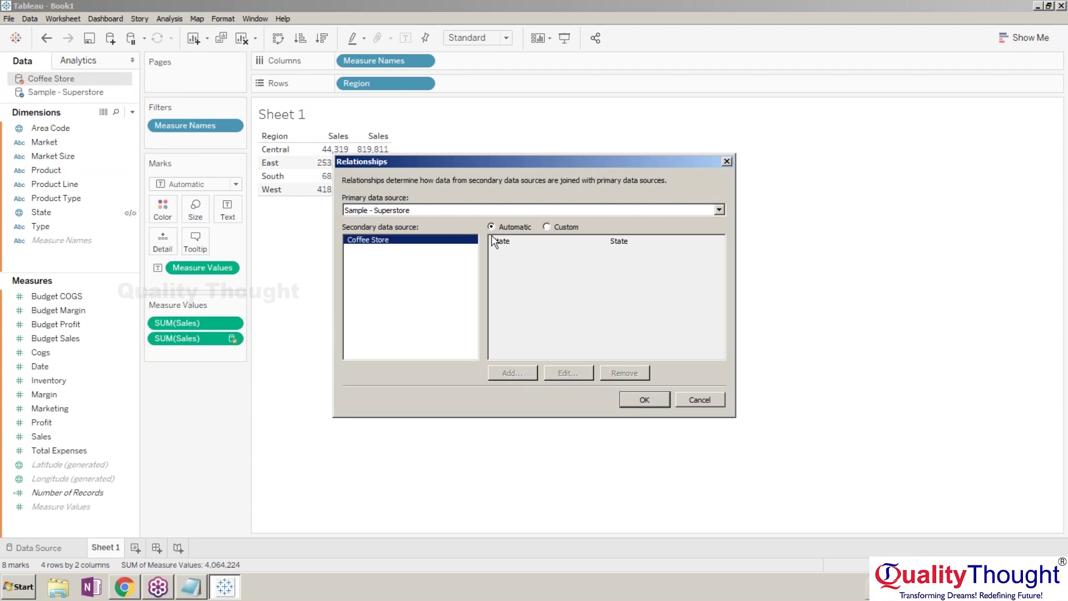
click(546, 226)
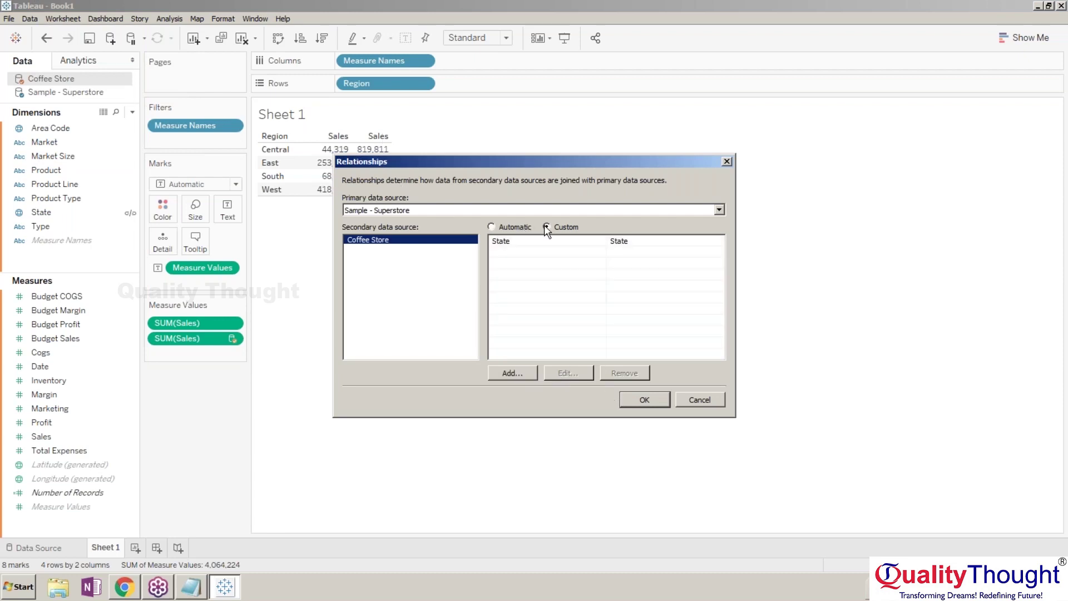
click(512, 373)
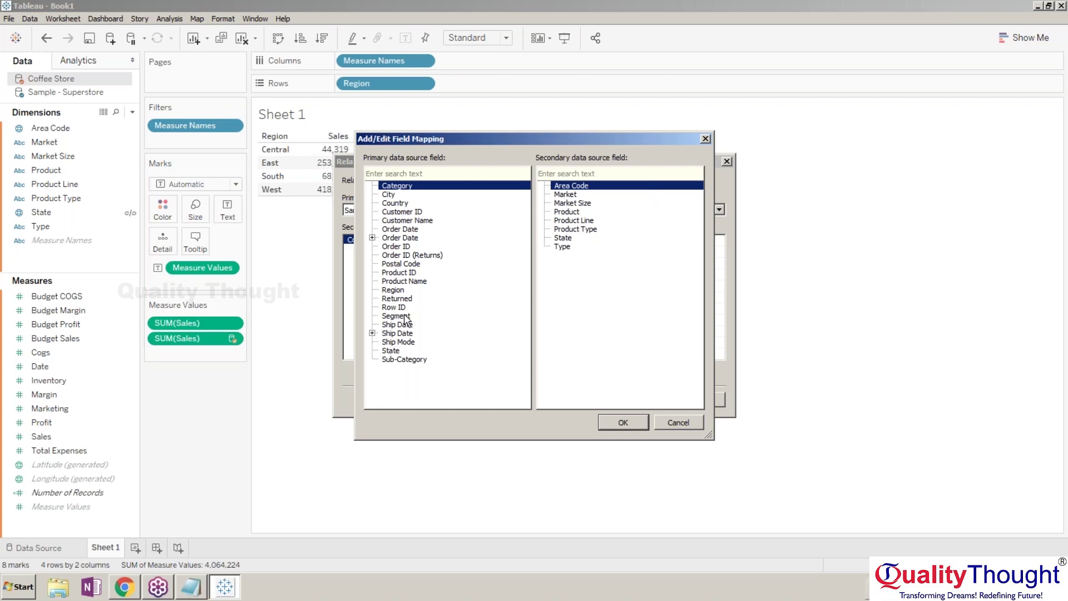
click(568, 194)
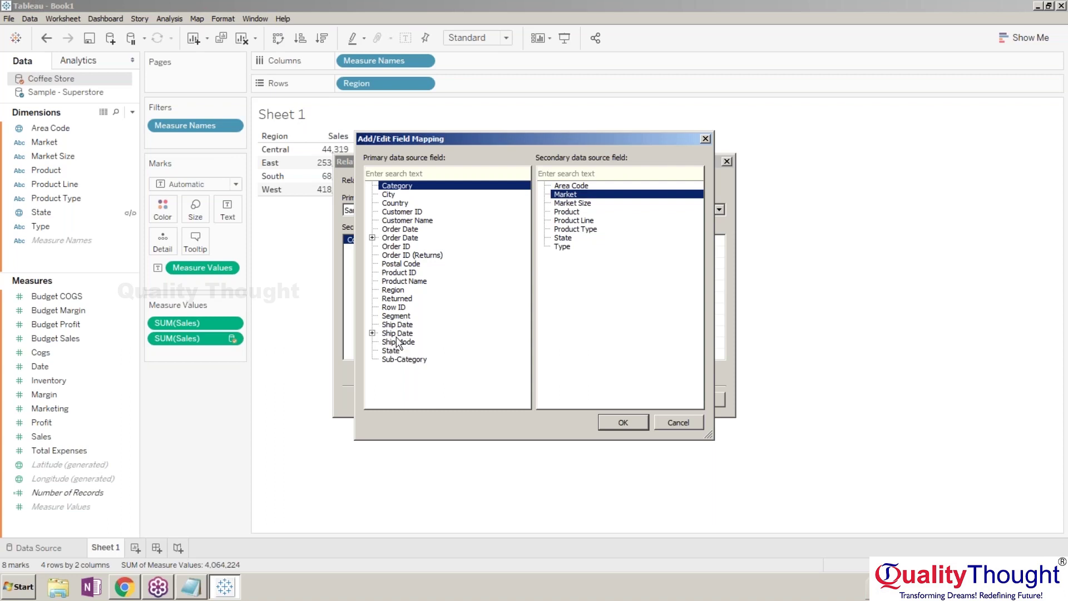
click(395, 290)
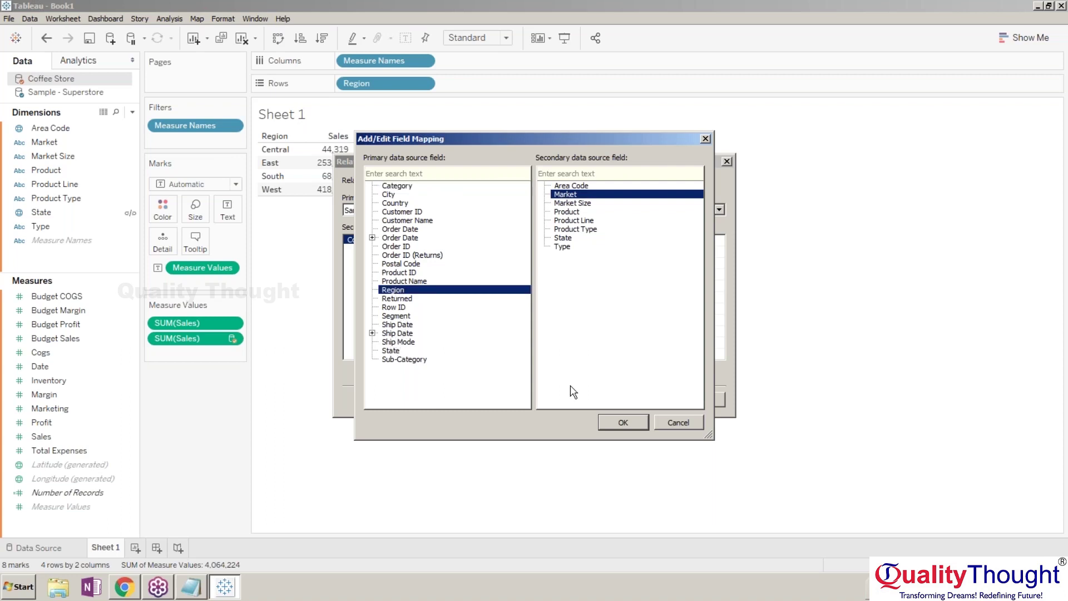
click(623, 423)
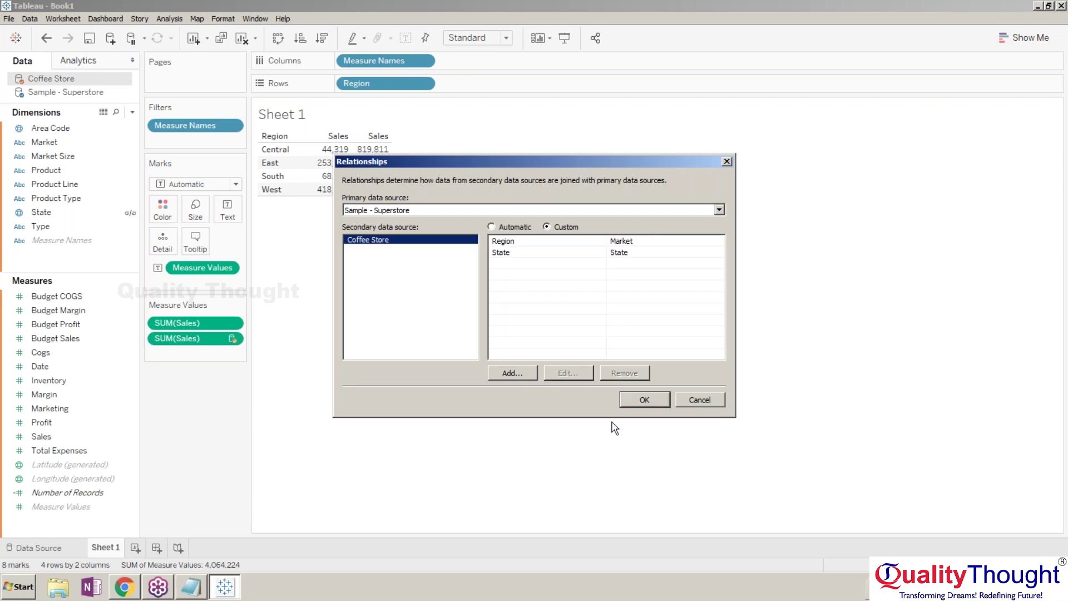
Delete the State-to-State mapping and apply the new relationship.
click(576, 255)
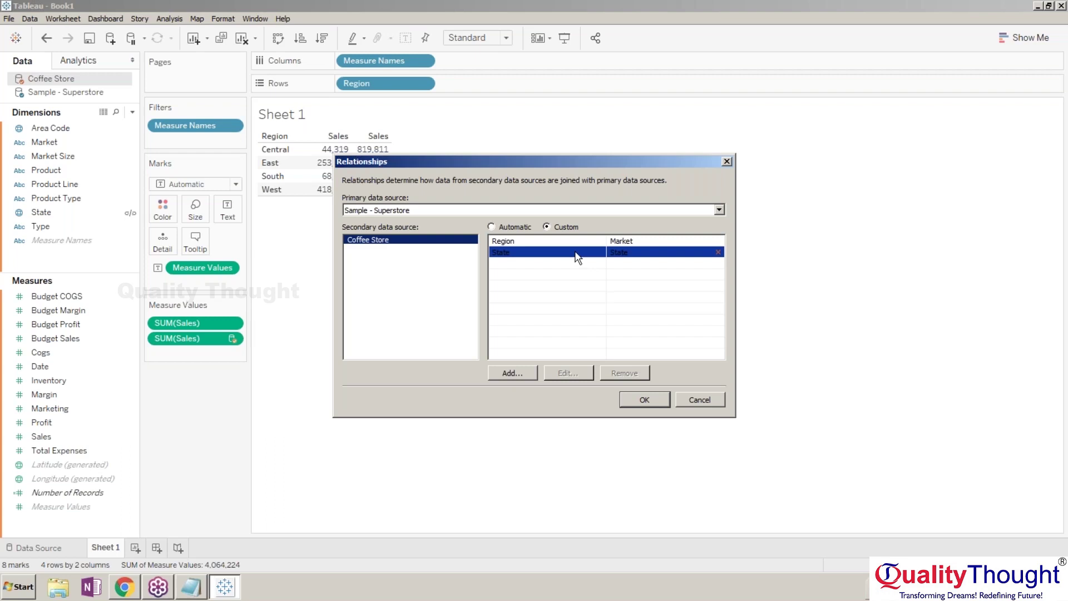
click(553, 341)
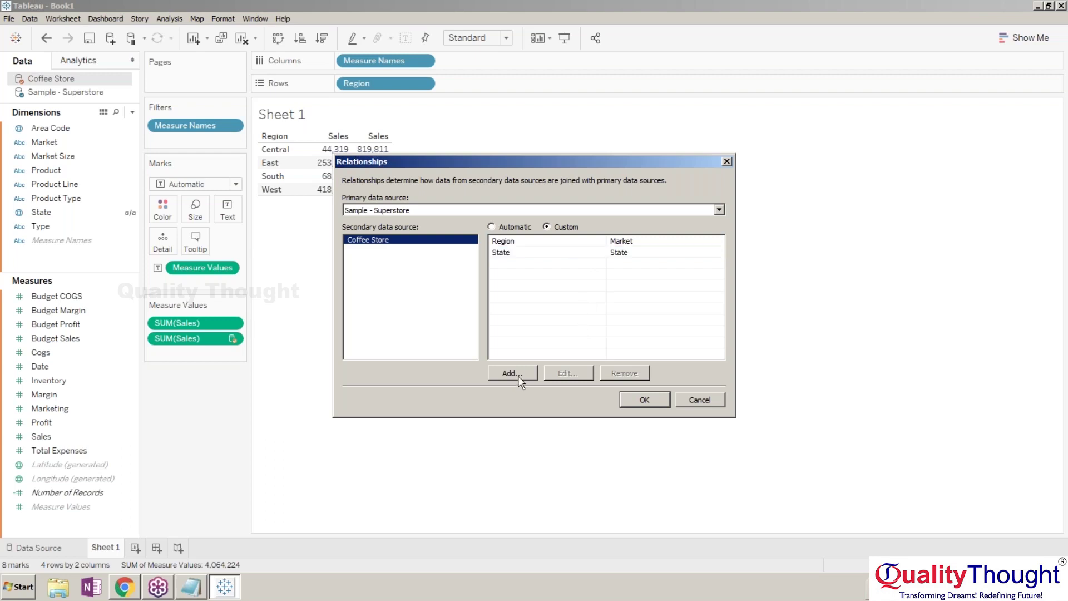
click(556, 255)
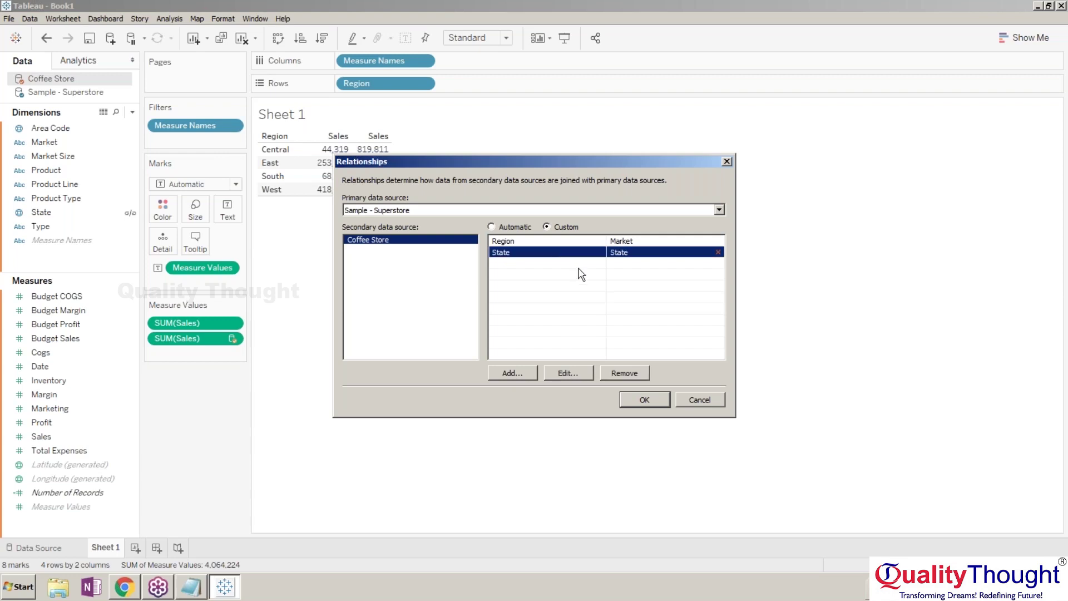
click(623, 374)
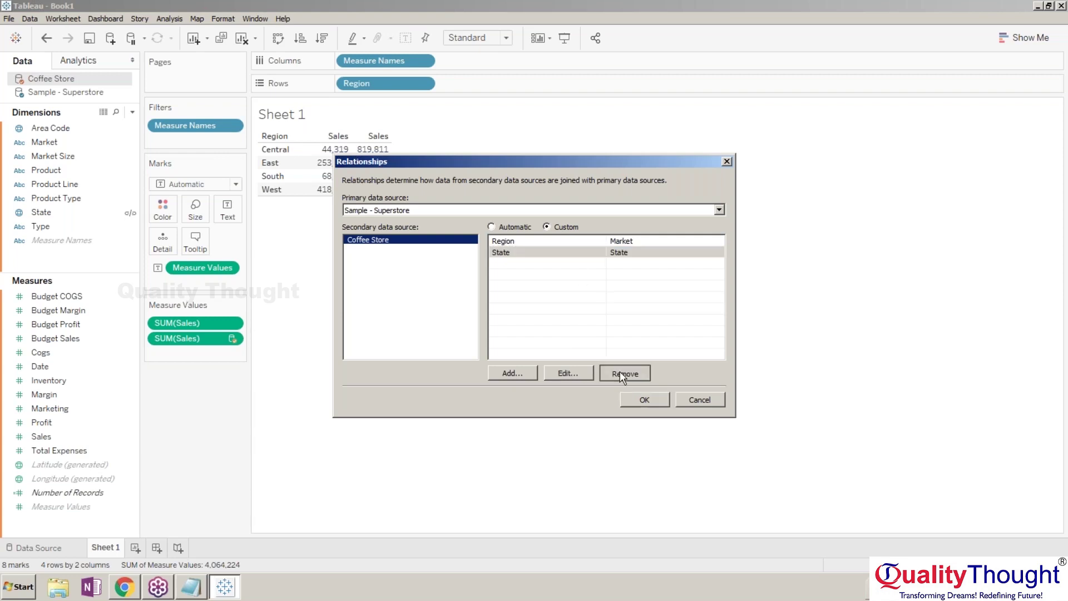
click(641, 401)
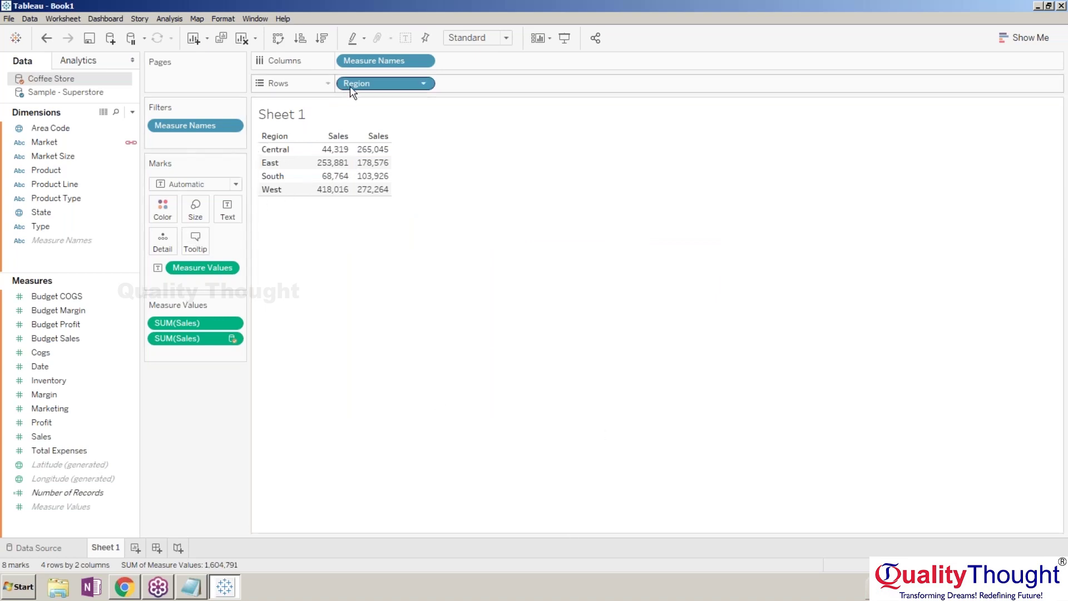
Remove Region and Measure Names from the table, then break values out by measure.
key(Delete)
key(Return)
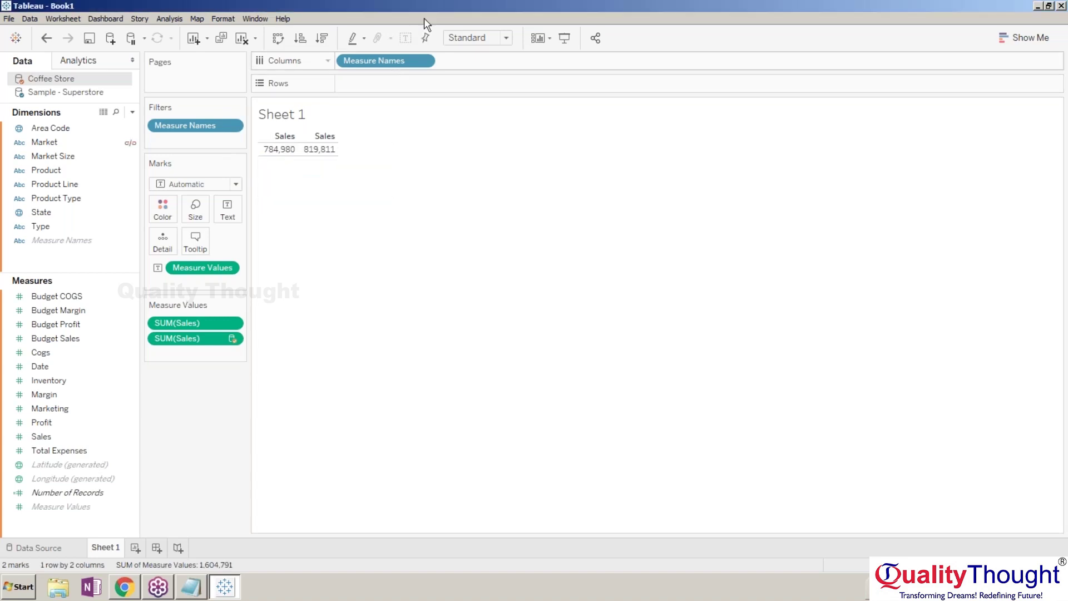
click(402, 61)
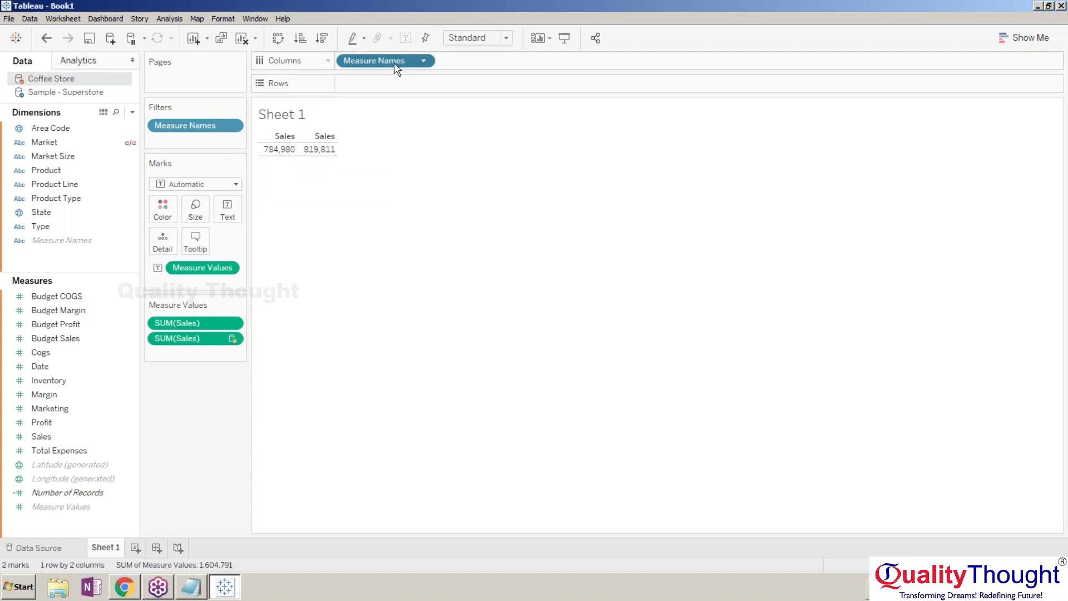
key(Delete)
key(Return)
drag(216, 131, 192, 273)
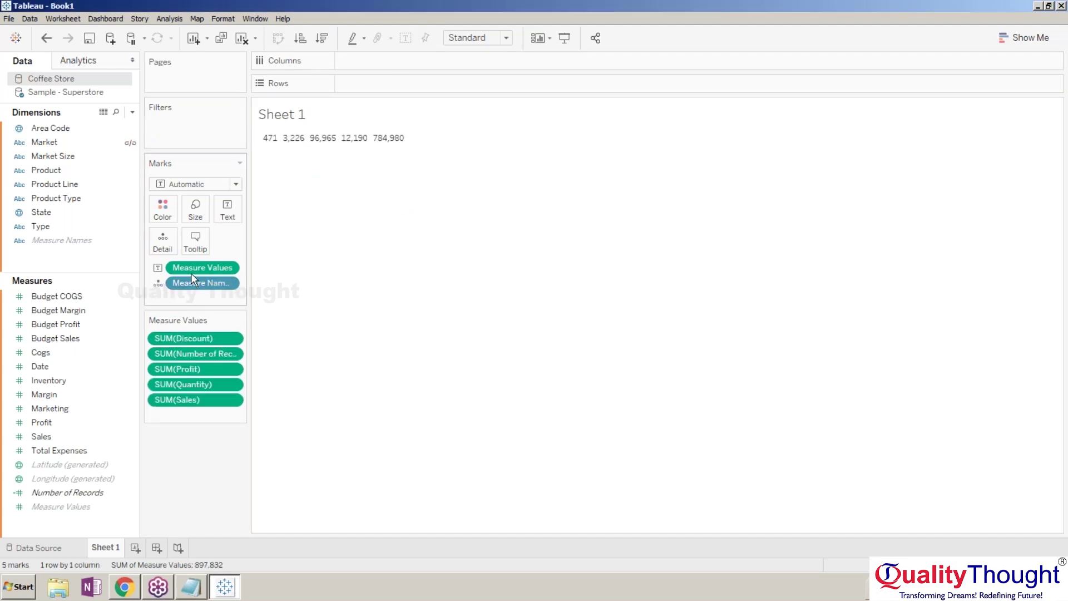
Delete the Discount, Number of Records, Profit, Quantity and Sales measures from the view.
click(193, 341)
key(Delete)
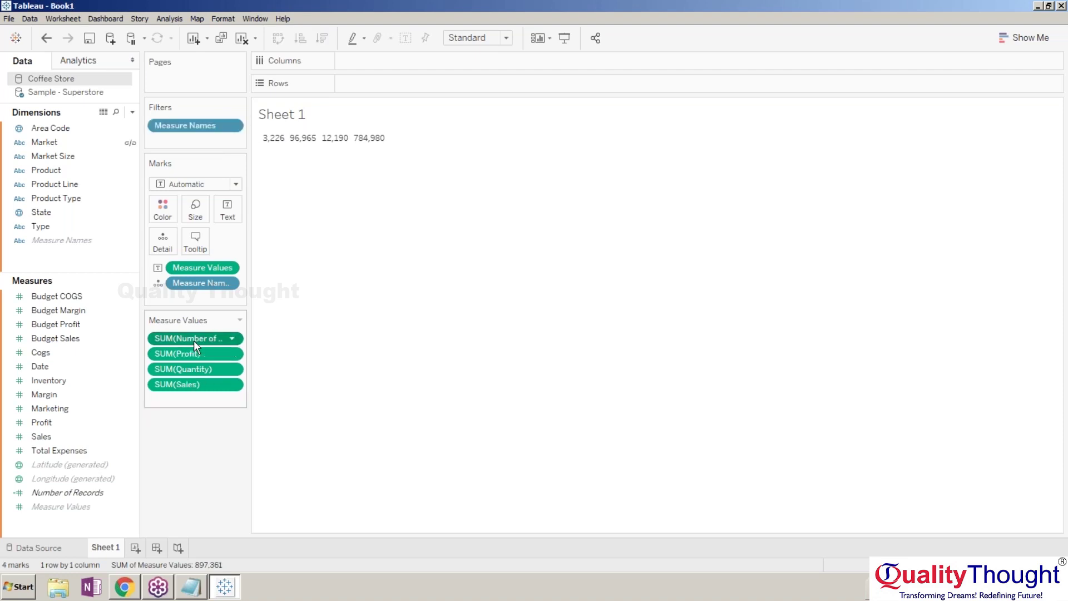
click(193, 340)
key(Delete)
click(194, 340)
key(Delete)
click(193, 340)
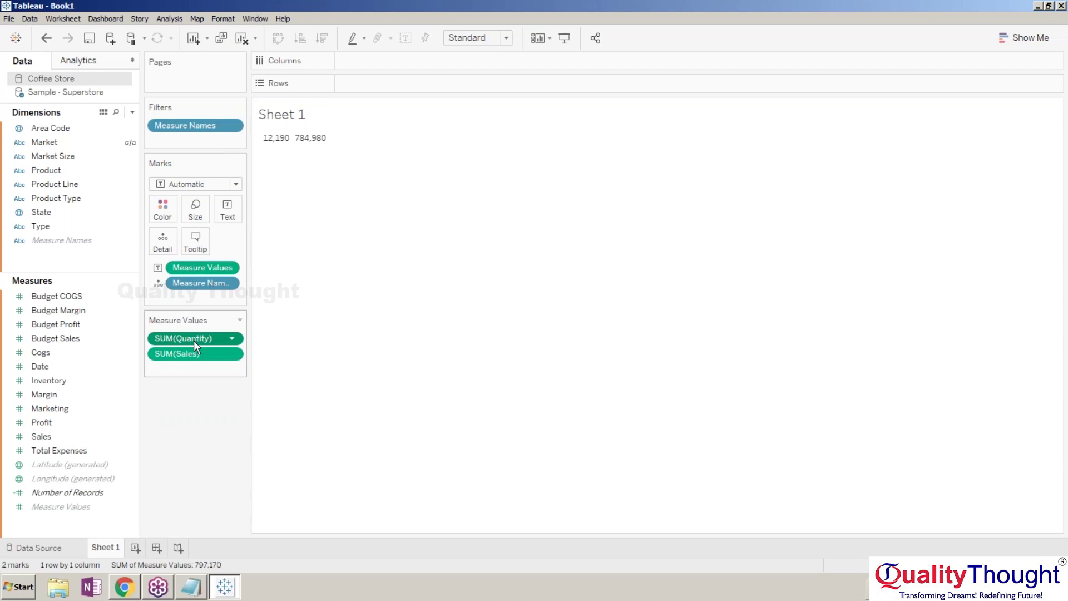
key(Delete)
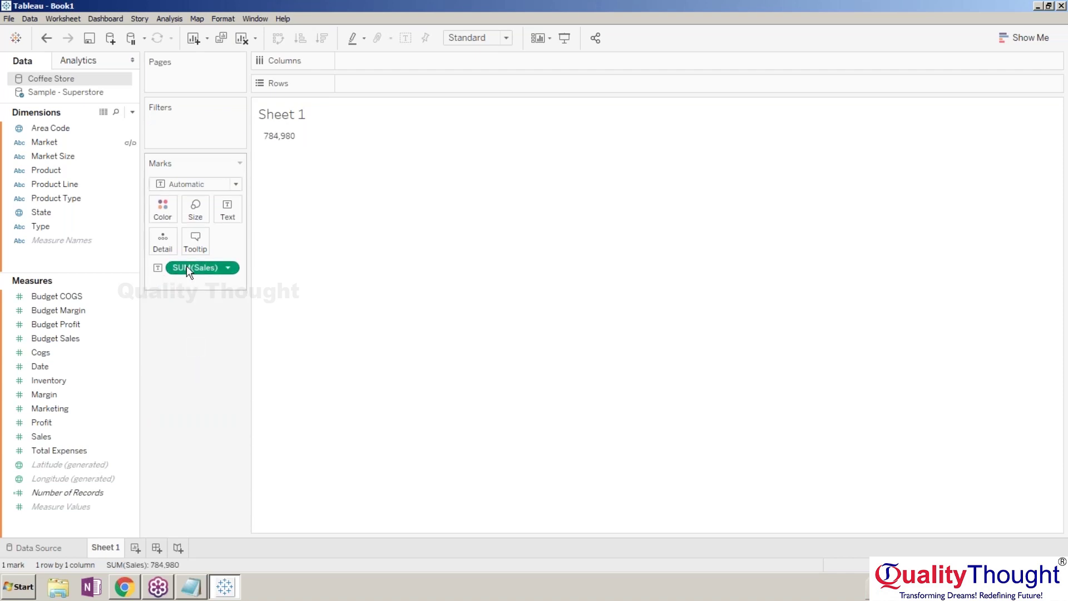
click(185, 268)
key(Delete)
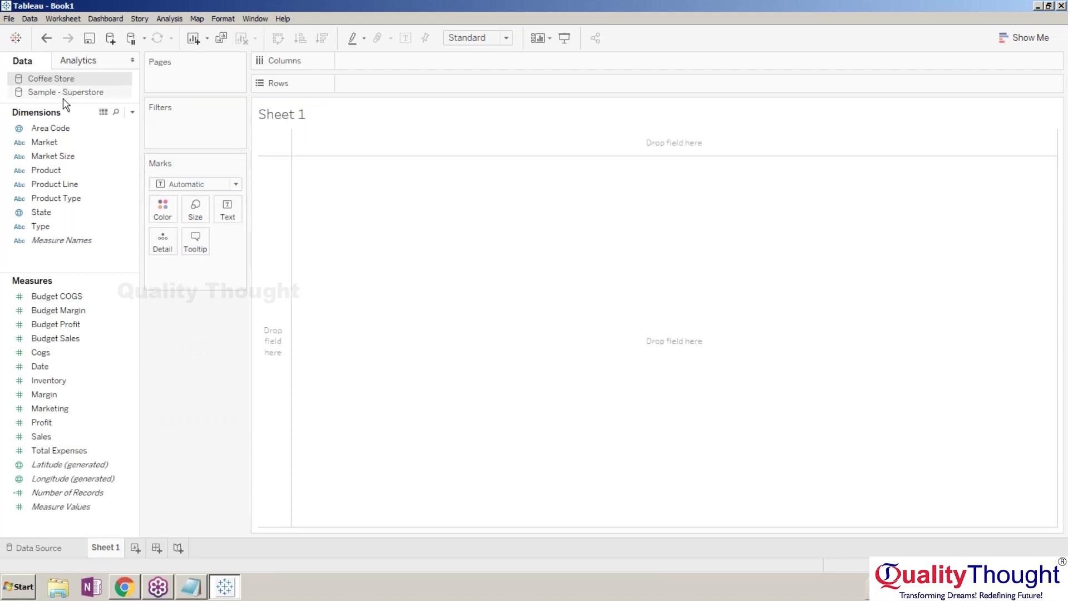
click(65, 94)
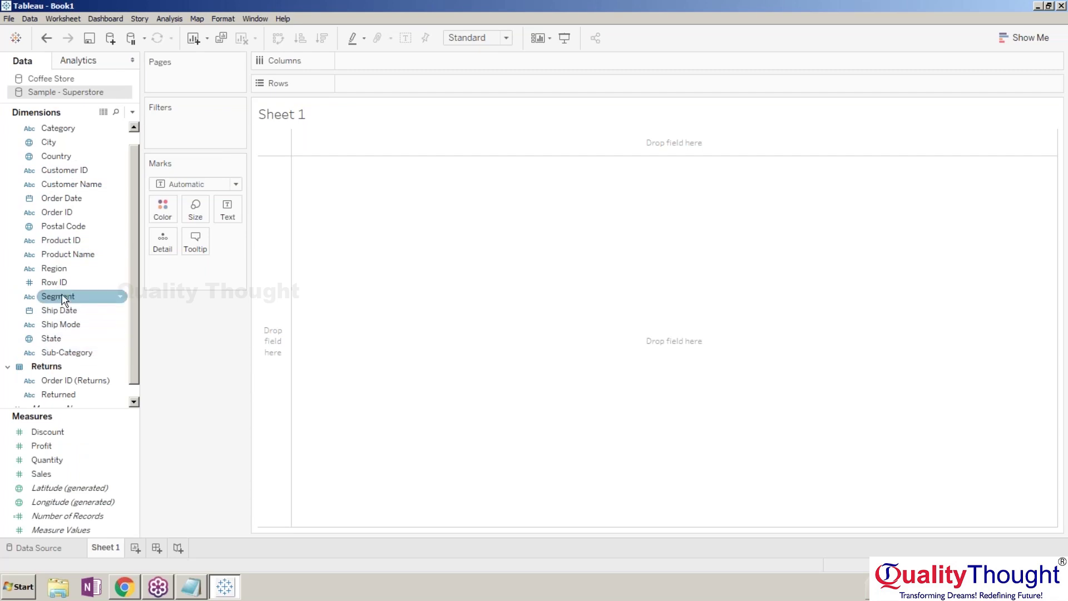
drag(54, 268, 367, 83)
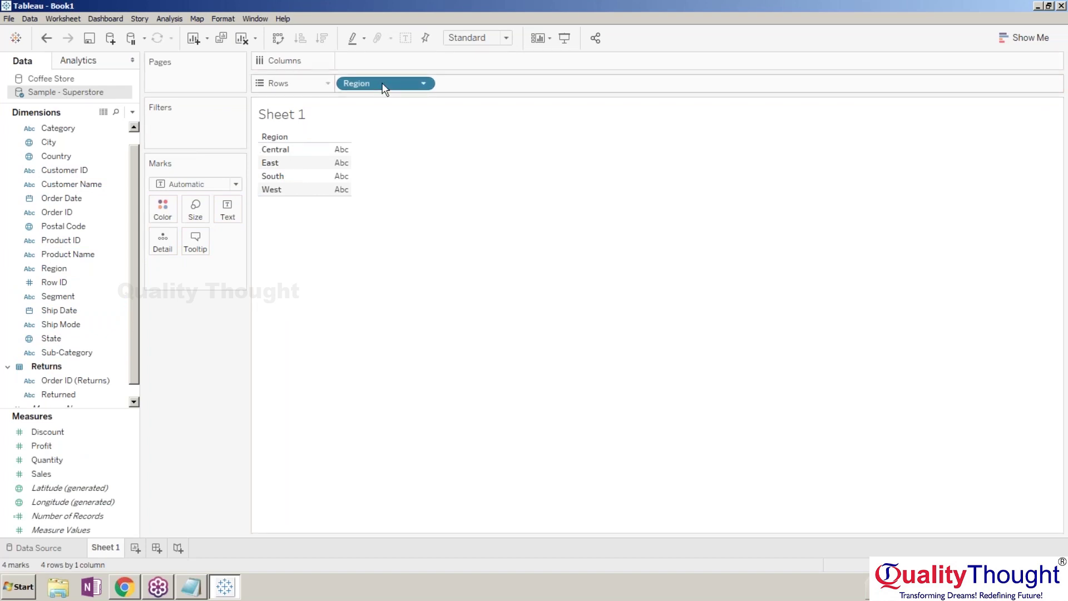
drag(383, 84, 370, 95)
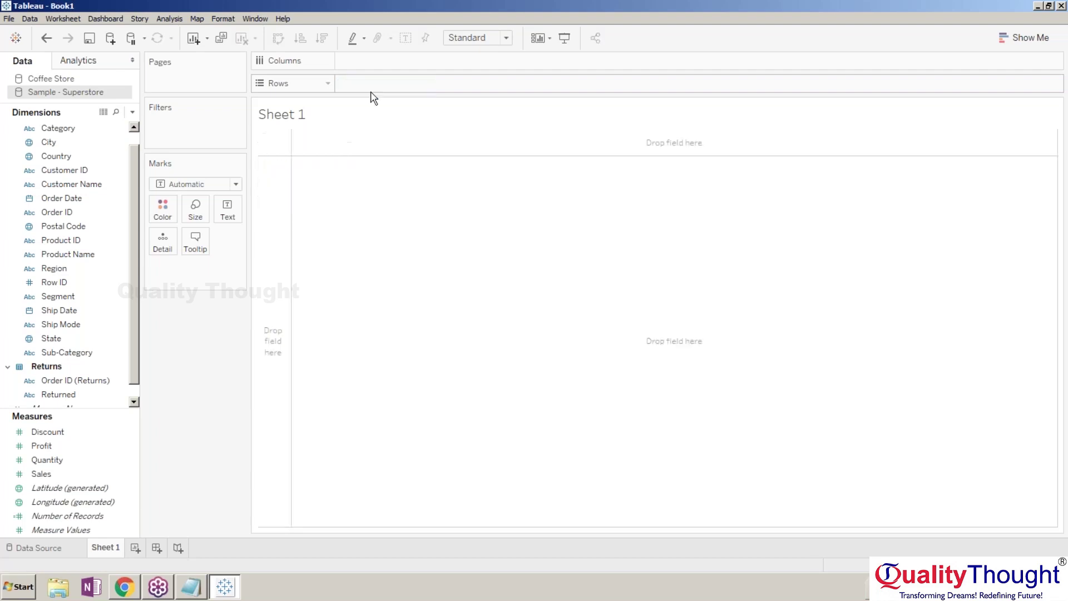
click(52, 79)
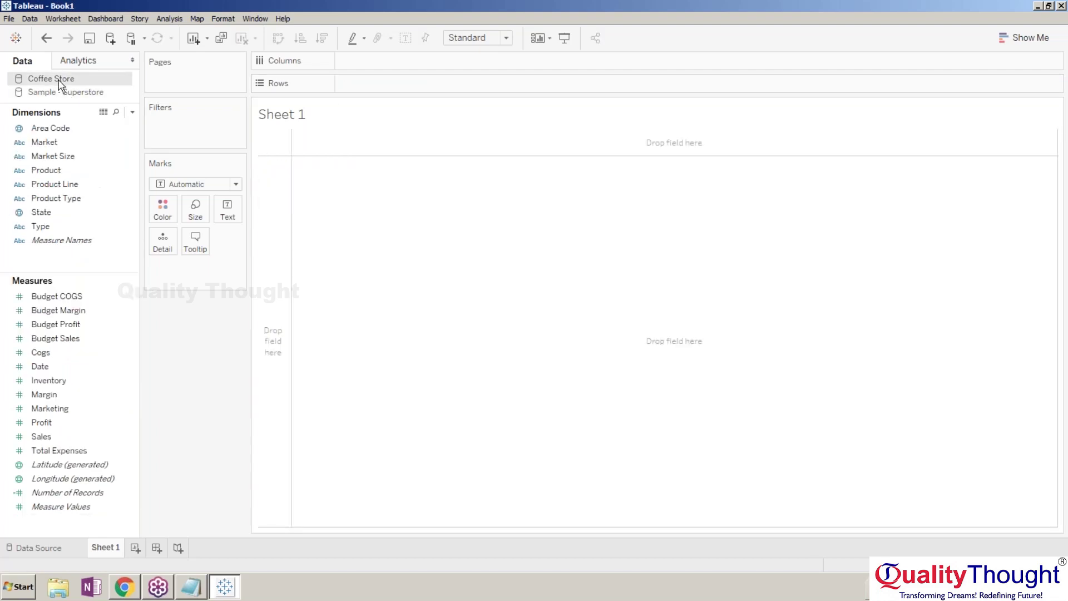
drag(44, 143, 275, 228)
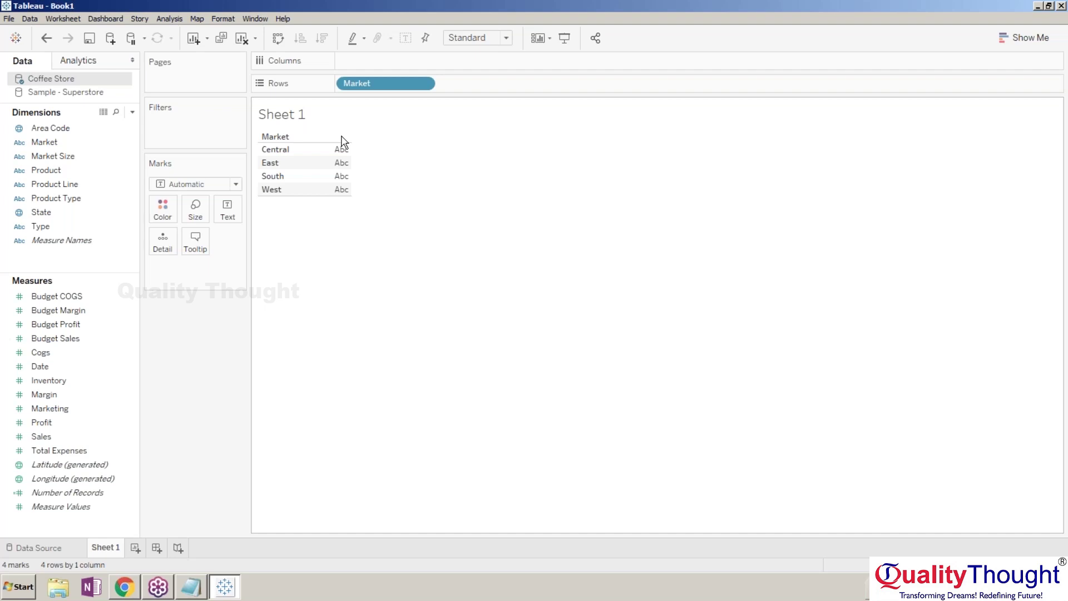
drag(373, 84, 382, 278)
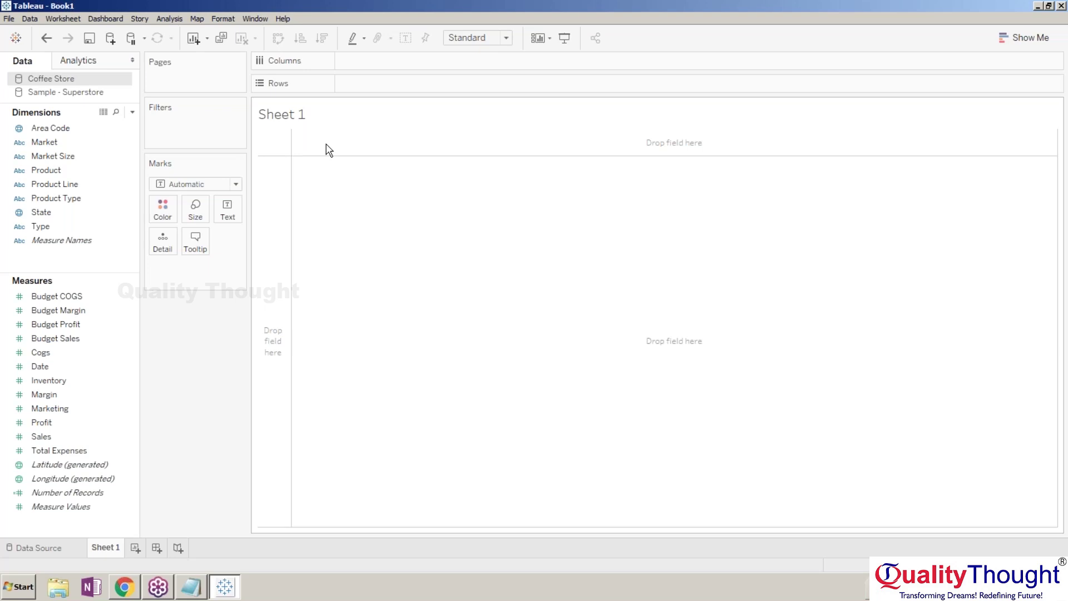
Show Superstore Sales by Region: Central 44,319, East 253,881, South 68,764, West 418,016.
click(83, 97)
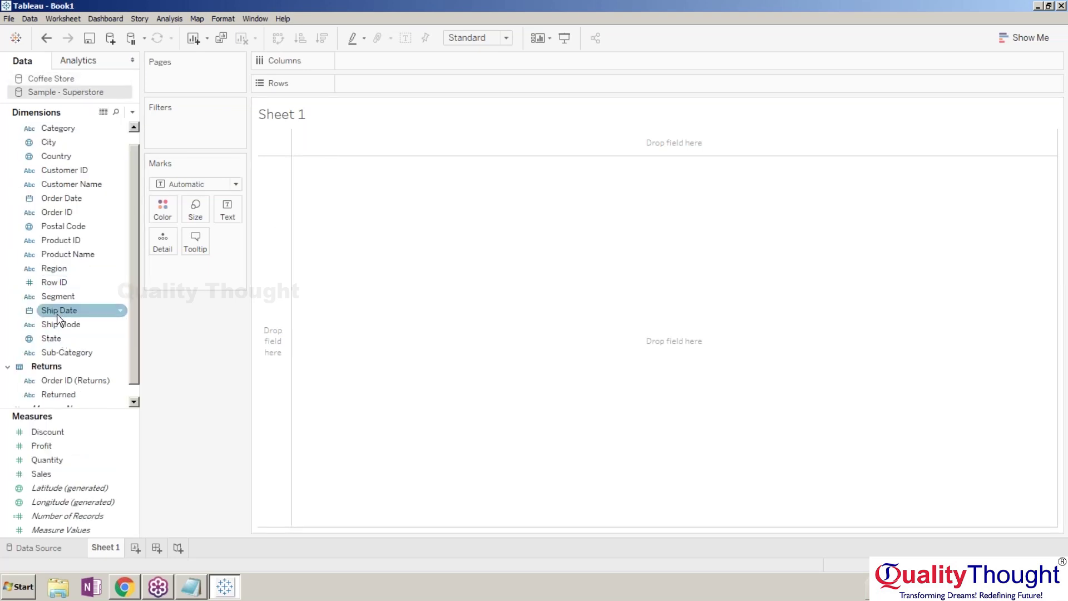
drag(54, 269, 356, 278)
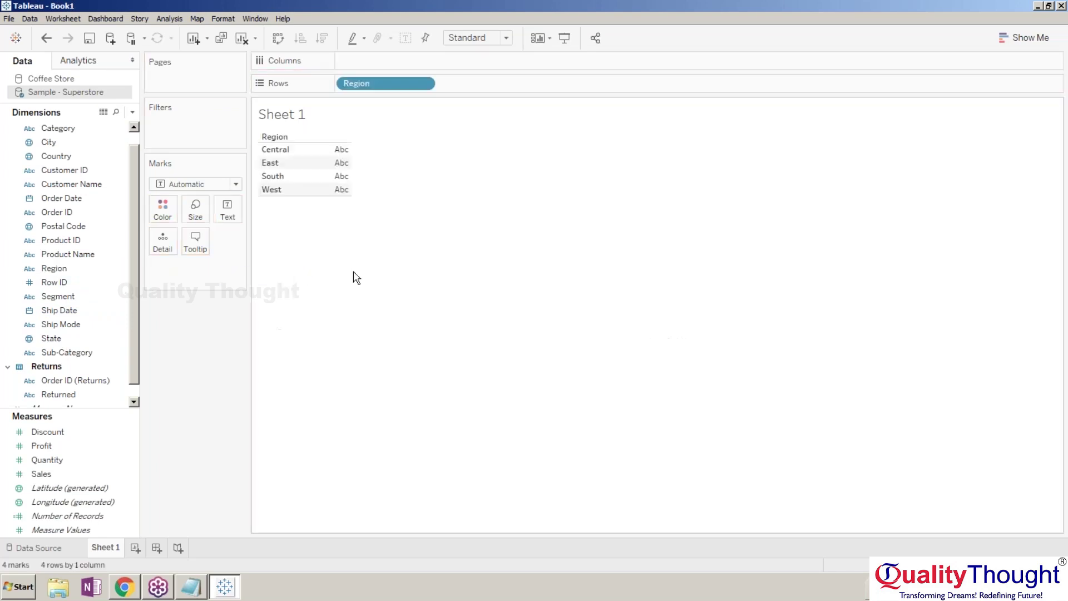
drag(41, 474, 345, 167)
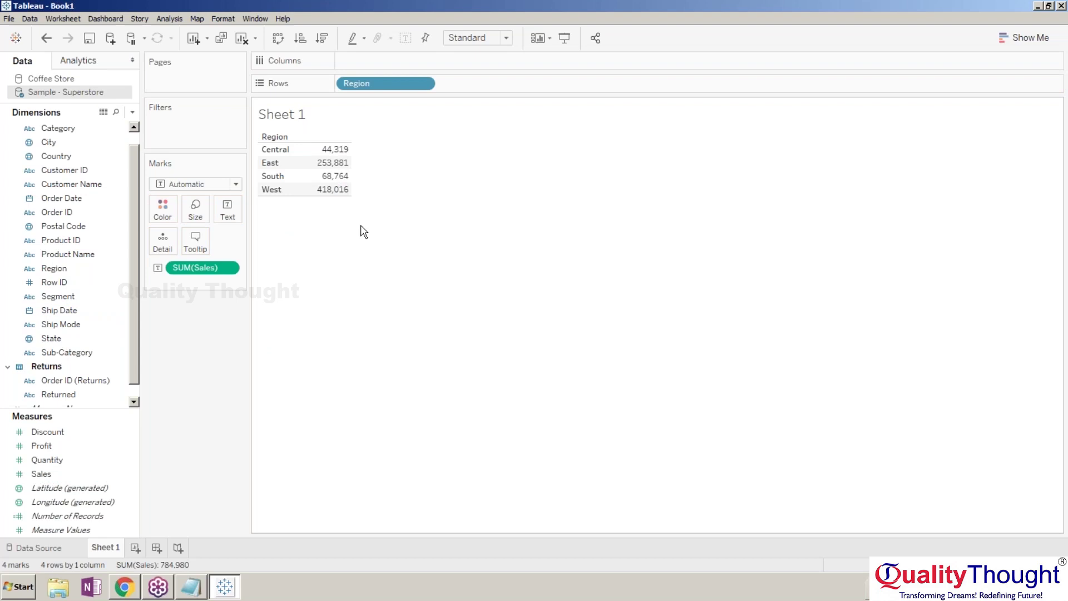
click(71, 84)
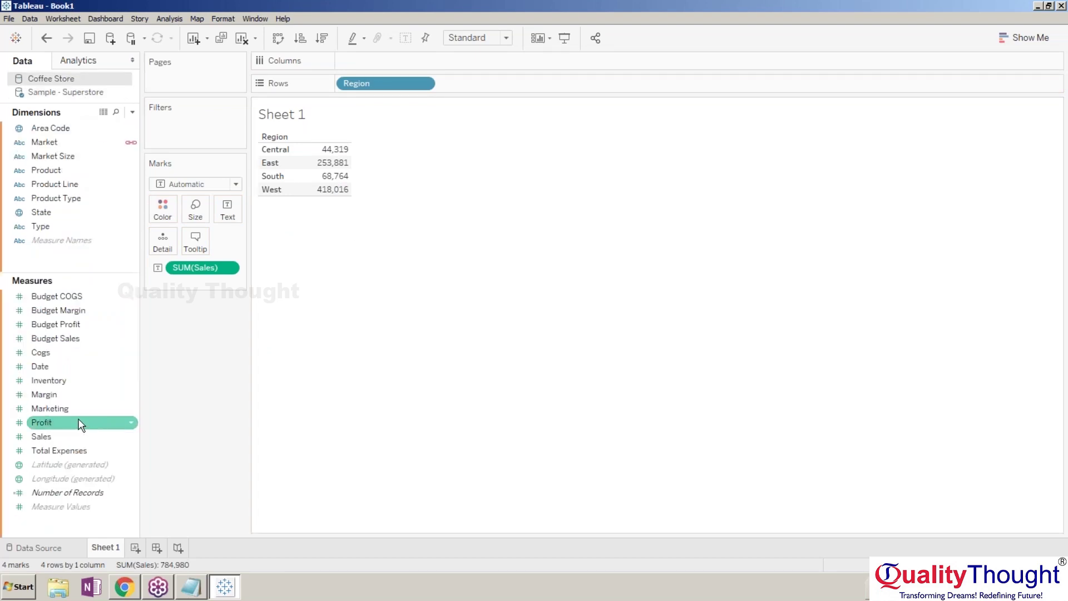
Add Coffee Store Sales as a second column, then drag it back off the table.
drag(79, 436, 332, 177)
mouse_move(382, 165)
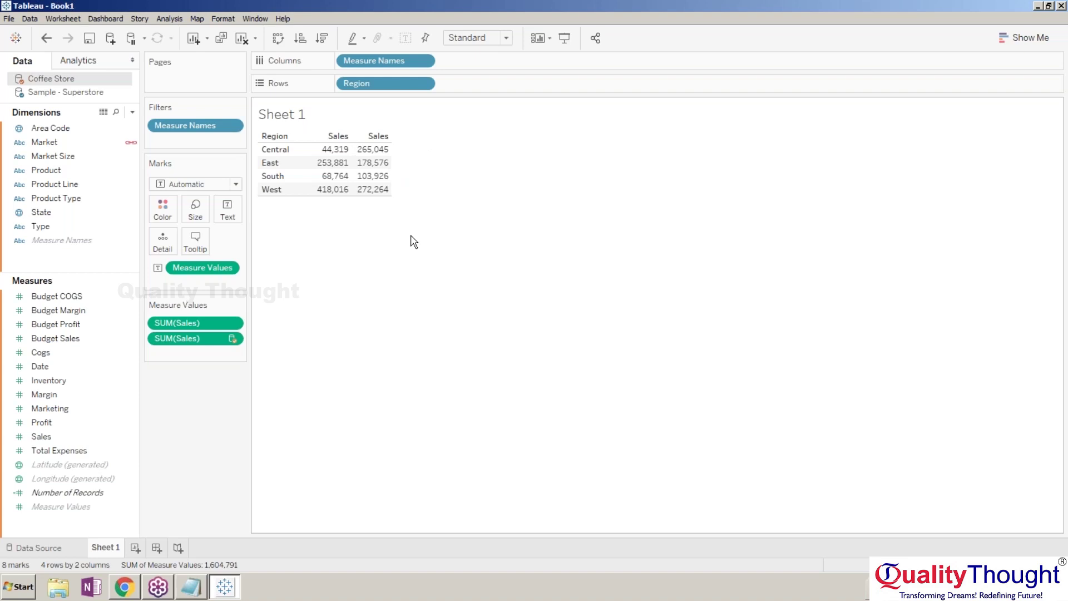
drag(200, 339, 199, 329)
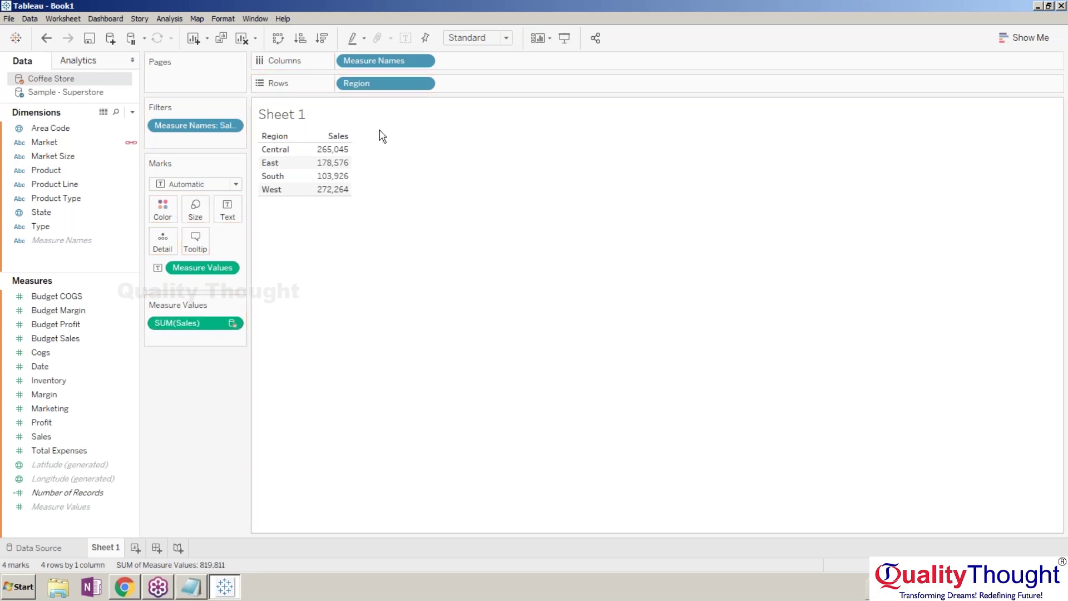
Undo the measure changes, delete the Measure Names filter, and add Coffee Store Sales per region.
key(ctrl+z)
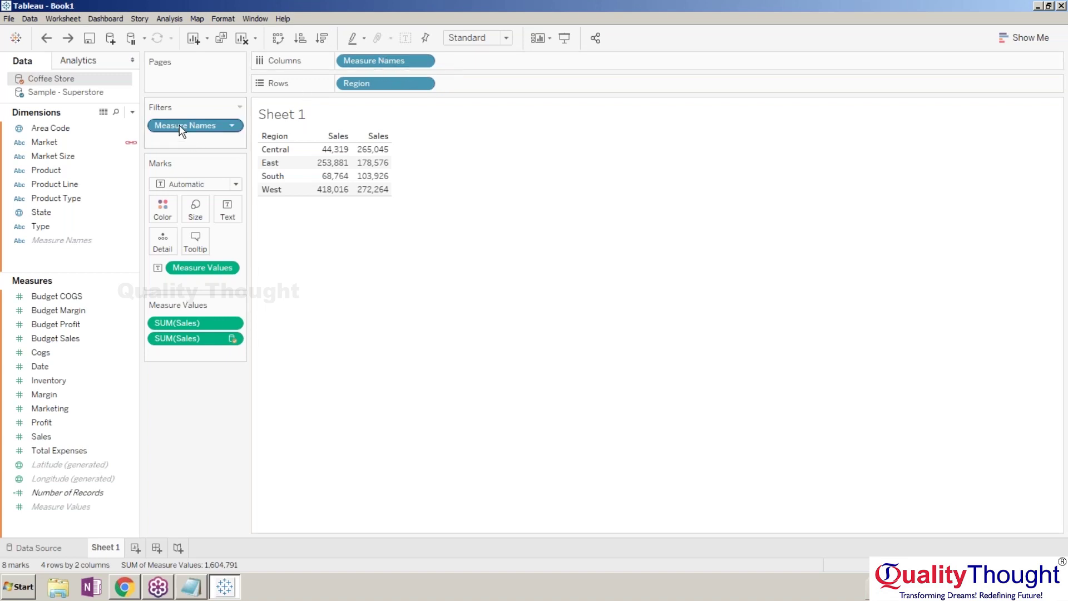
key(ctrl+z)
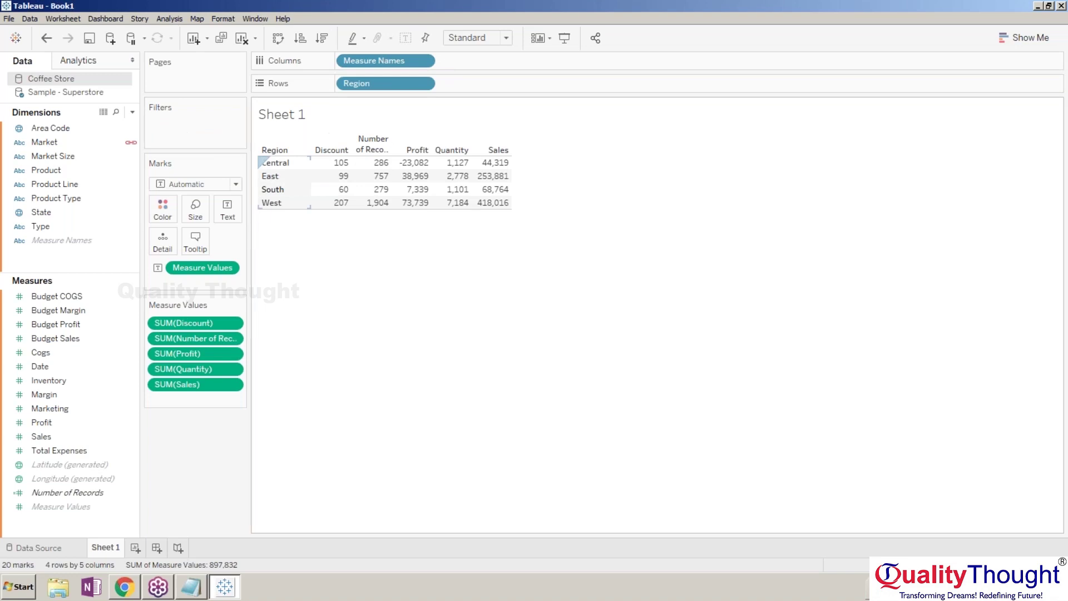
key(ctrl+z)
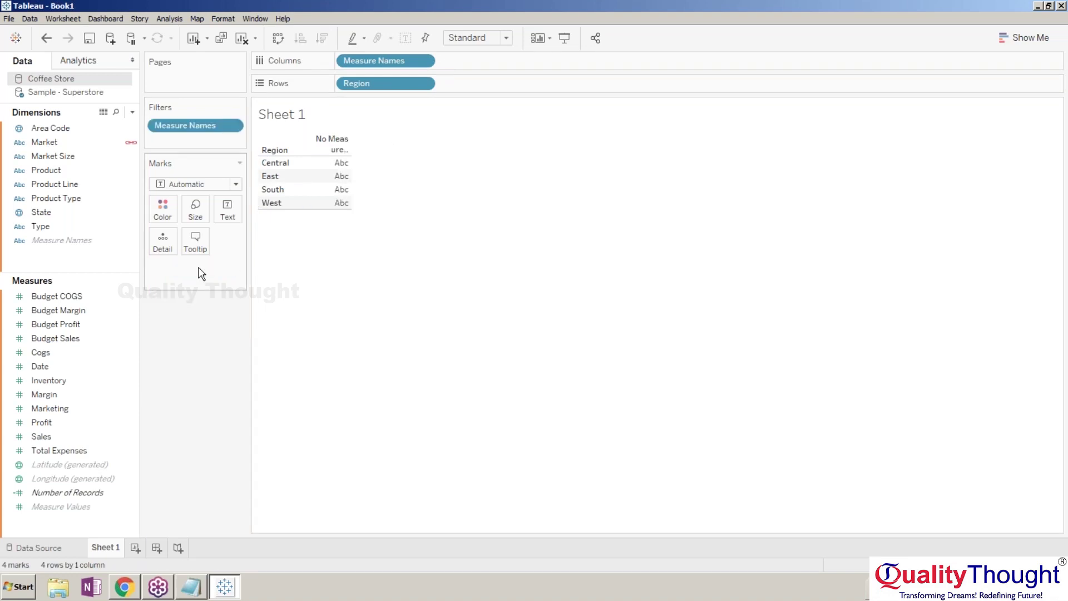
key(ctrl+z)
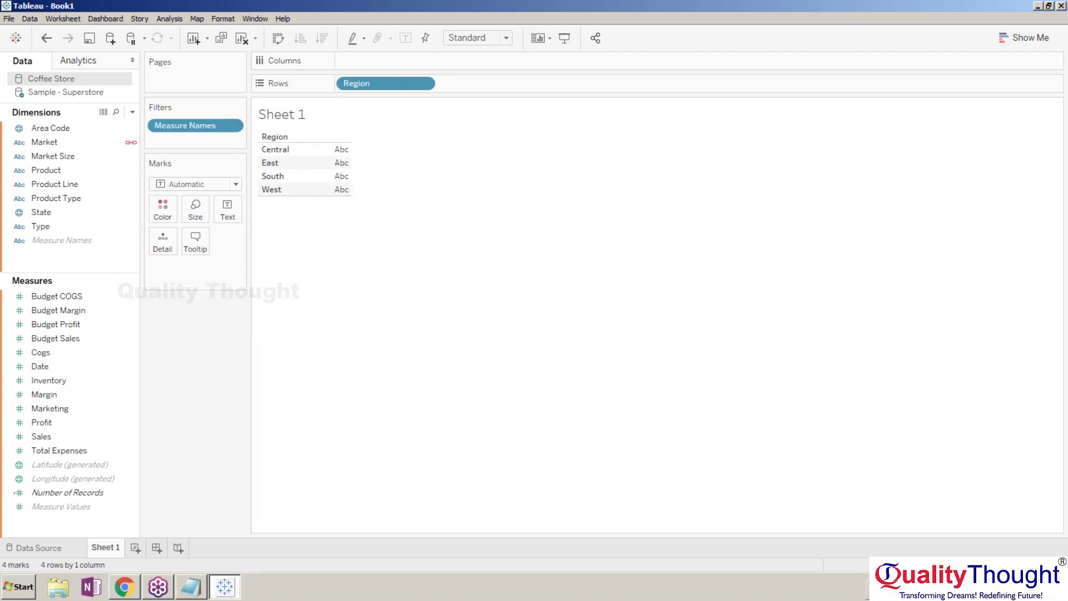
click(193, 128)
key(Delete)
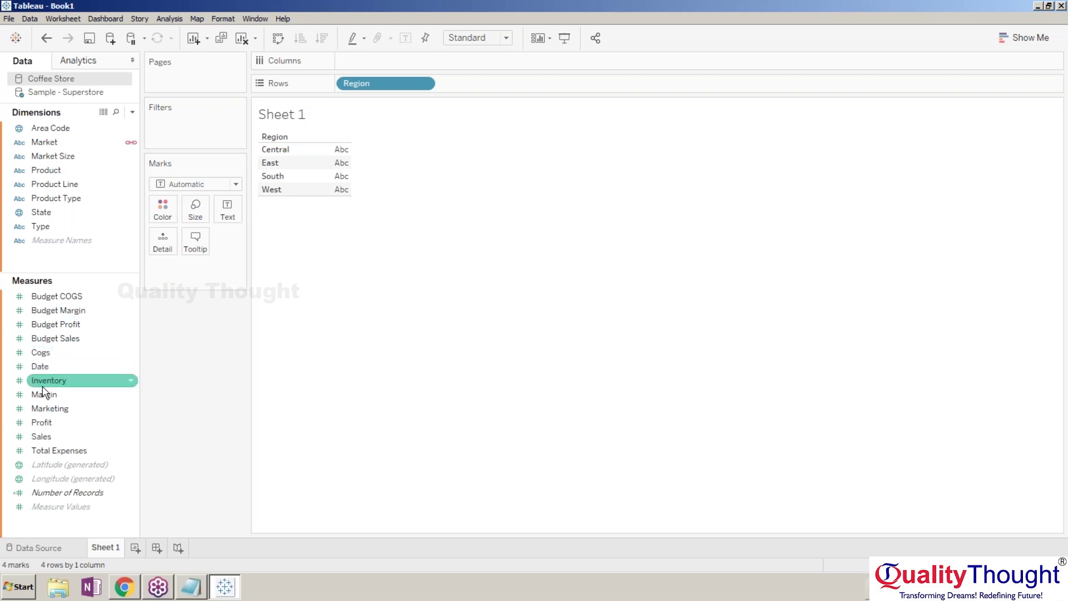
drag(46, 432, 324, 172)
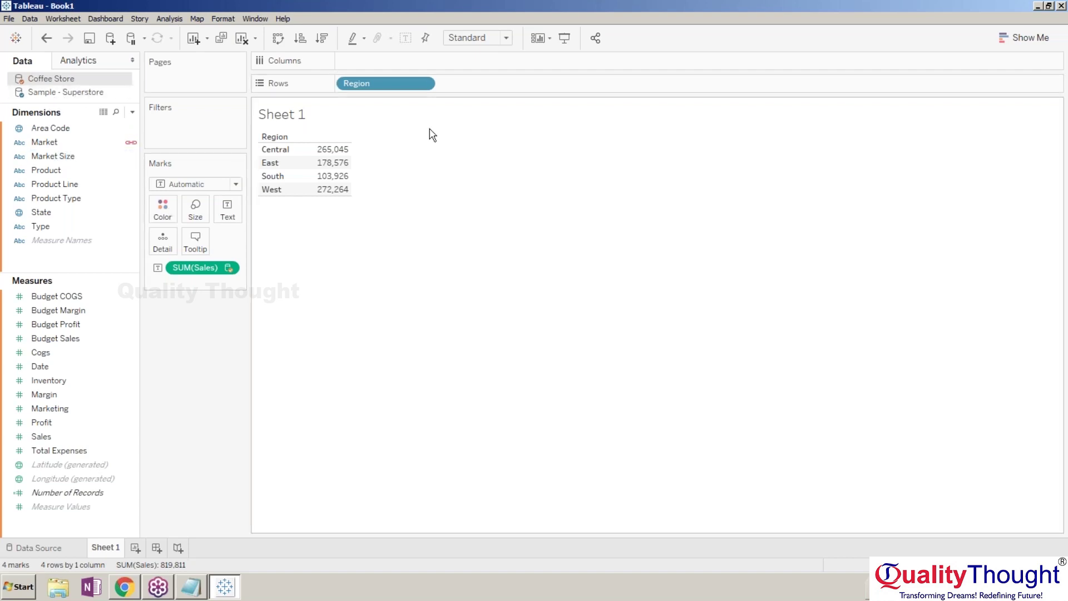
Switch between the Sample - Superstore and Coffee Store data sources to compare fields.
click(56, 93)
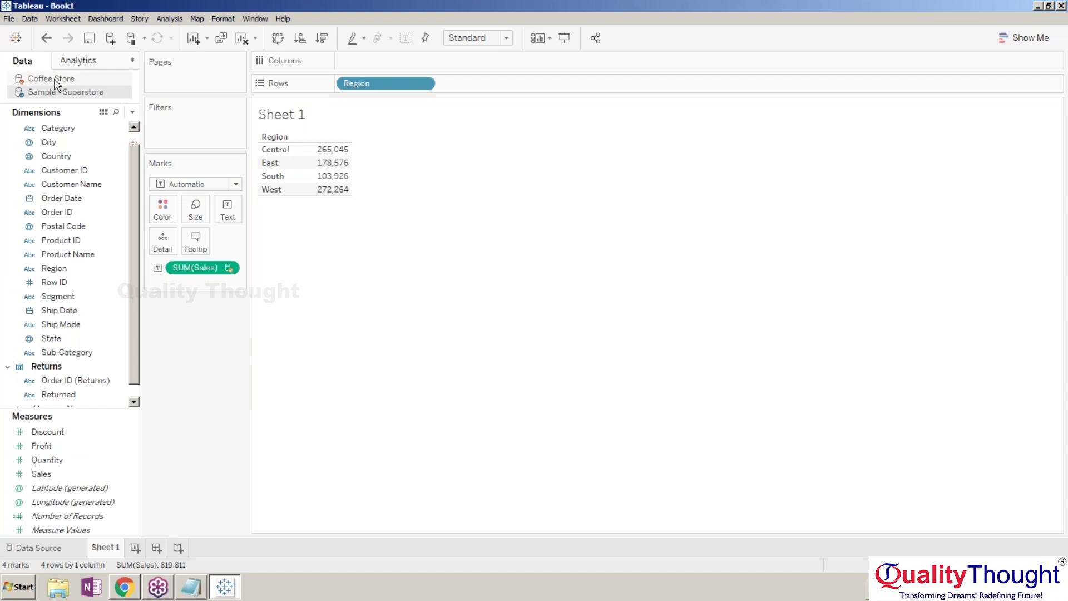
click(55, 81)
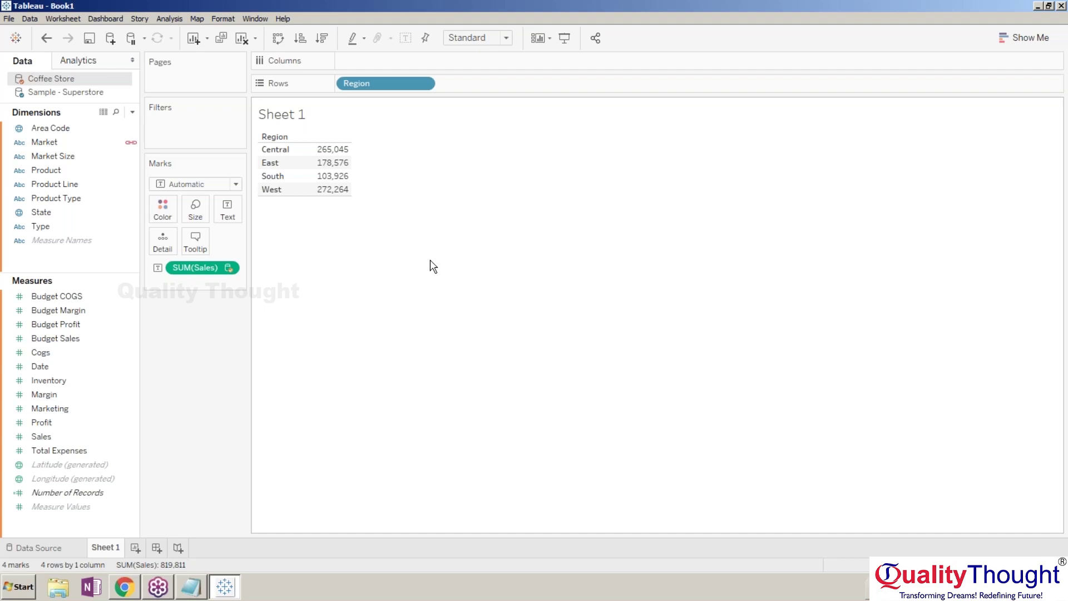
Add Coffee Store's Market field and toggle its link between the data sources.
click(81, 146)
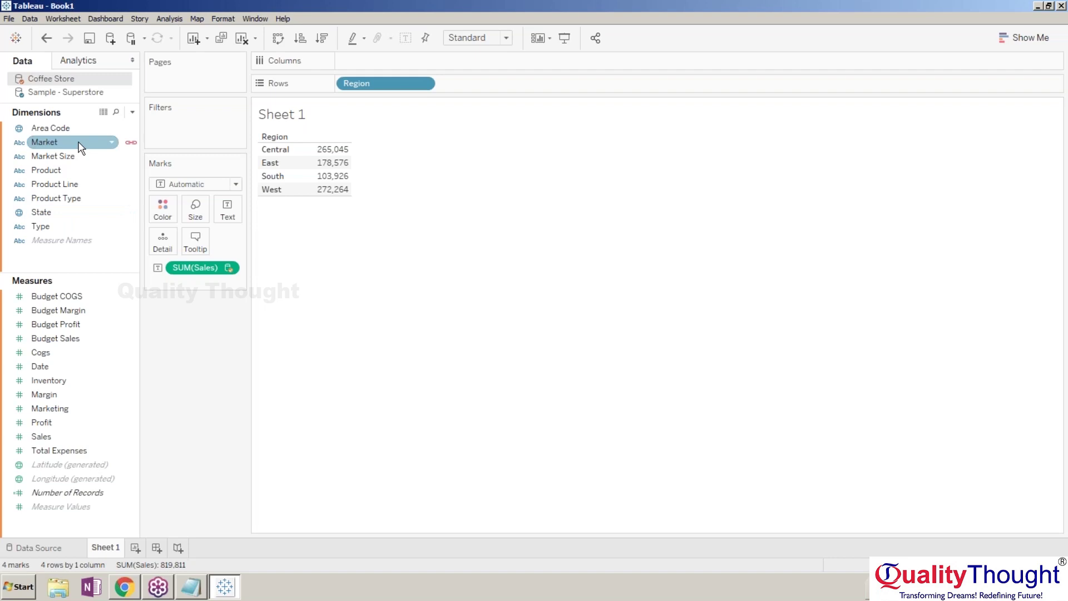
right_click(80, 144)
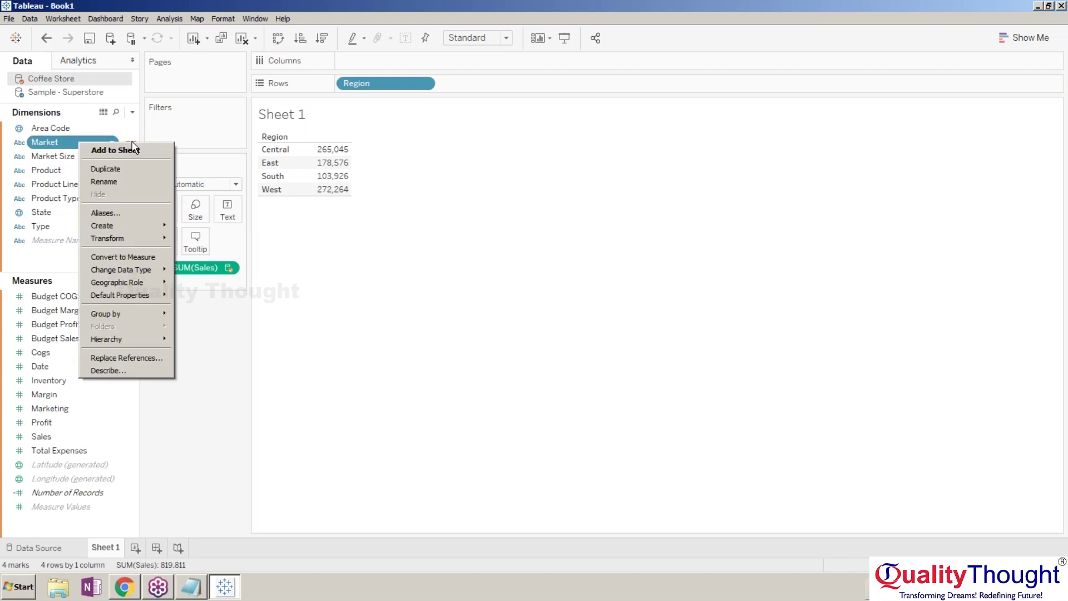
click(132, 147)
key(Return)
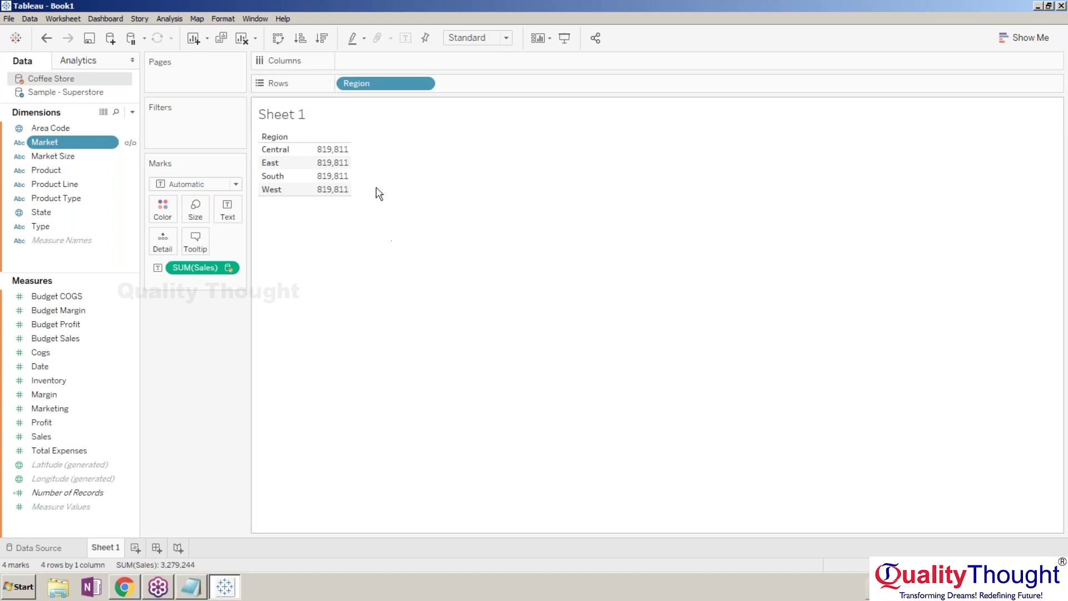
click(132, 143)
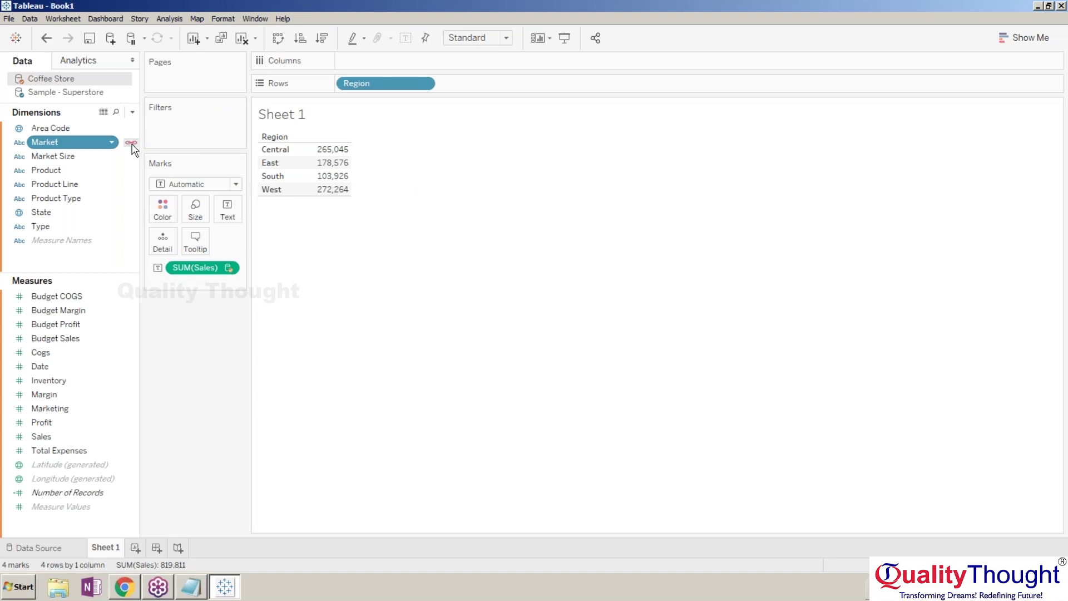
click(132, 144)
key(Return)
Rename Coffee Store's Market field to Region.
right_click(113, 145)
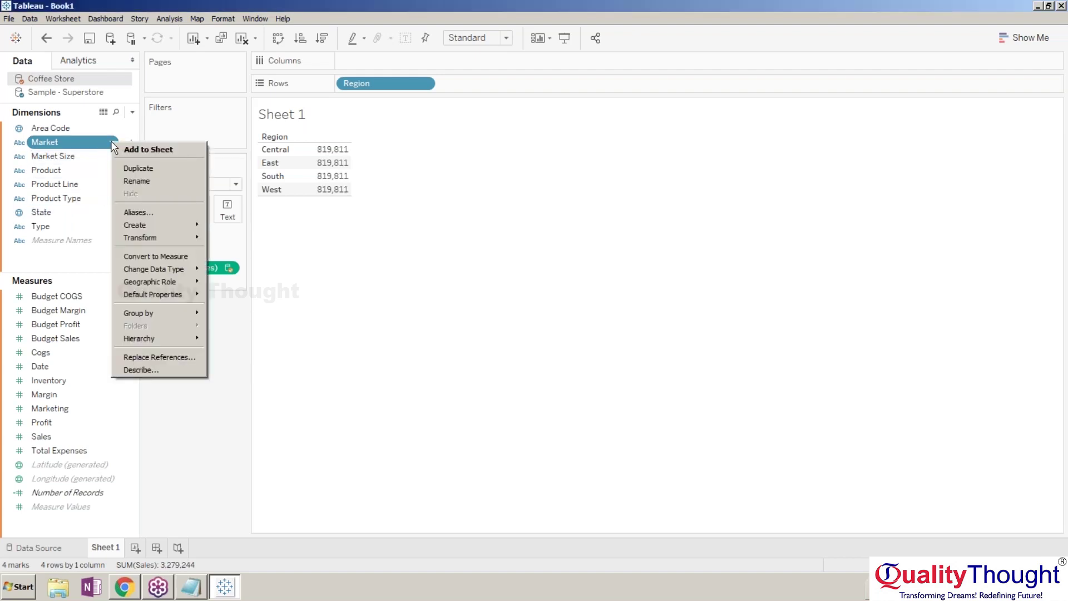
key(Escape)
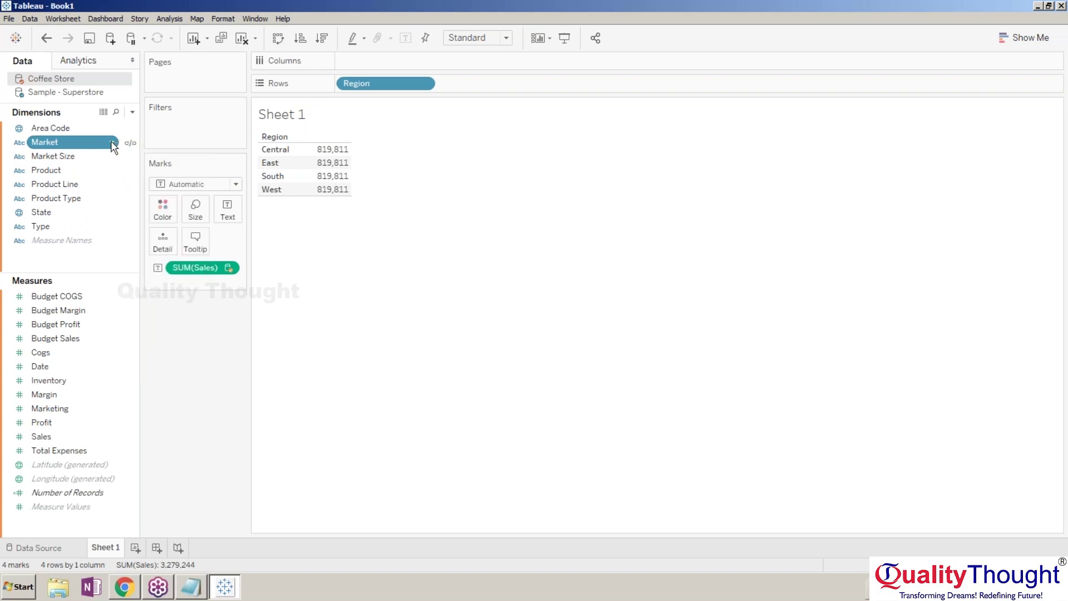
right_click(113, 146)
click(139, 179)
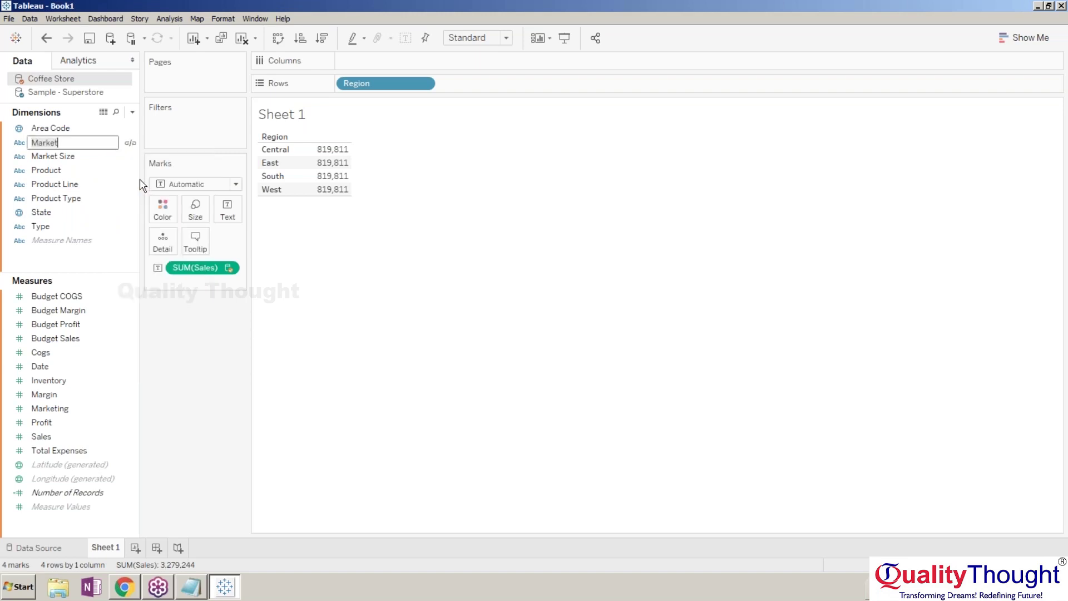
key(BackSpace)
key(BackSpace)
key(BackSpace)
key(BackSpace)
key(BackSpace)
key(BackSpace)
text(Region)
key(Return)
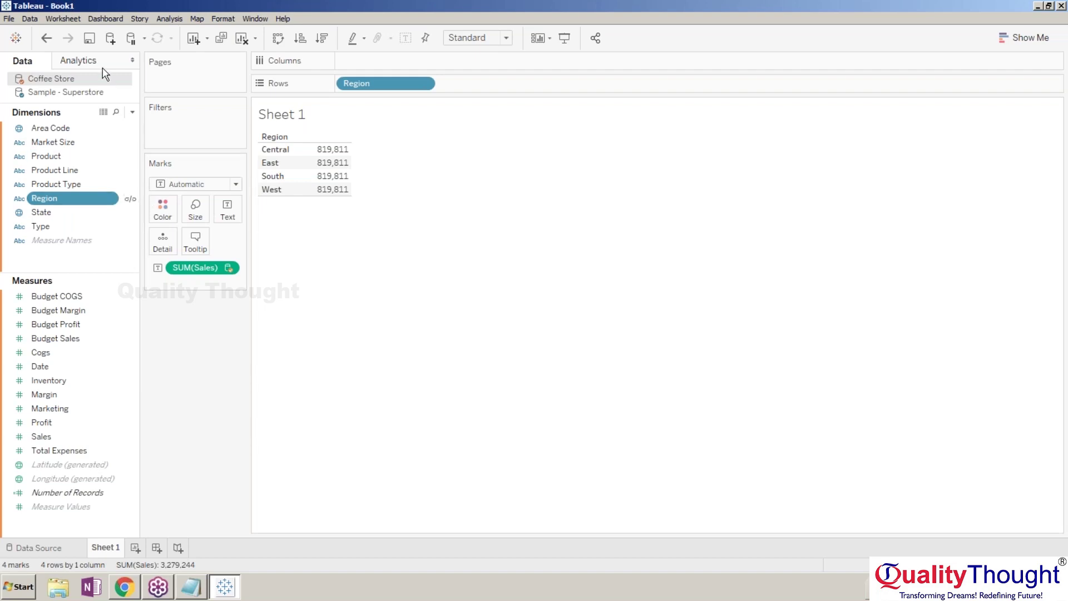
Set relationships to Automatic and activate the Region link, splitting Sales into 265,045, 178,576, 103,926, 272,264.
click(30, 18)
click(66, 90)
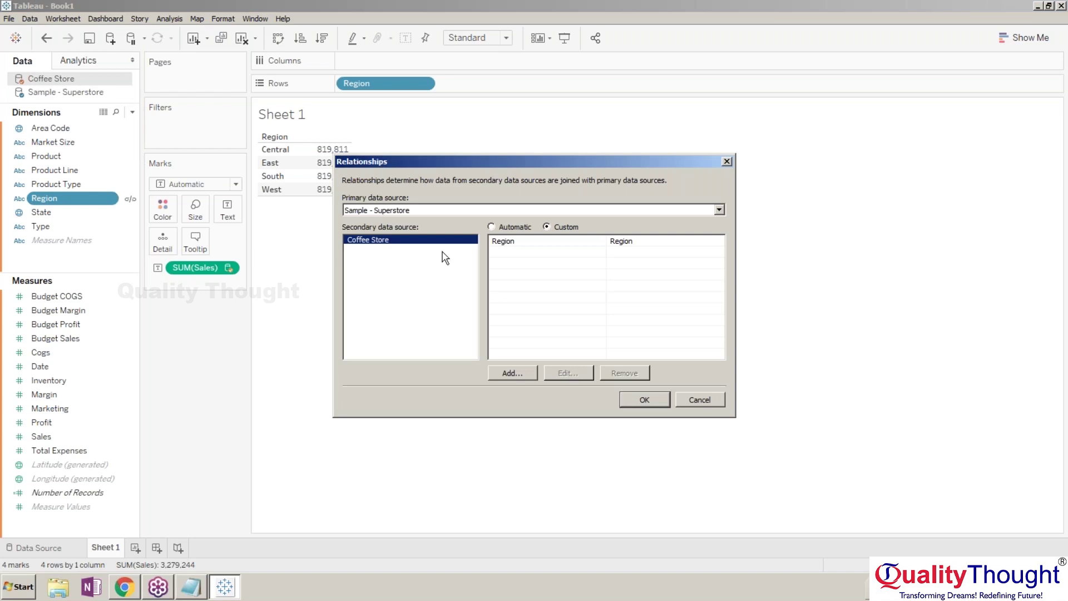
click(491, 227)
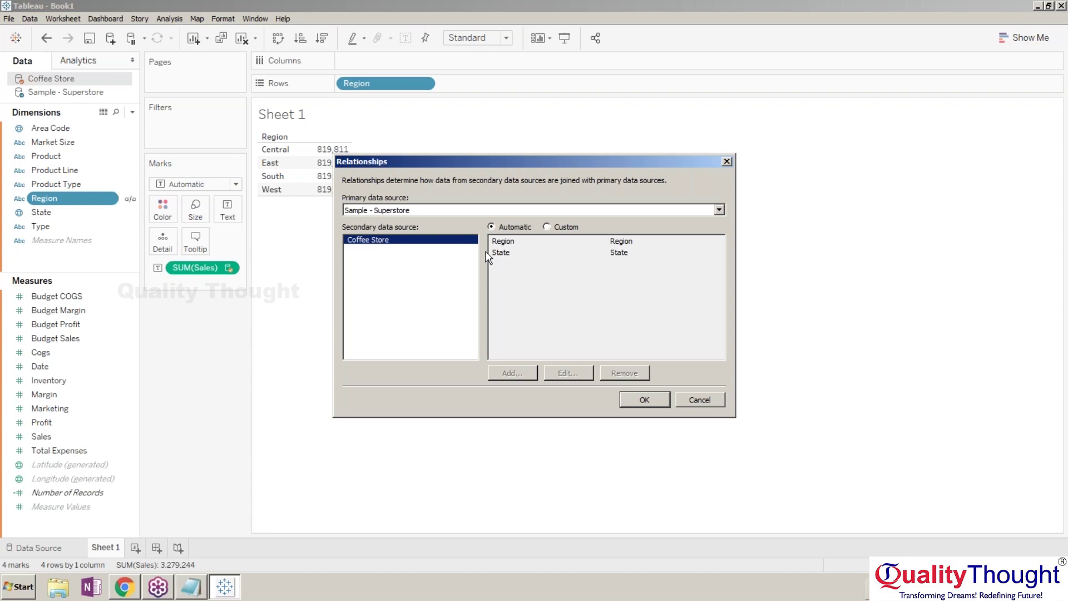
click(644, 399)
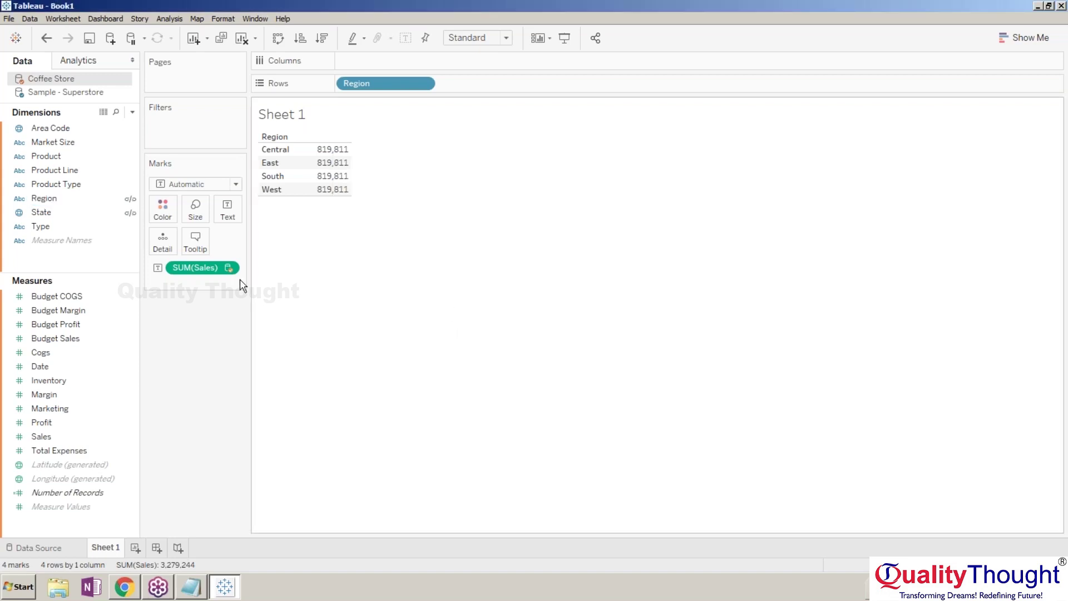
click(130, 200)
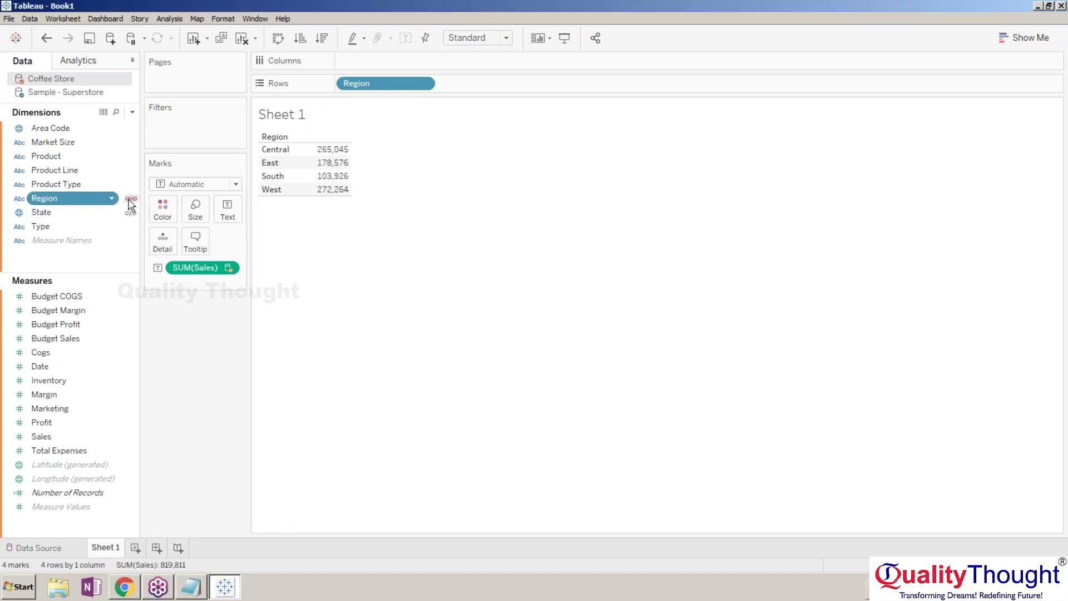
click(130, 200)
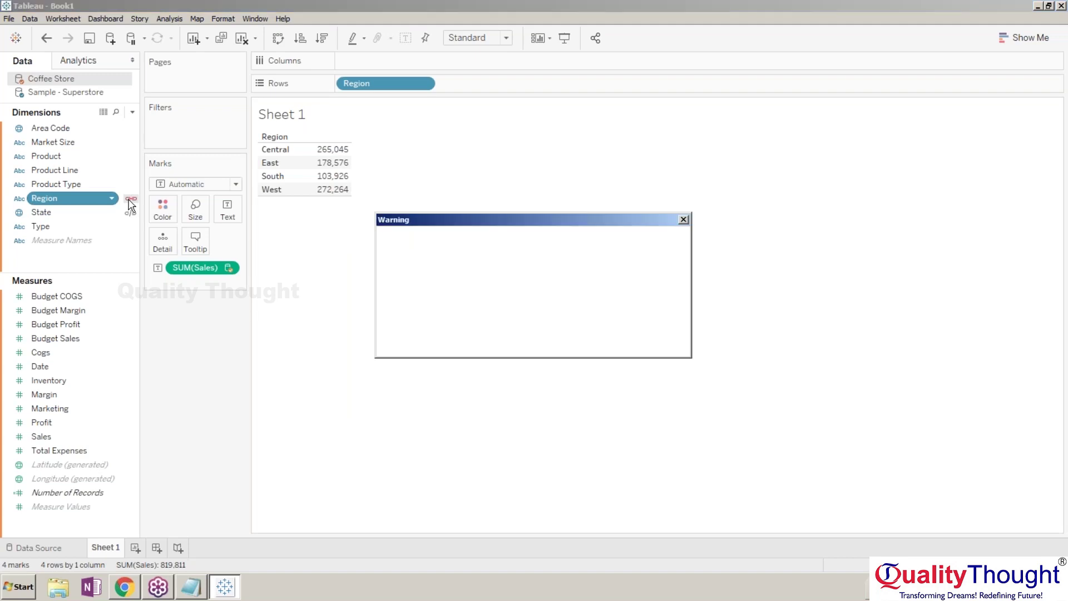
click(131, 199)
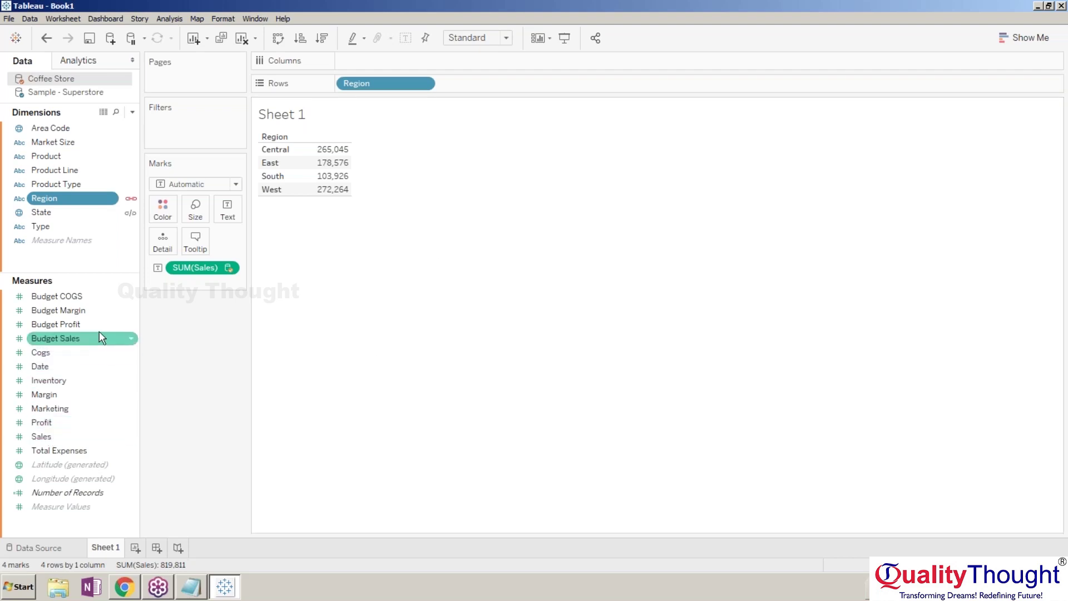
Put Superstore Sales in the region table, then add Coffee Store Sales as a second column.
click(112, 95)
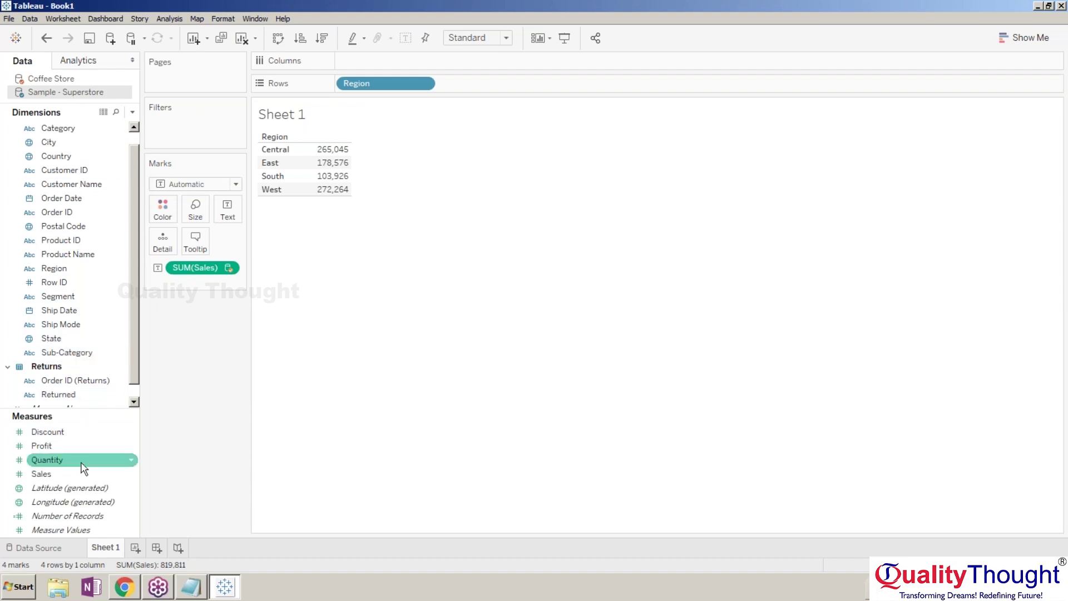
drag(79, 469, 200, 267)
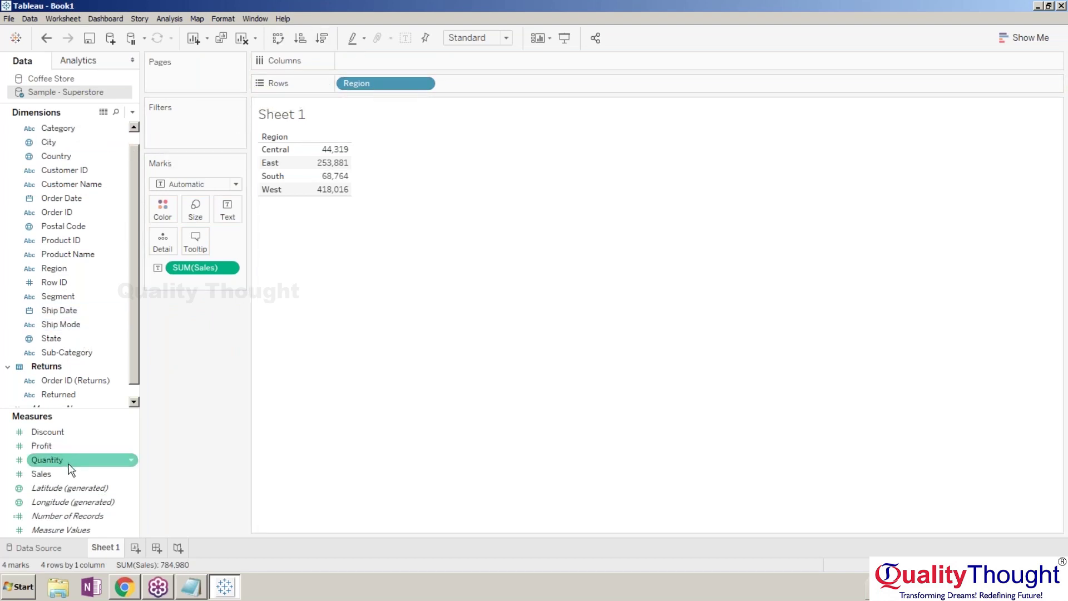
click(62, 81)
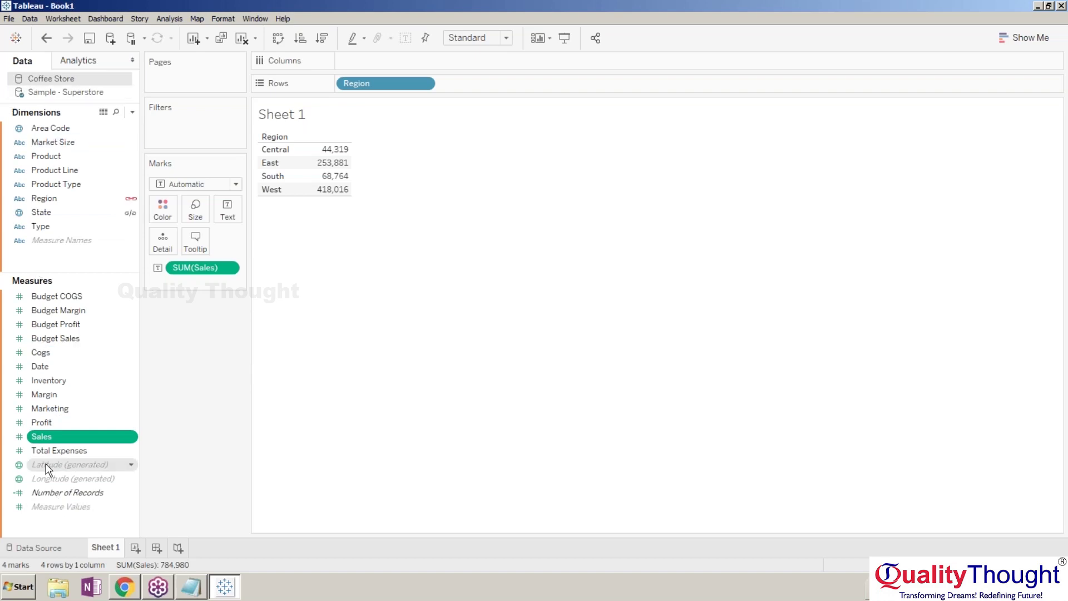
drag(51, 439, 325, 163)
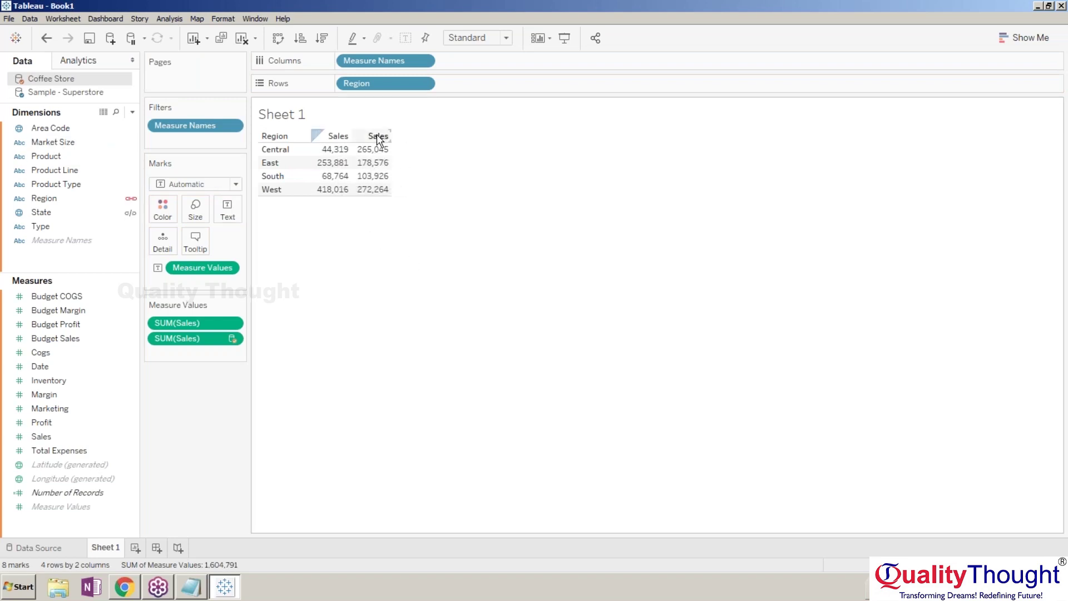
Drag off the extra Sales column so only one Sales measure remains.
drag(377, 138, 358, 160)
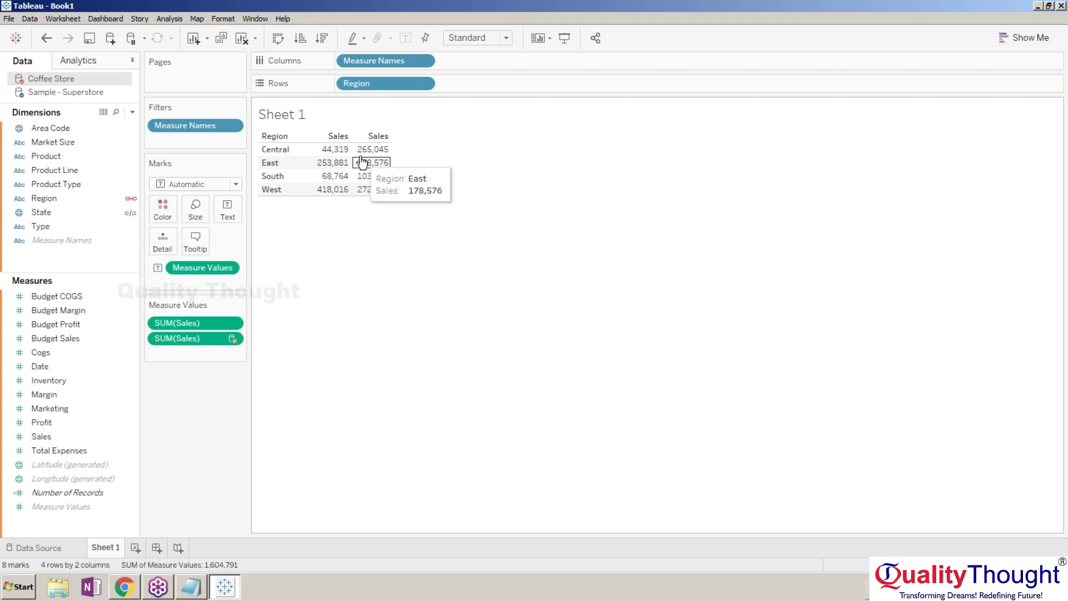
drag(196, 339, 197, 320)
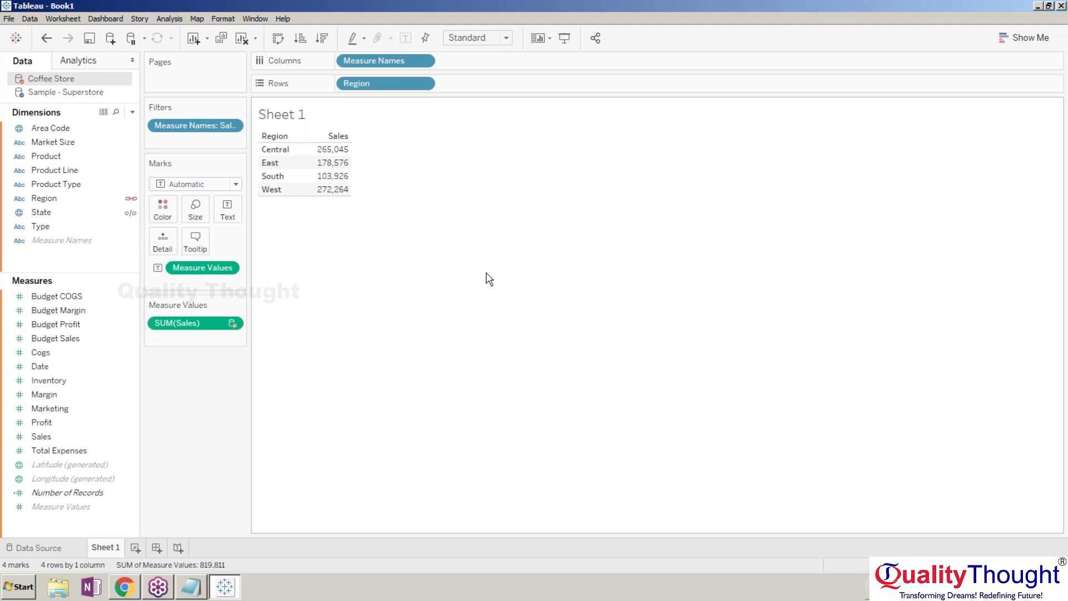
click(214, 127)
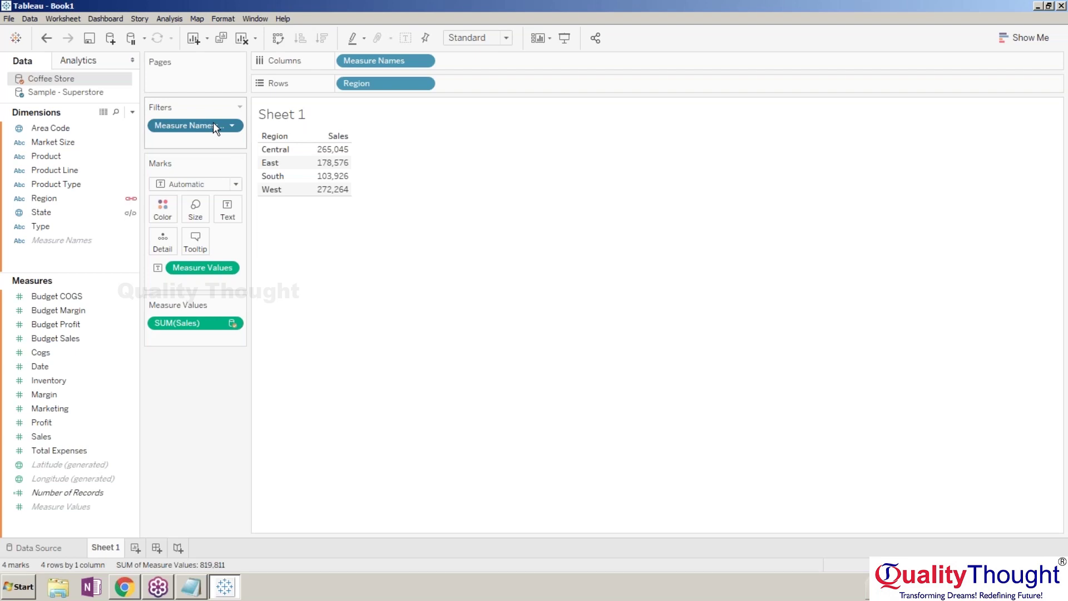
key(Delete)
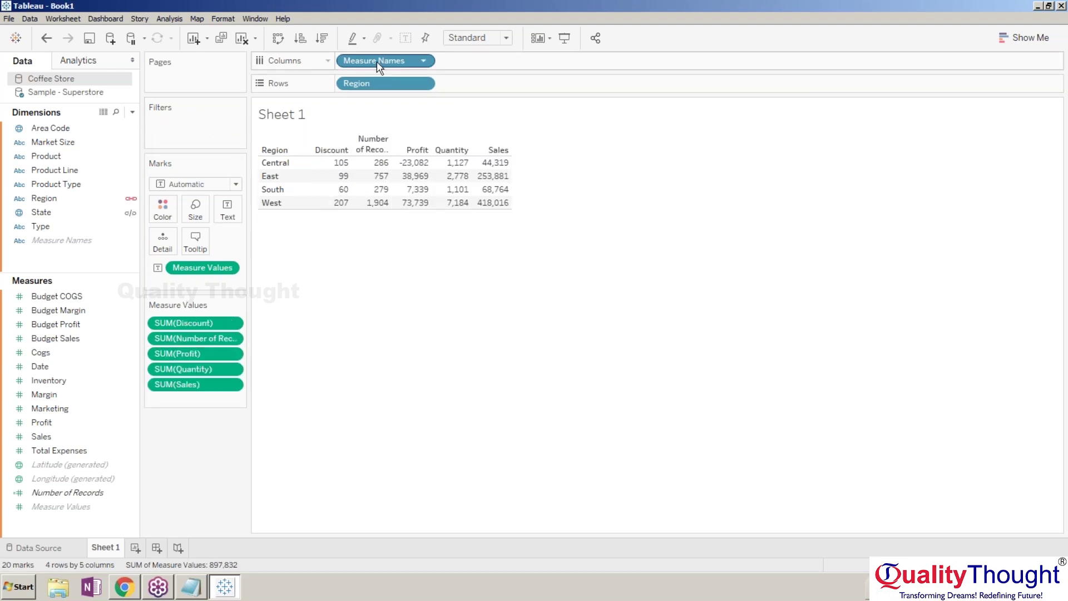
key(ctrl+z)
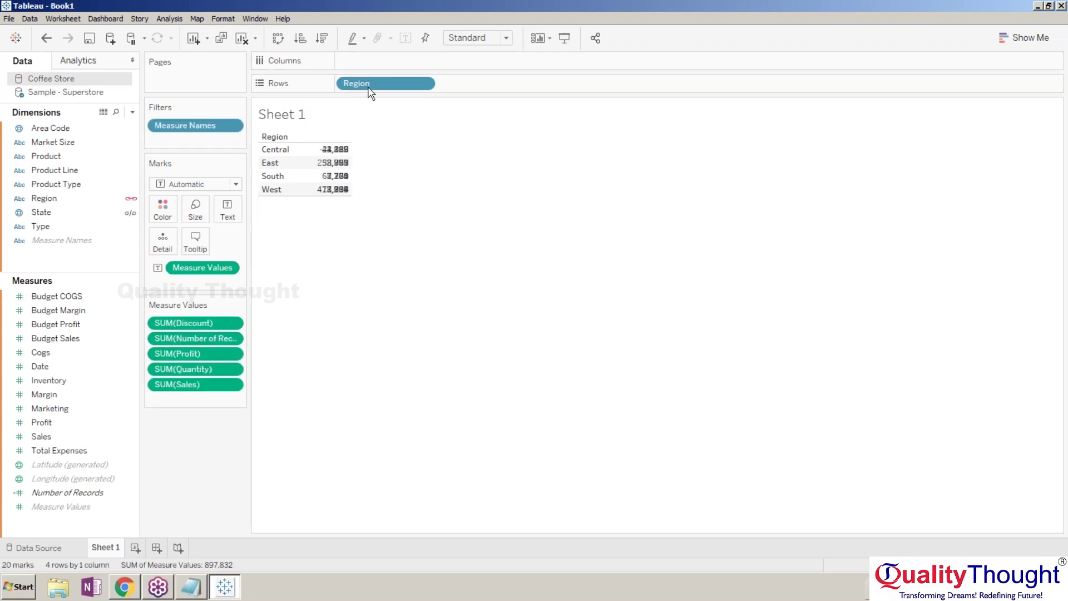
Delete Region, the Measure Names filter and Measure Values to empty the sheet.
click(369, 83)
key(Delete)
click(201, 126)
key(Delete)
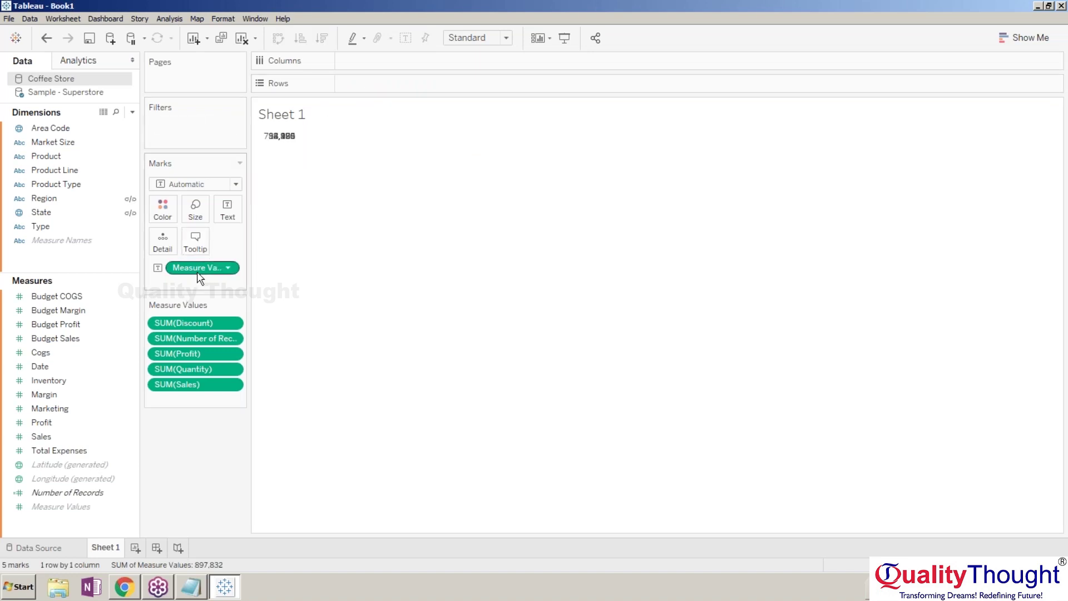
click(200, 268)
key(Delete)
click(215, 131)
key(Delete)
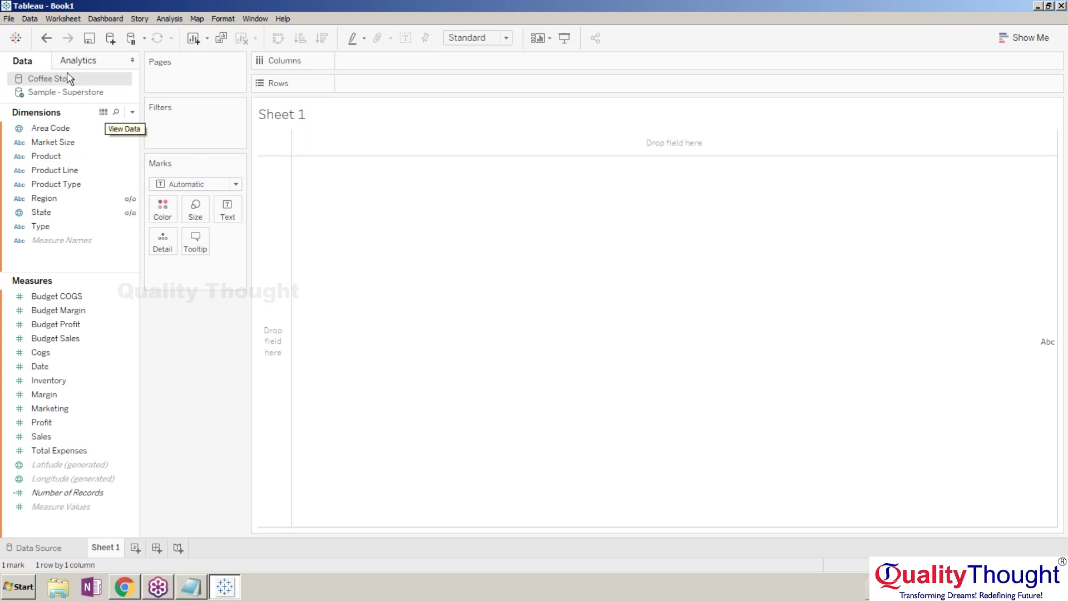
Return to the start page and begin an Oracle connection prefilled with service XE, port 1521.
click(17, 38)
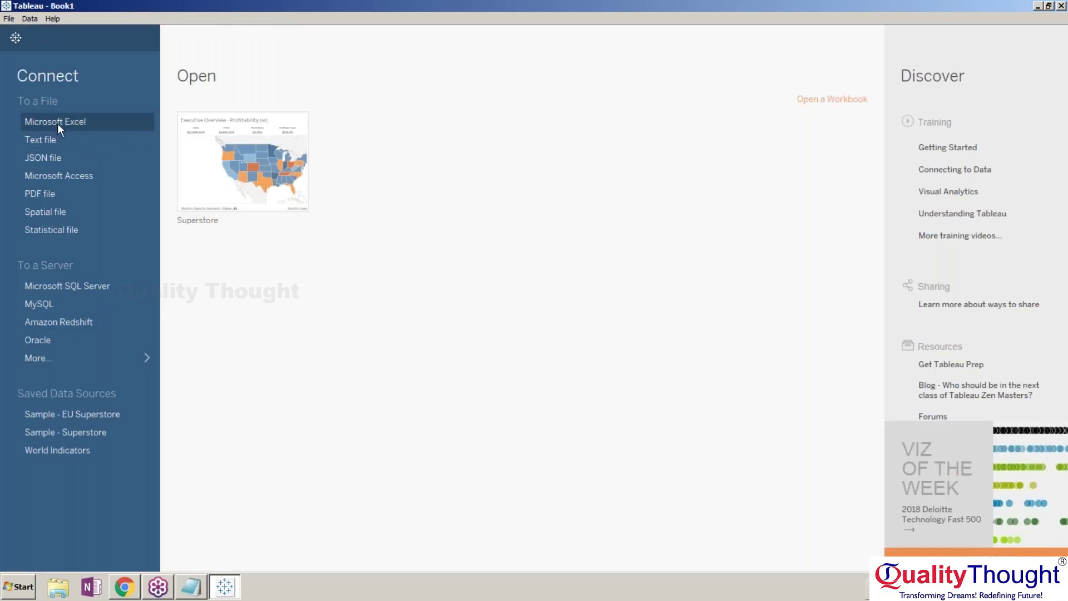
click(105, 340)
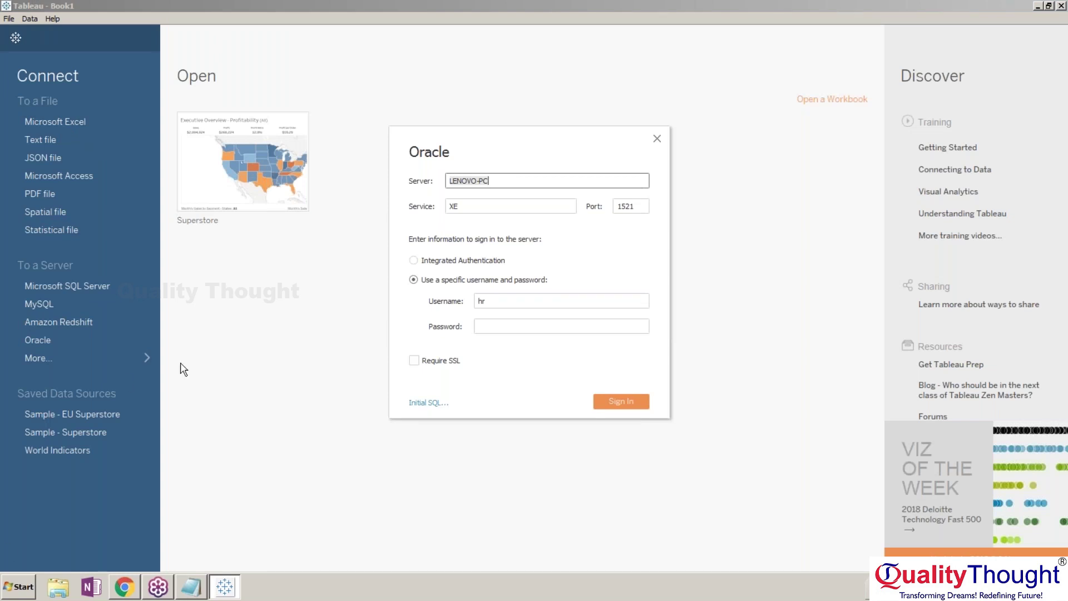
key(super)
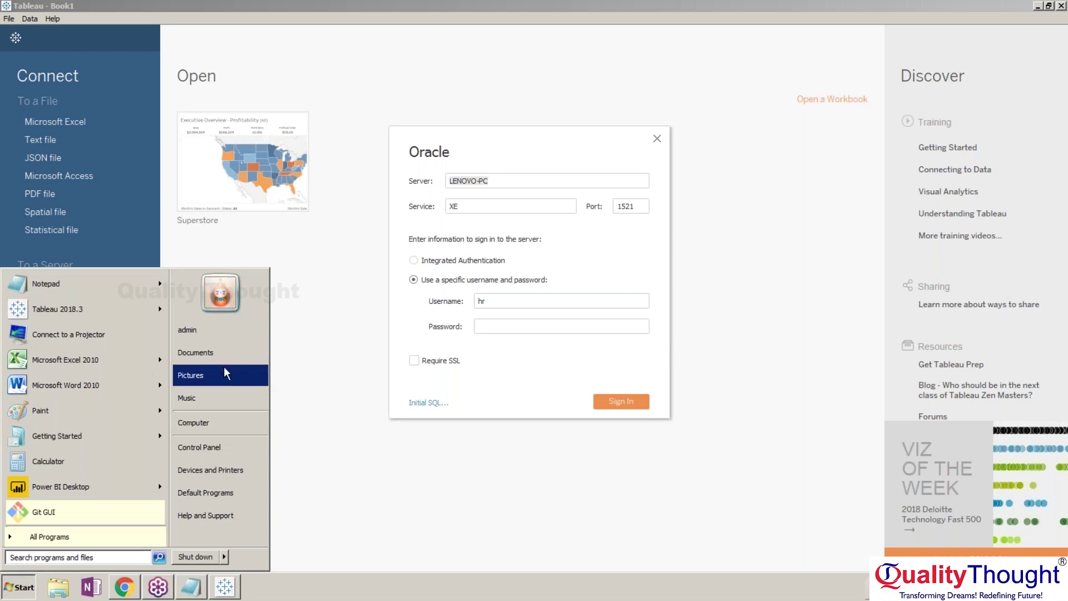
Look up the computer name LENOVO-PC in System properties, then return to the Oracle Service field.
right_click(227, 416)
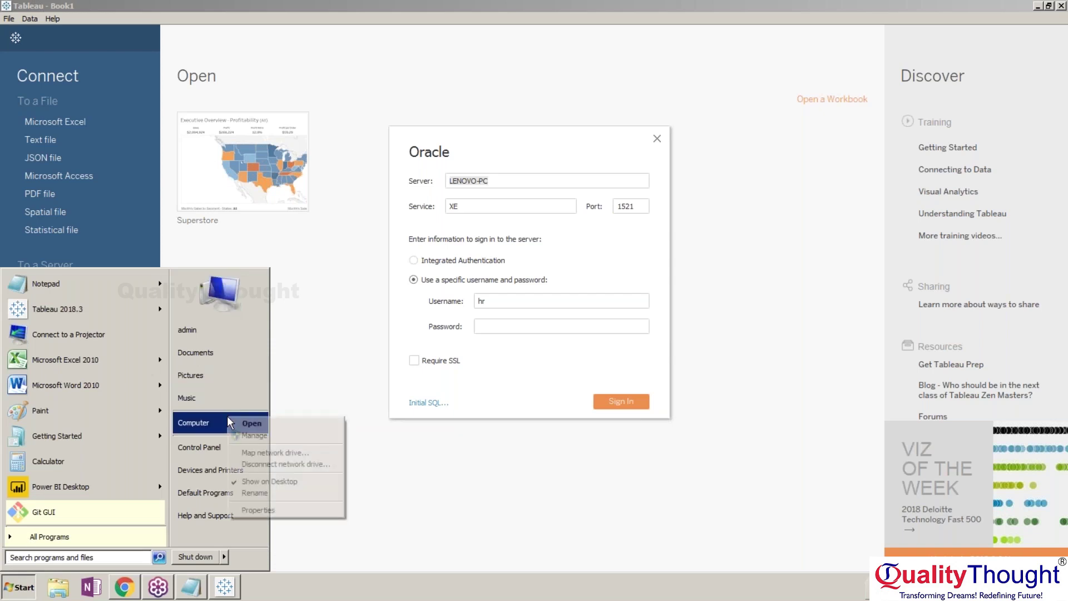
click(310, 513)
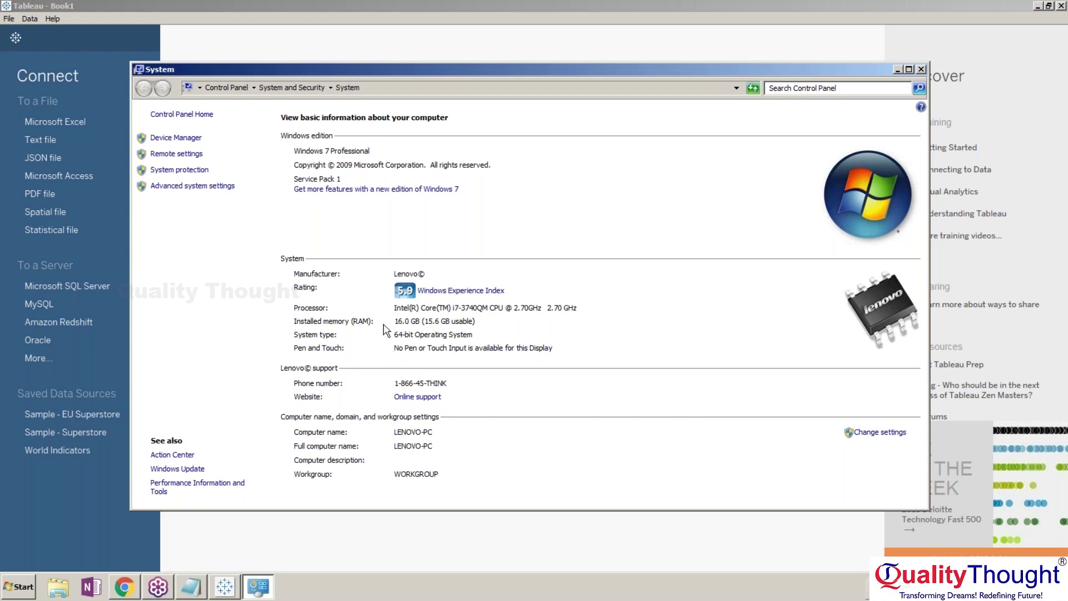
drag(595, 71, 379, 85)
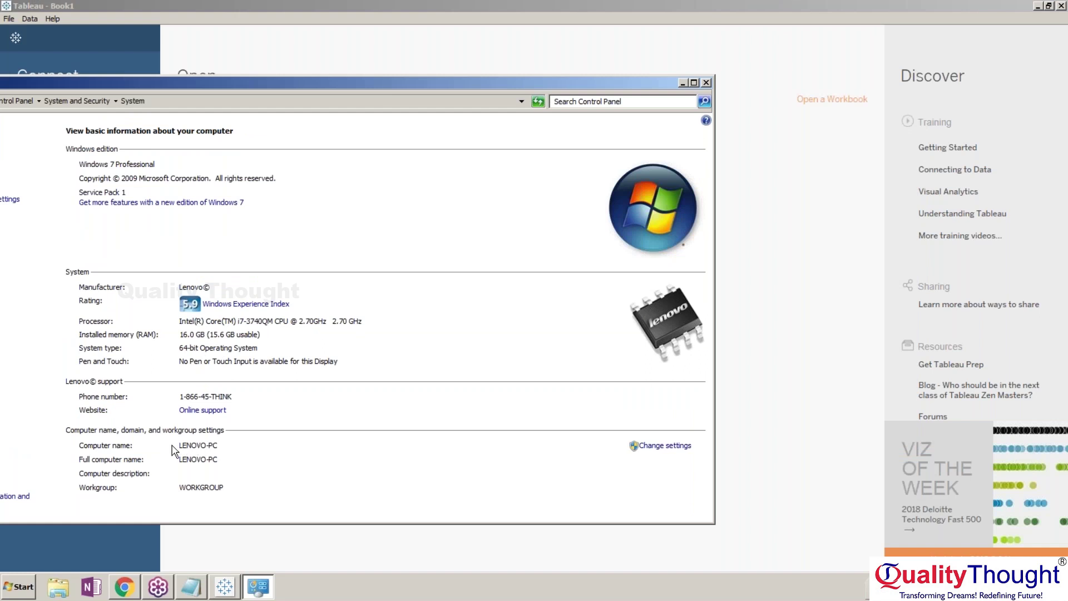
click(706, 83)
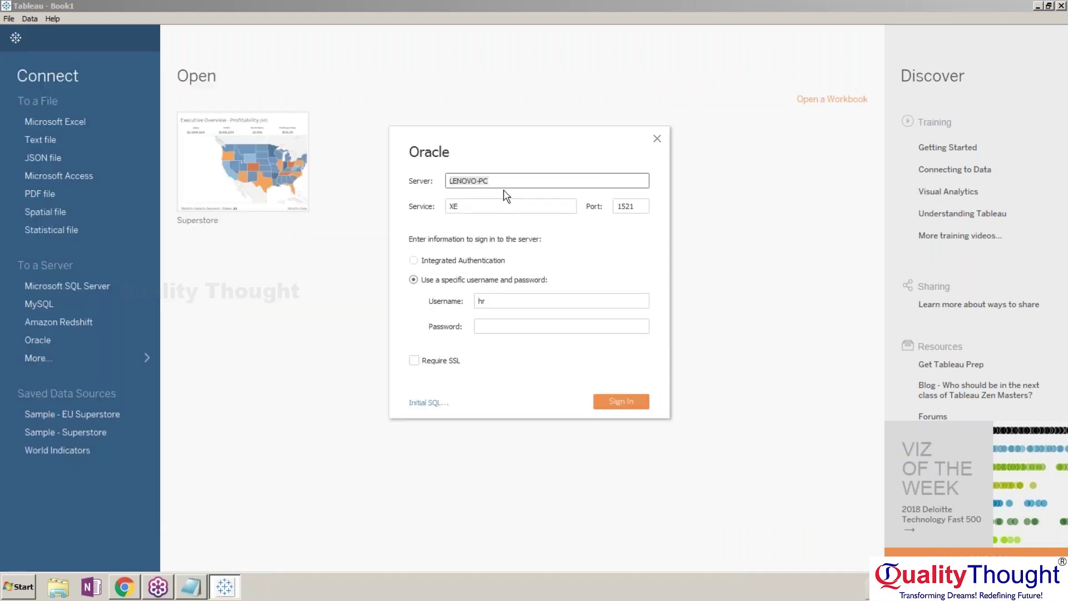
click(492, 206)
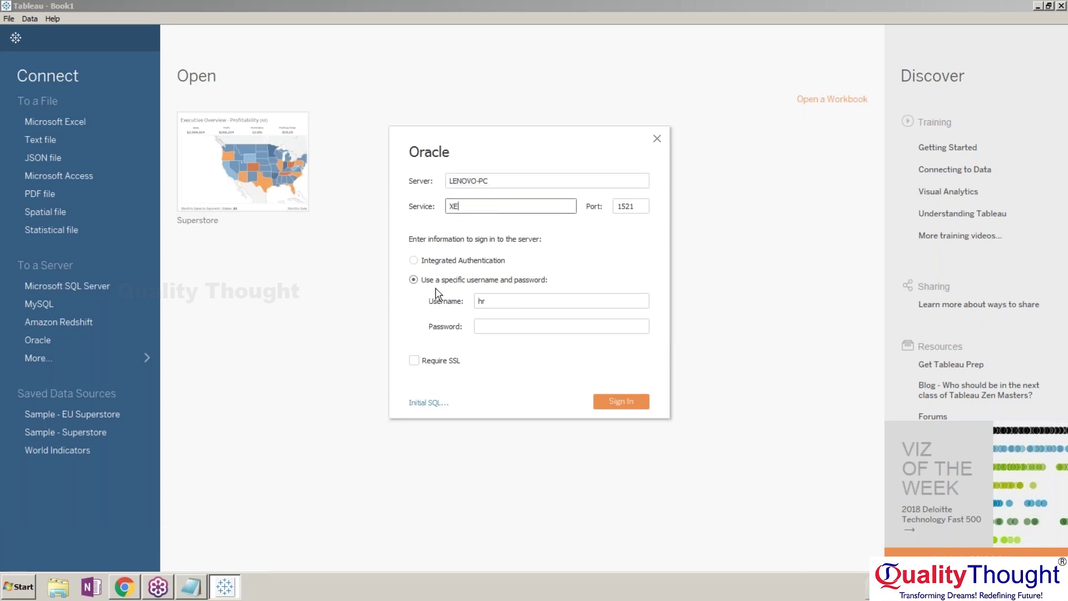
Enter the HR account password and sign in to the Oracle server LENOVO-PC.
click(506, 328)
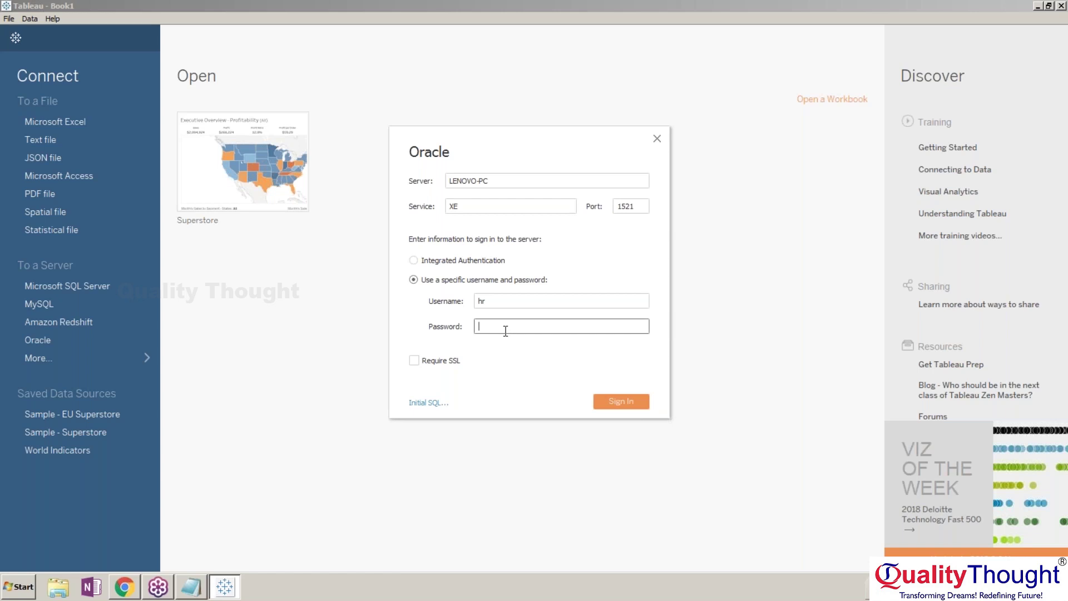
text(hr)
click(611, 408)
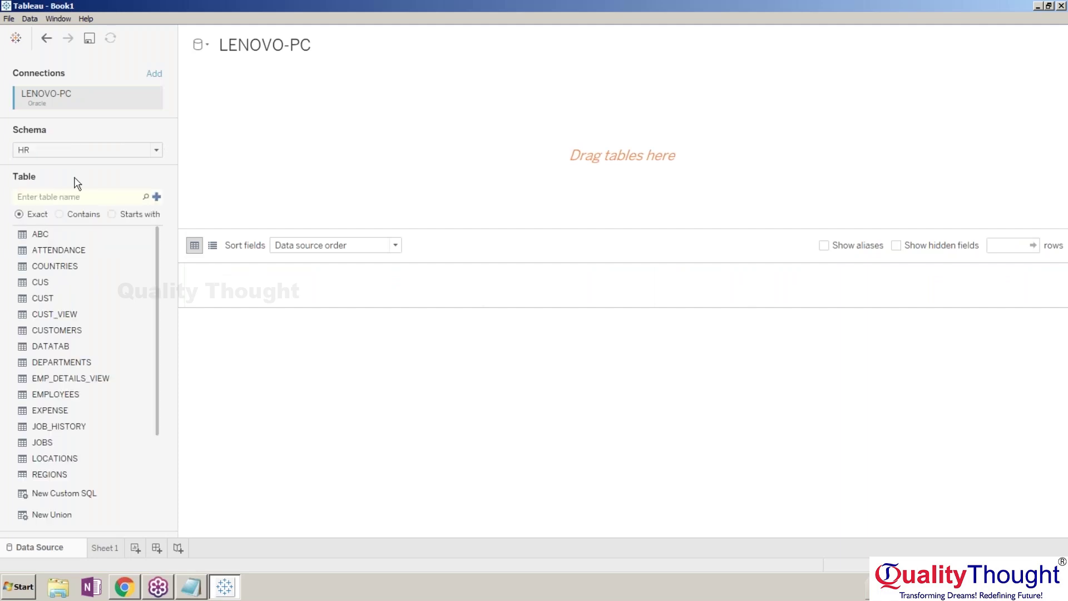
Add the CUSTOMERS and DEPARTMENTS tables to the data source canvas.
drag(96, 339, 290, 173)
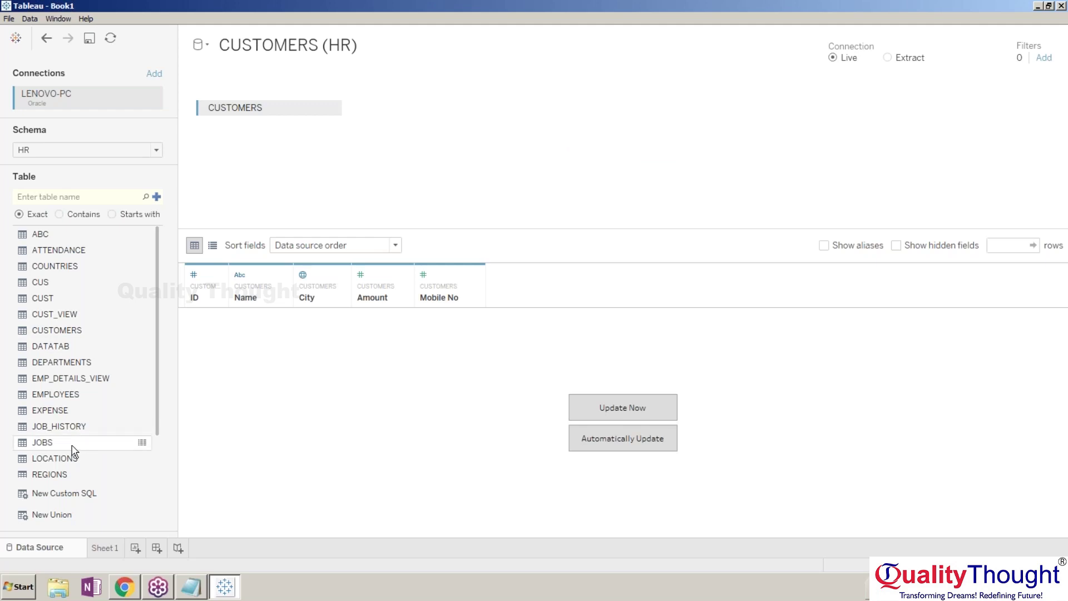
click(74, 461)
drag(74, 462, 97, 463)
drag(94, 363, 440, 97)
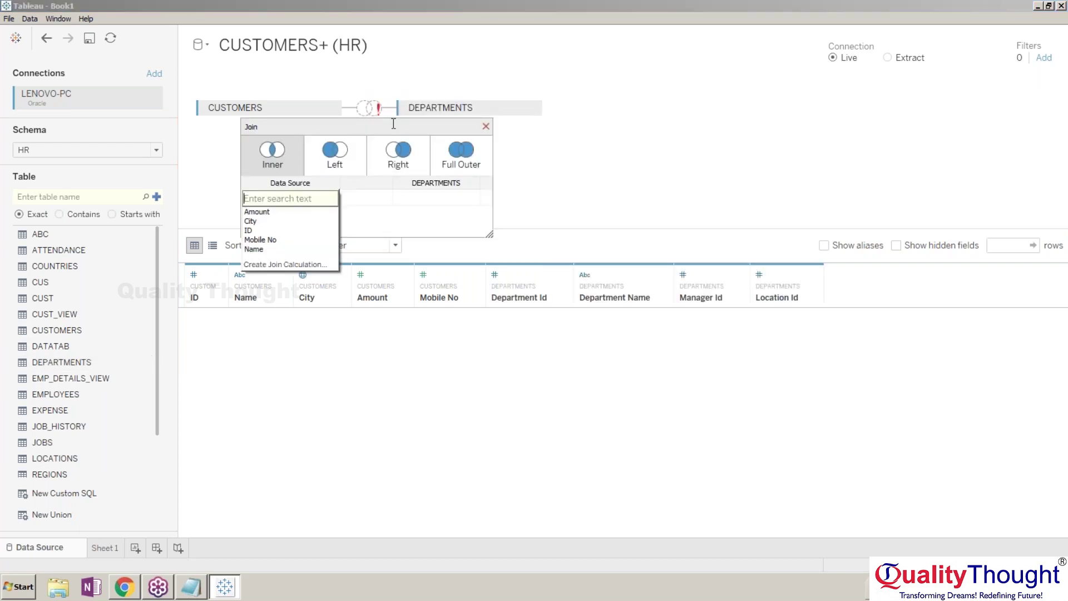
click(485, 126)
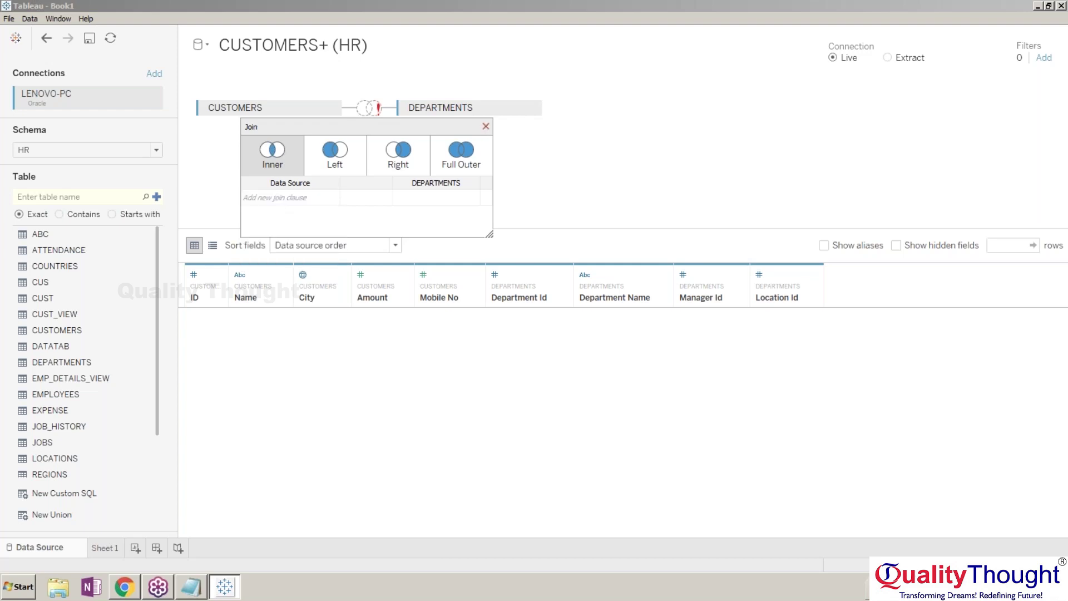
click(485, 126)
Remove the DEPARTMENTS and CUSTOMERS tables so the canvas is empty.
click(531, 108)
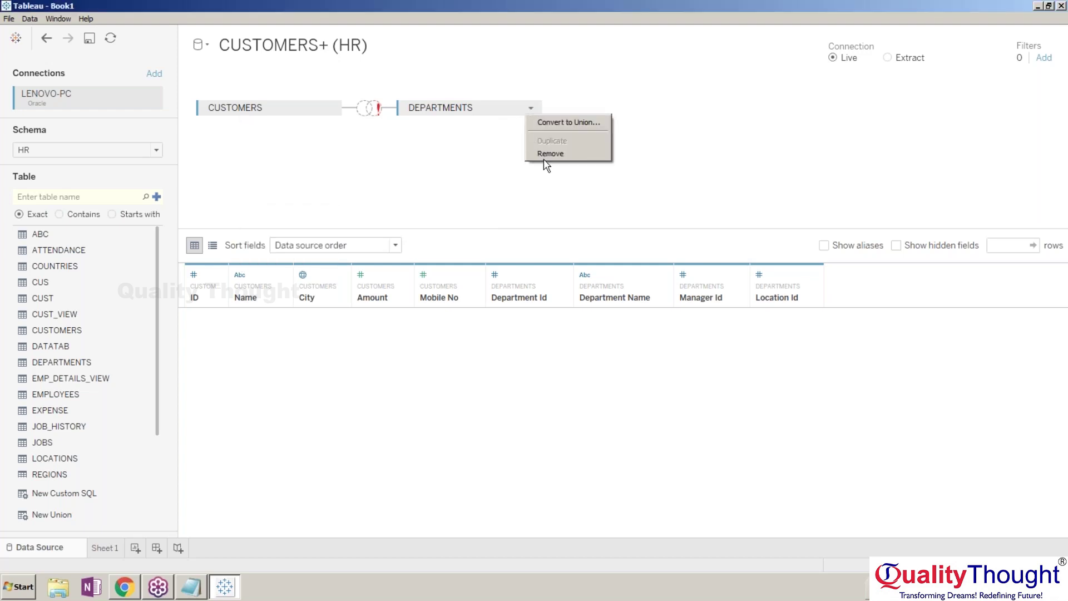
click(542, 158)
click(332, 108)
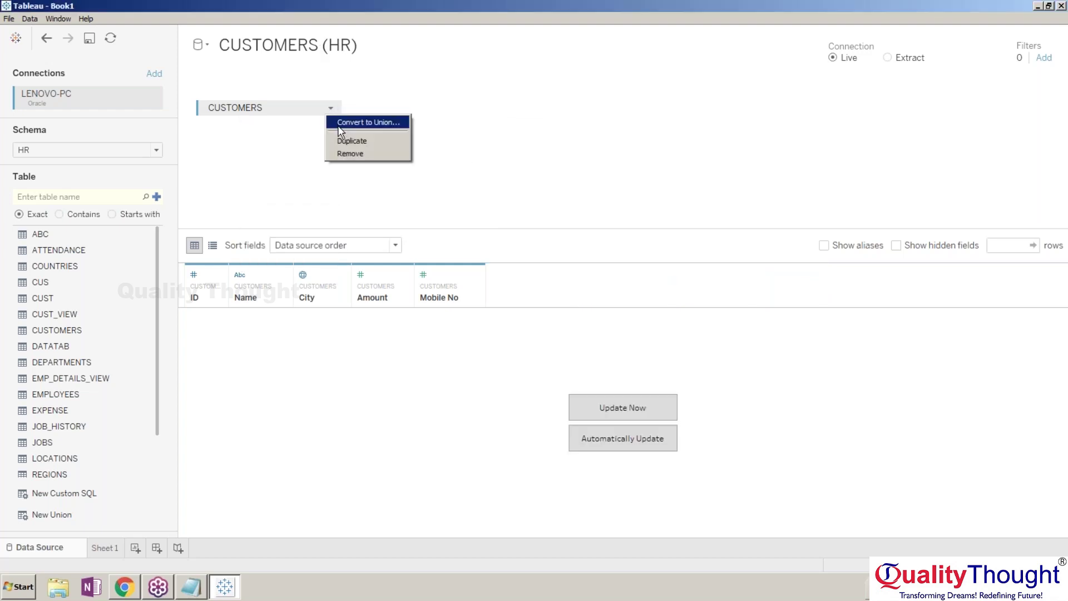
click(345, 153)
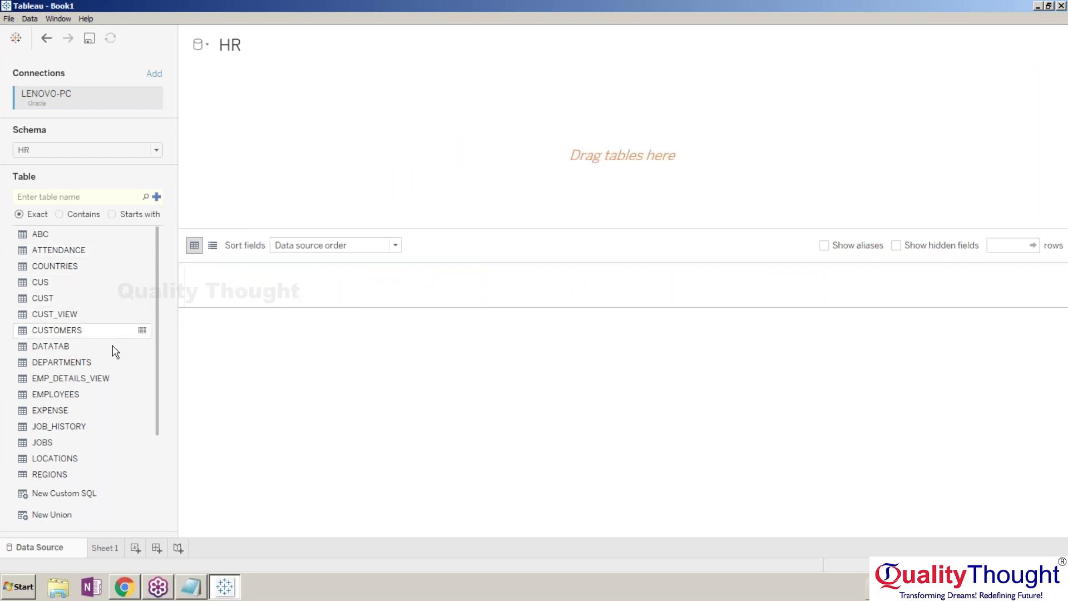
Join EMPLOYEES with DEPARTMENTS and LOCATIONS, auto-update the preview rows, and go to Sheet 1.
drag(92, 395, 260, 200)
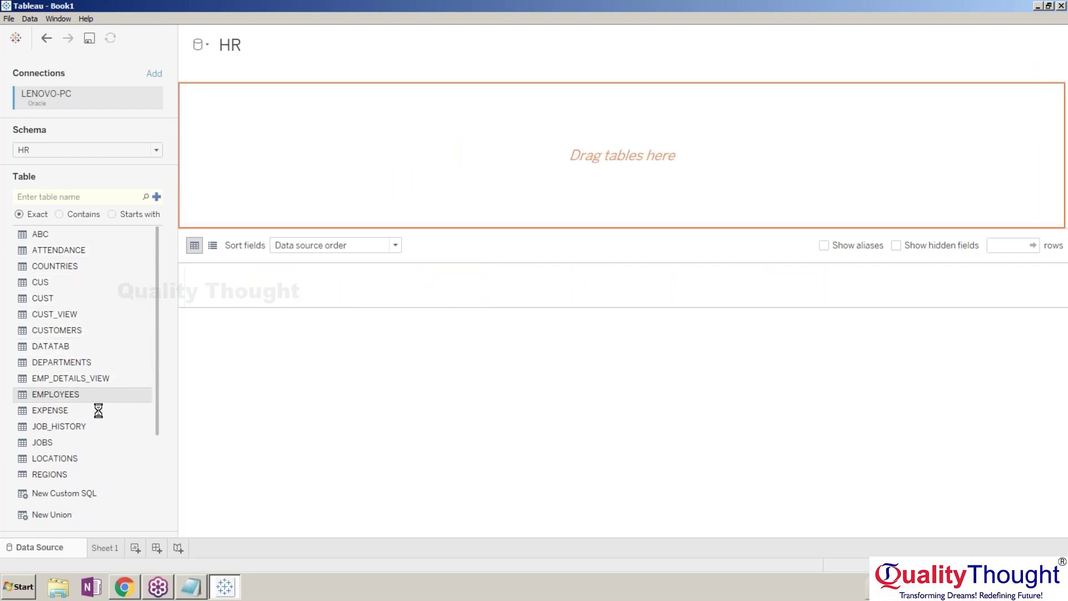
drag(72, 363, 384, 190)
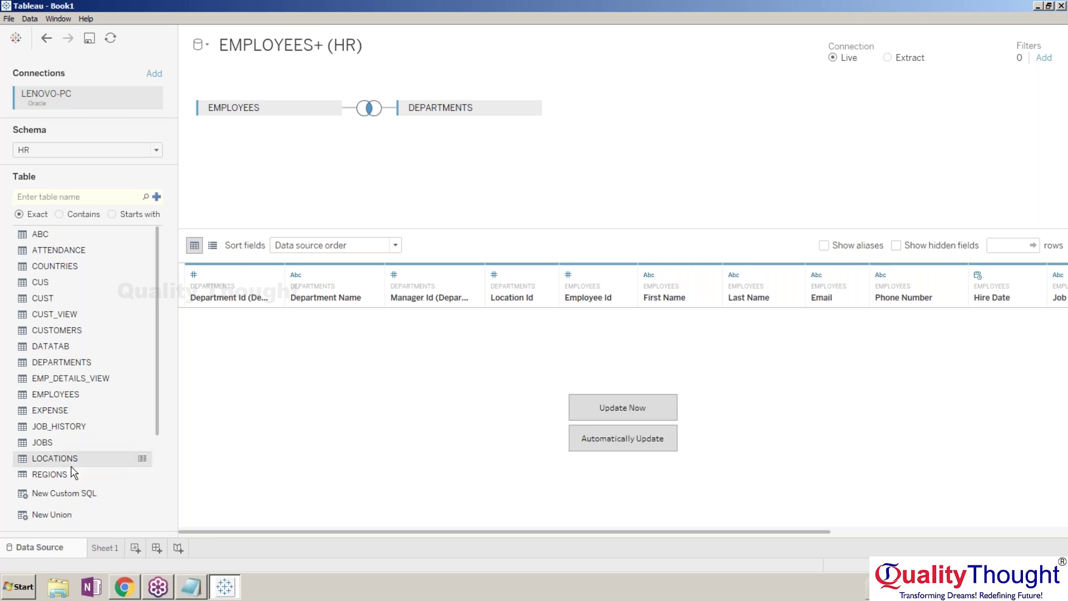
drag(77, 465, 635, 111)
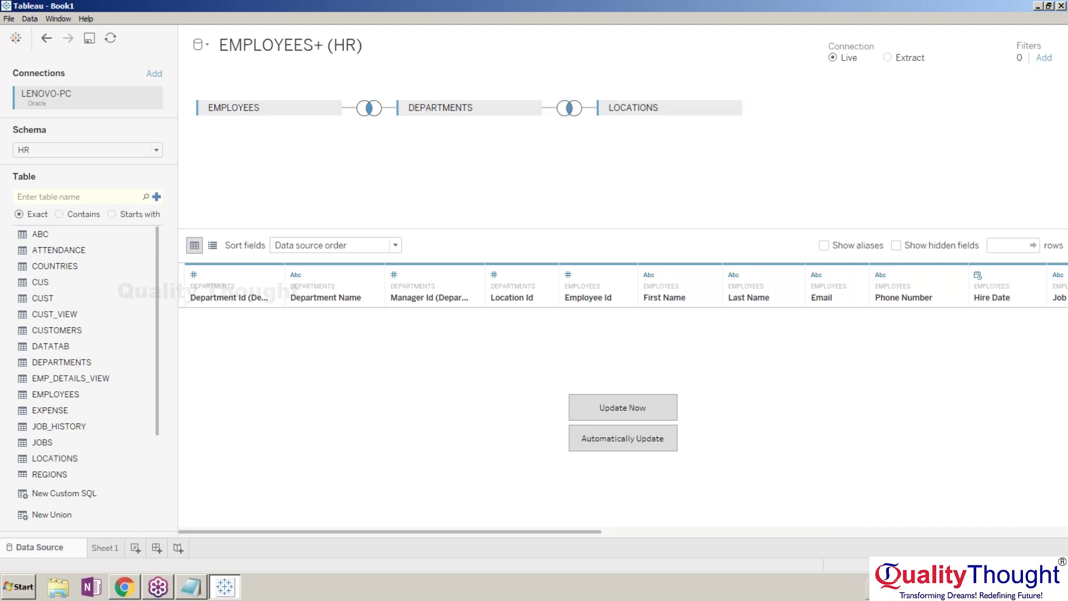
click(641, 452)
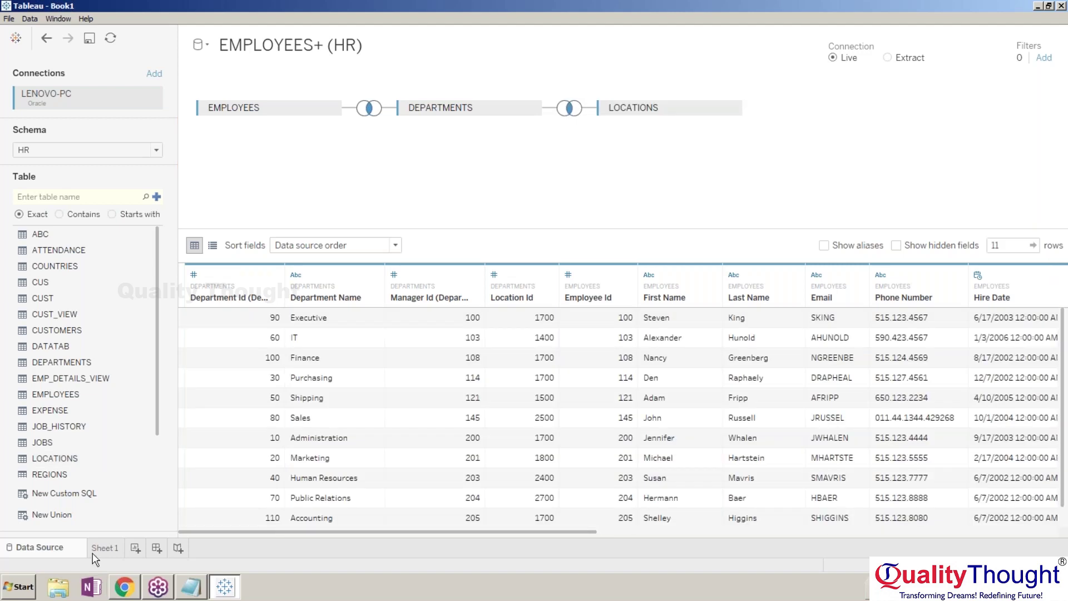
click(104, 548)
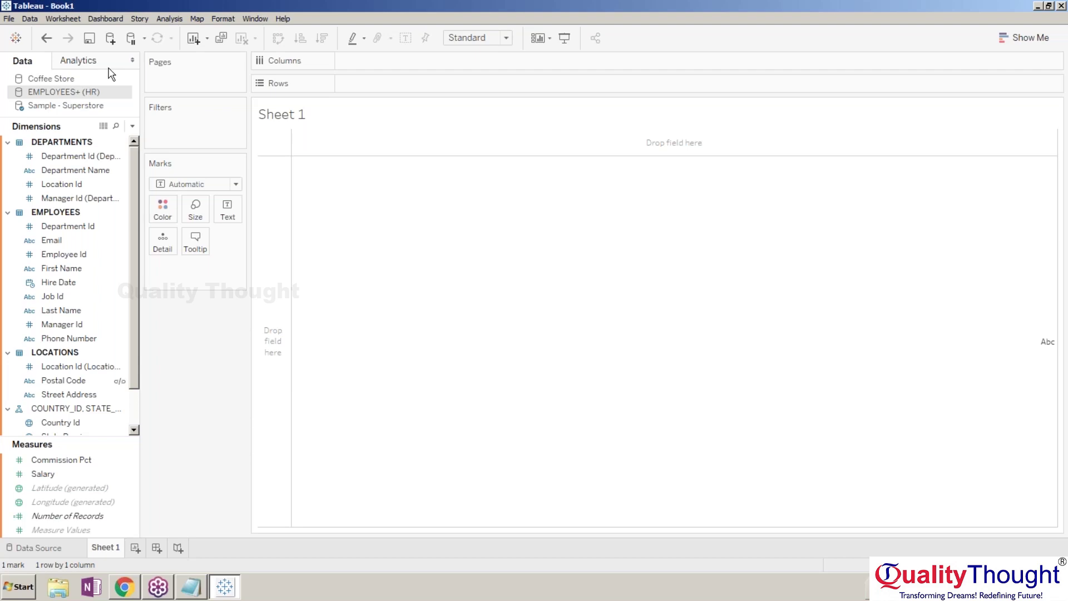
Switch the worksheet to the Sample - Superstore data source.
click(455, 255)
click(281, 155)
drag(109, 377, 205, 76)
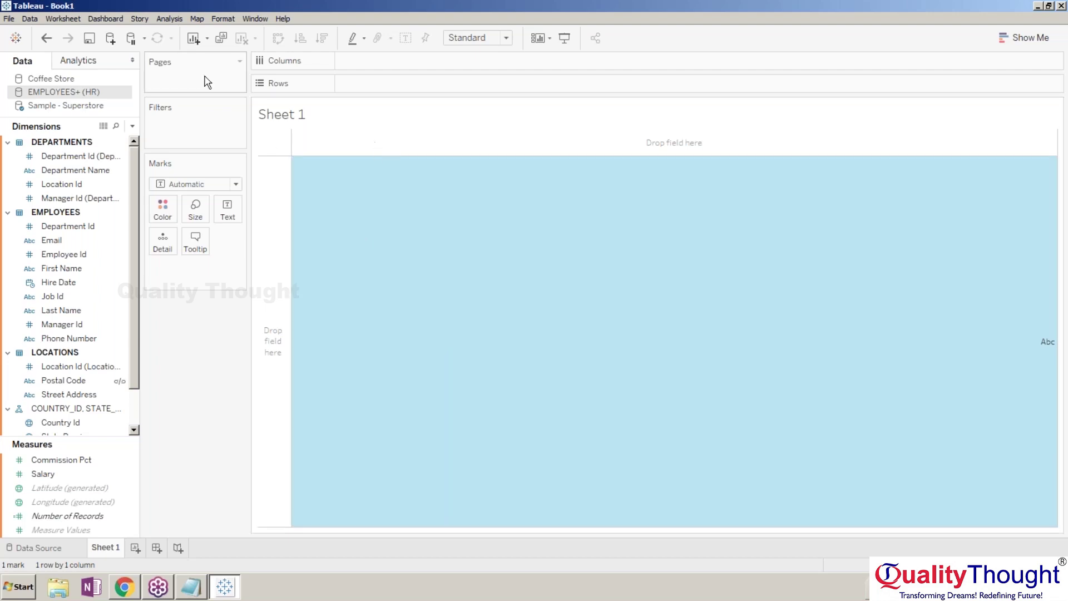
click(95, 106)
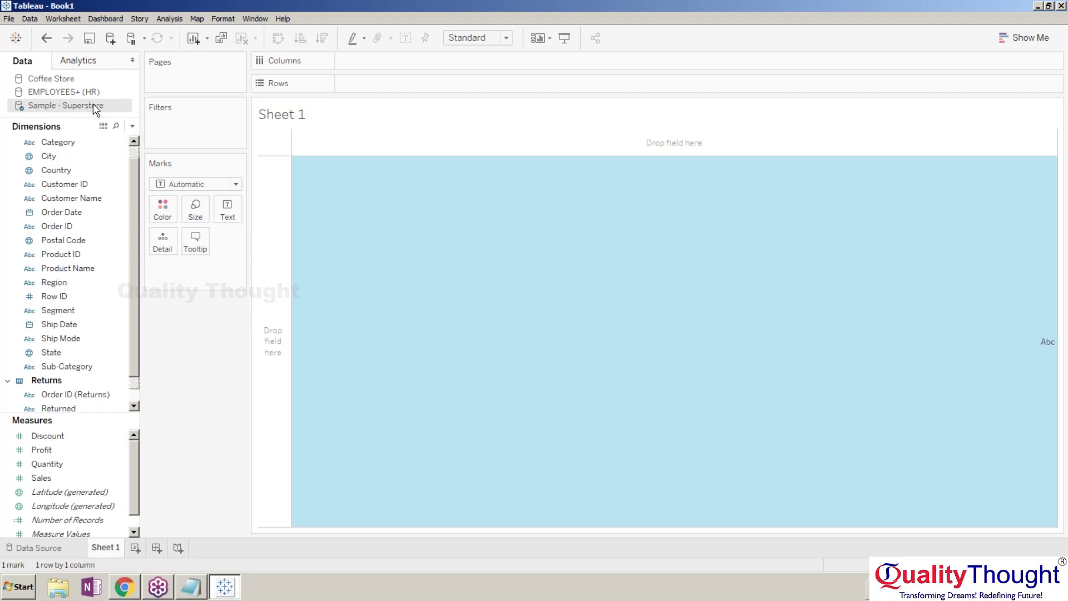
Put Sub-Category on Rows and Sales on Columns to chart SUM(Sales) per sub-category.
click(78, 269)
click(84, 337)
click(79, 256)
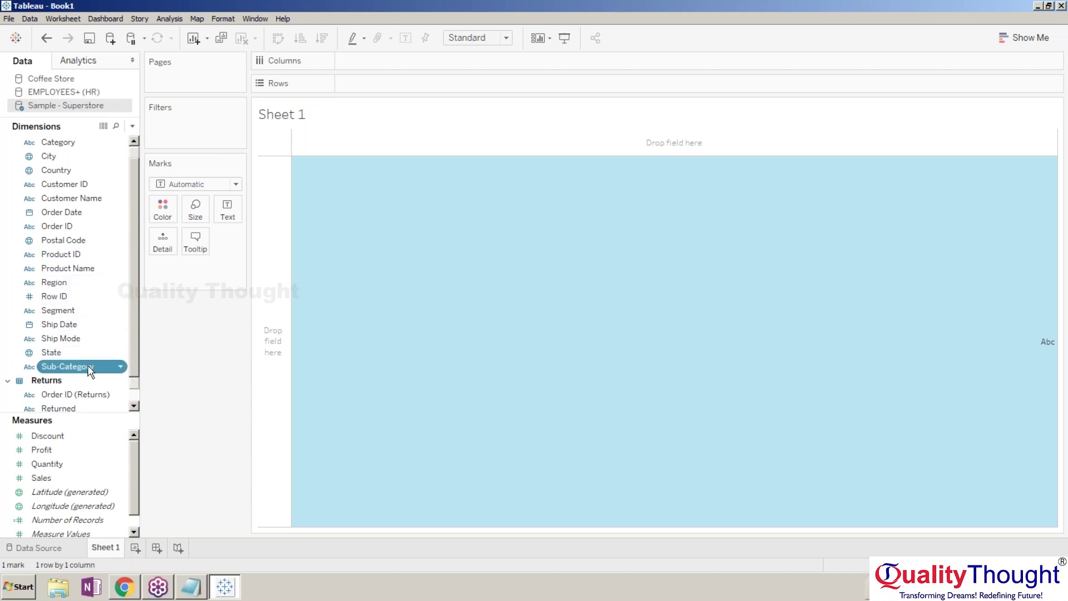
drag(89, 370, 393, 88)
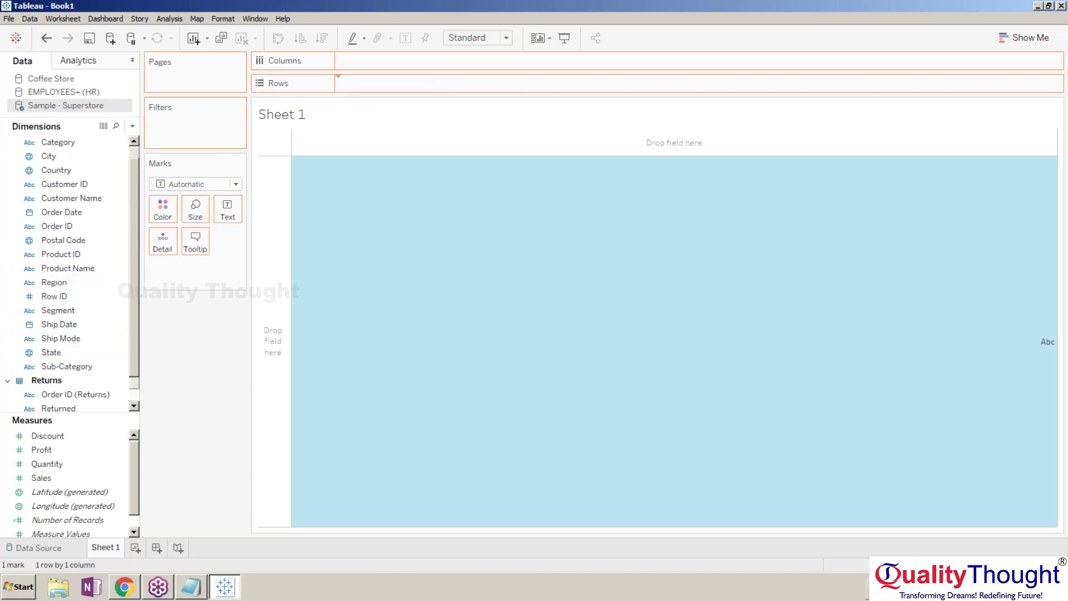
drag(41, 478, 374, 65)
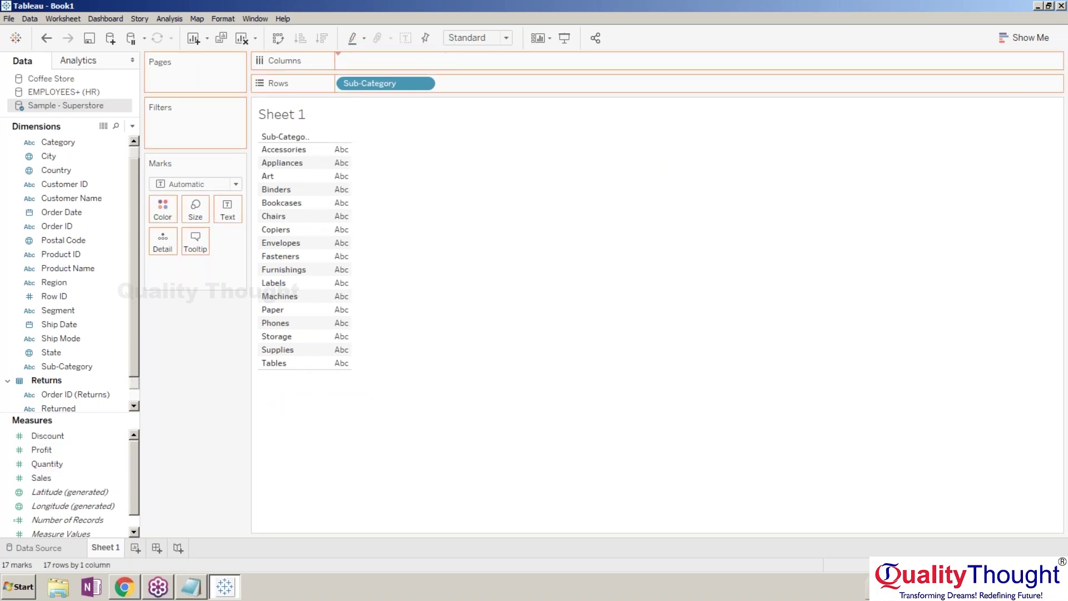
mouse_move(309, 137)
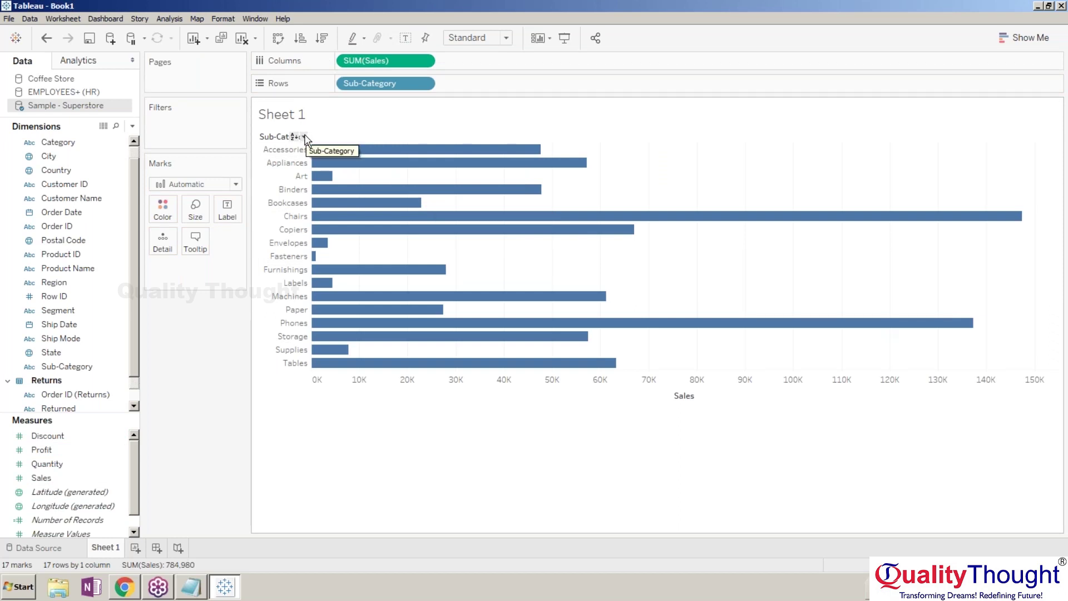
Sort the Sub-Category bars by SUM(Sales) descending, Chairs first and Fasteners last.
click(394, 402)
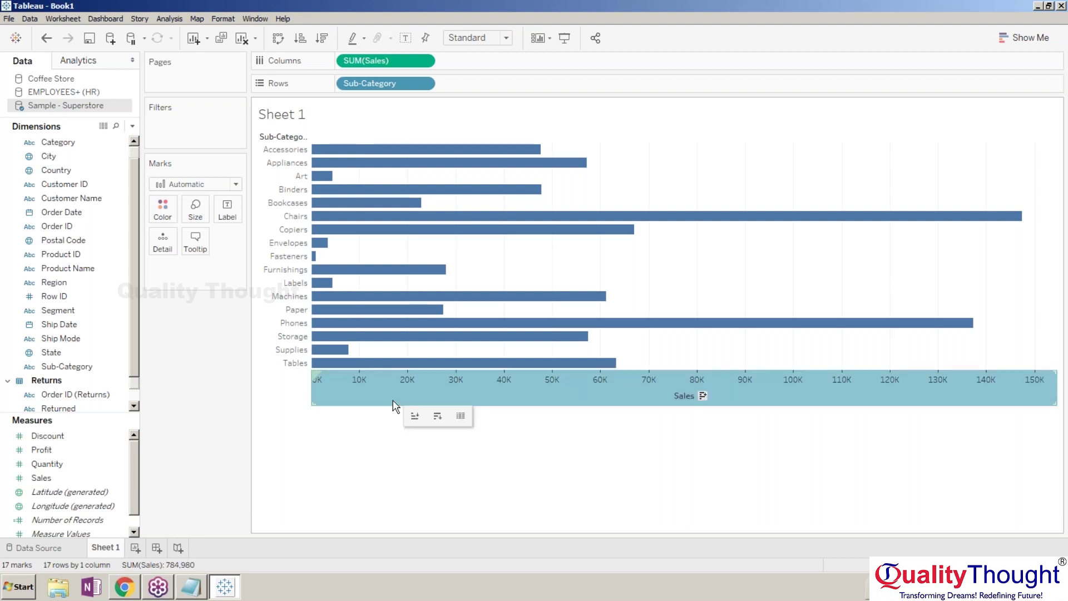
click(421, 473)
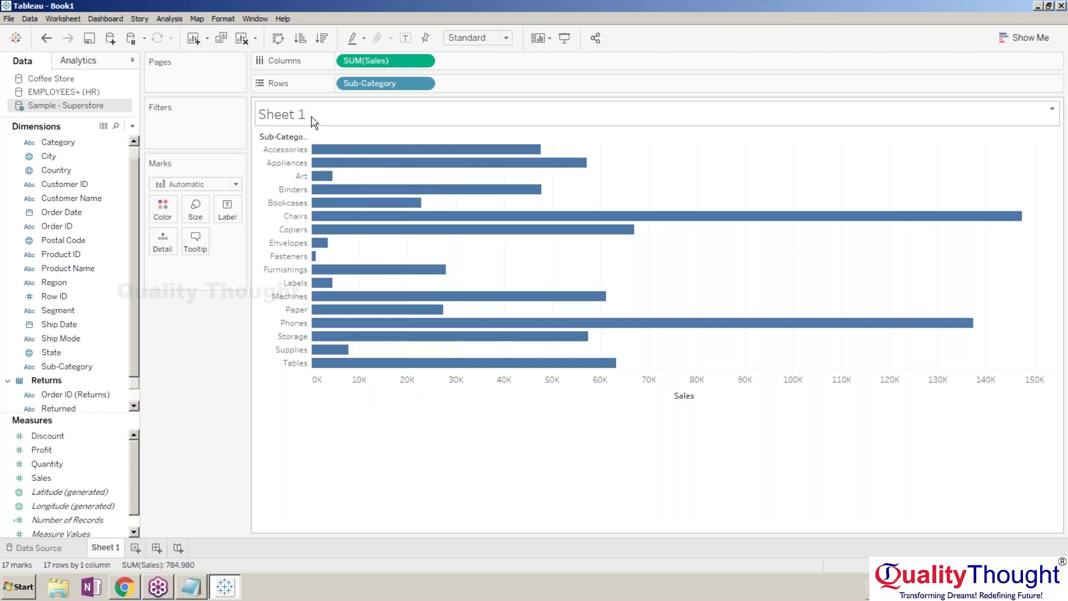
click(424, 83)
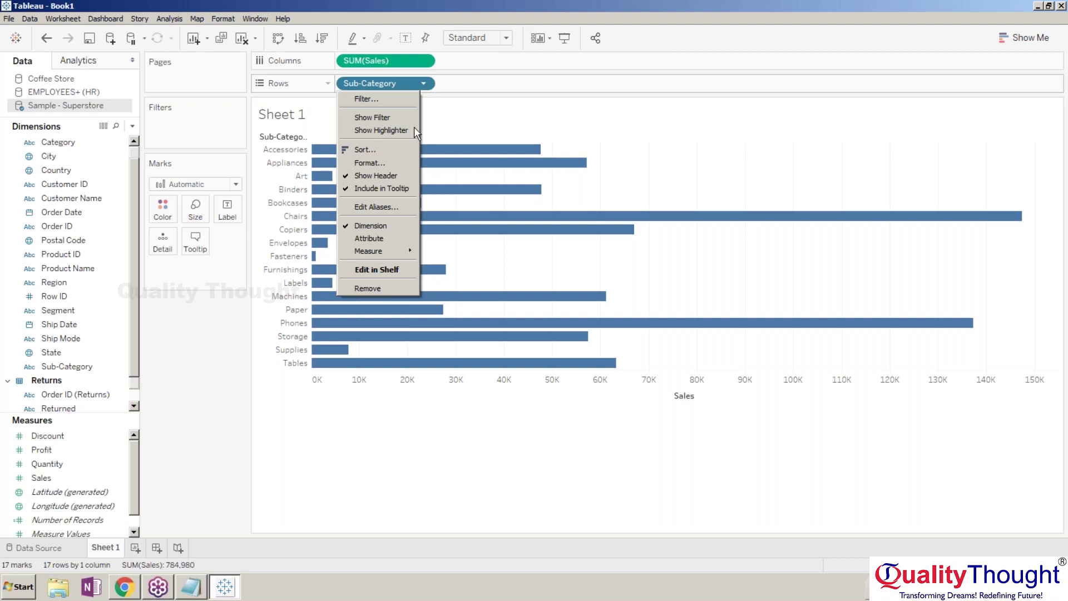
click(446, 119)
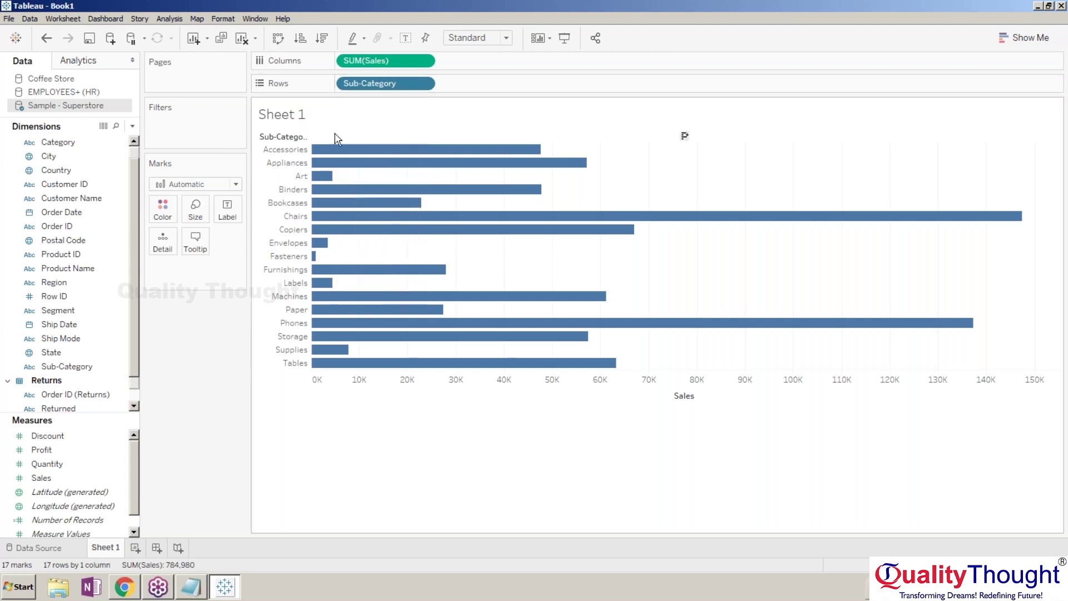
click(304, 137)
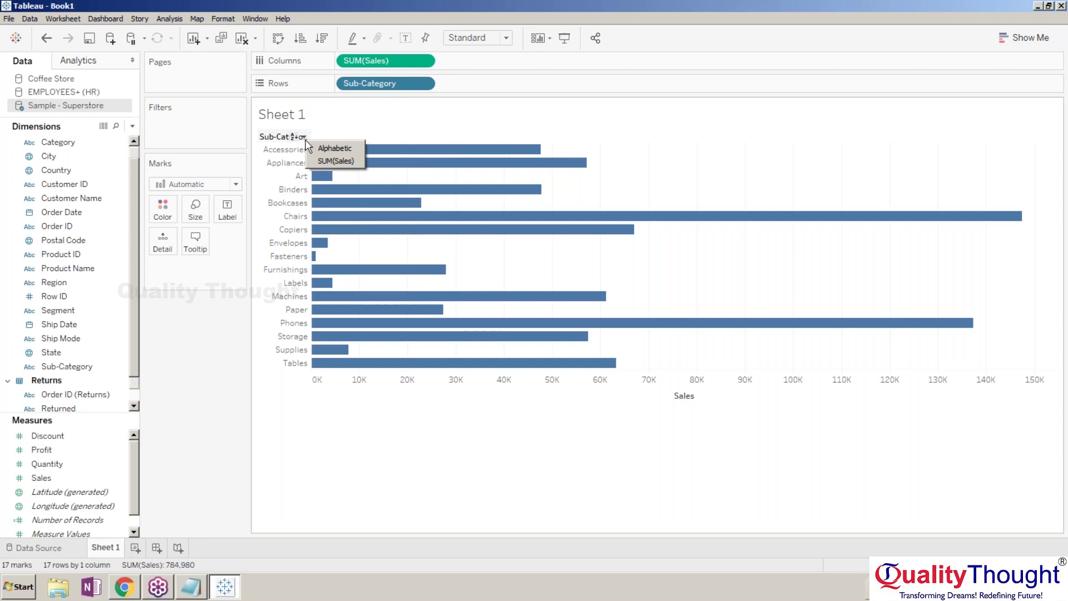
click(327, 160)
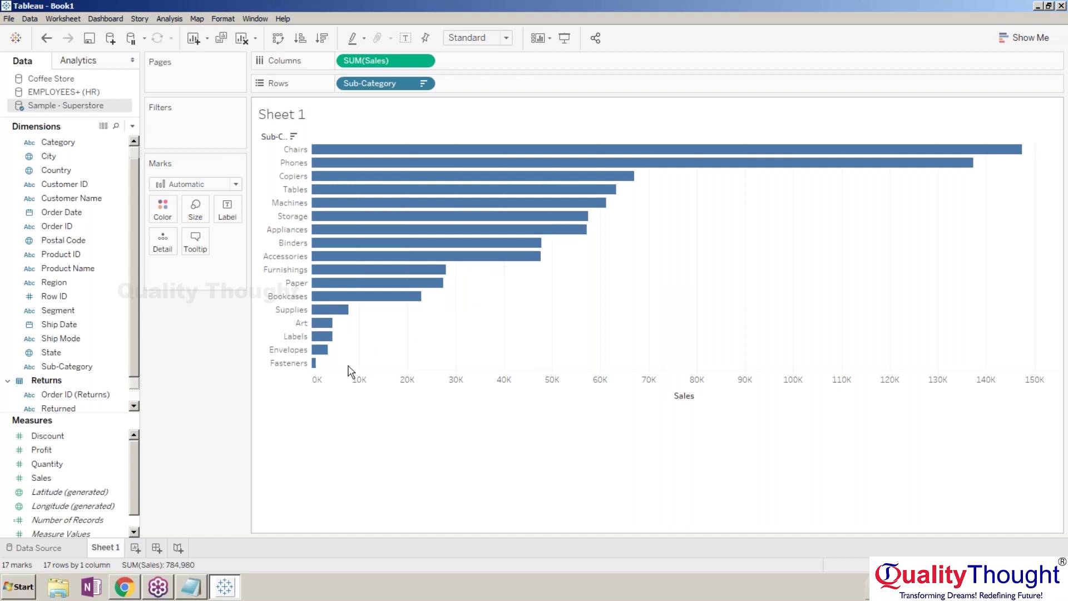
Group the five smallest bars: Supplies, Art, Labels, Envelopes and Fasteners.
drag(352, 367, 305, 310)
mouse_move(336, 314)
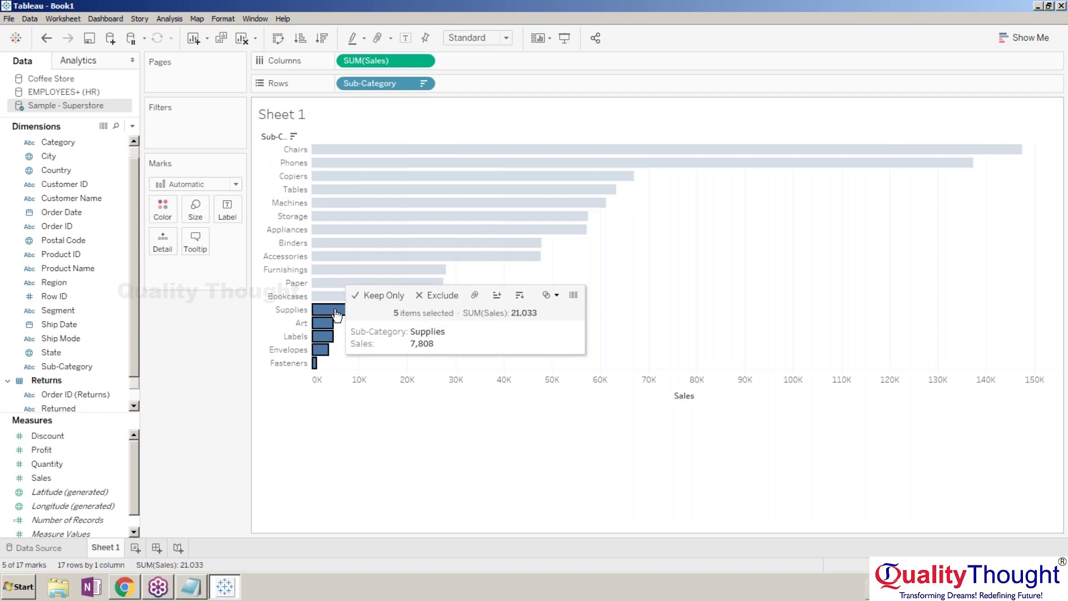
right_click(336, 313)
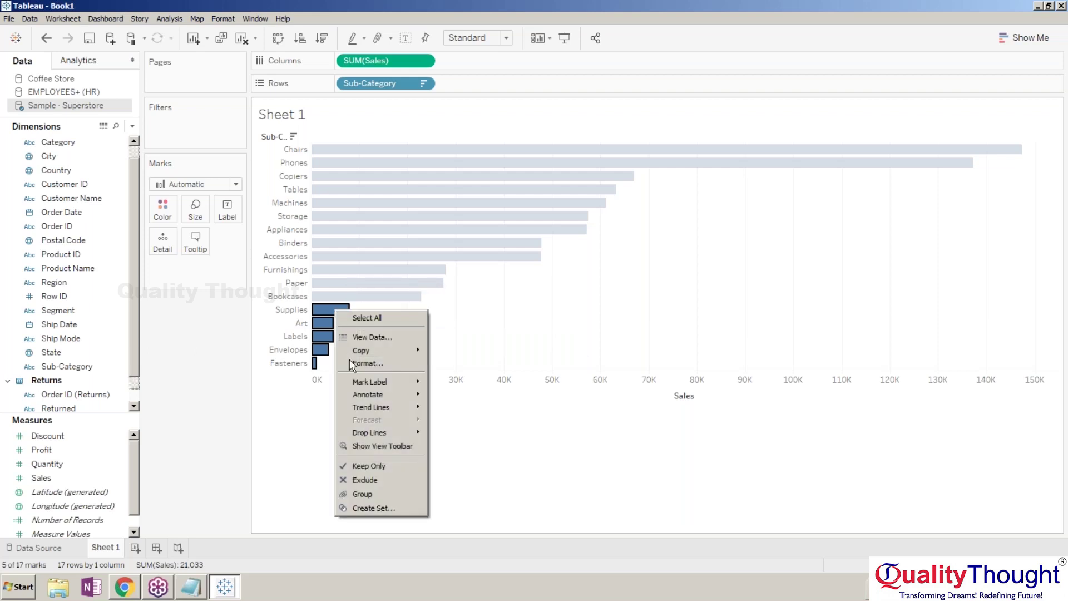
click(379, 494)
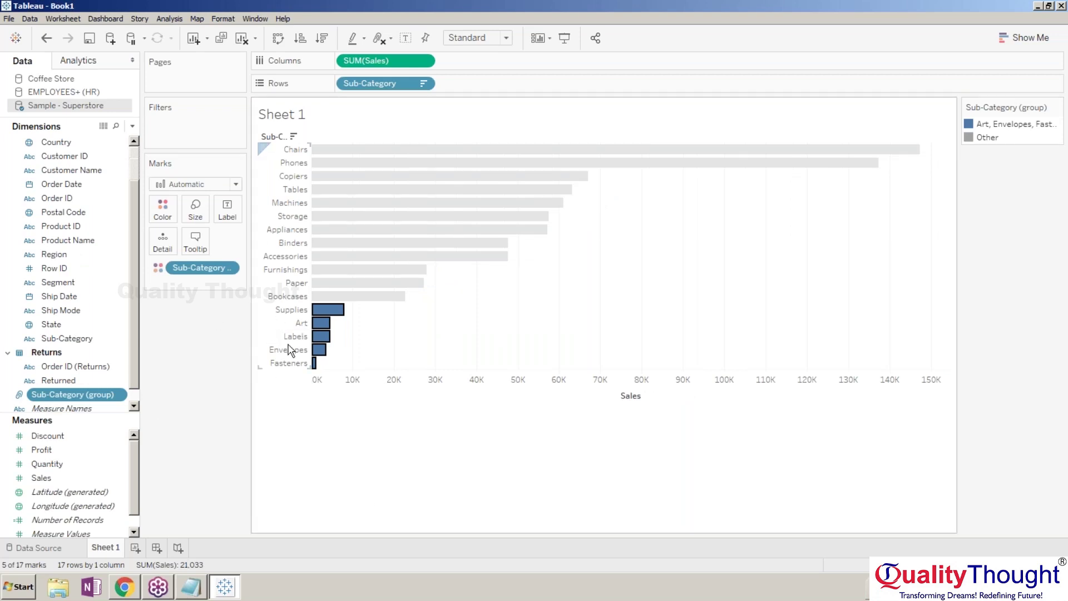
Rename the new group field to Supplies.Art.Labels.
right_click(100, 396)
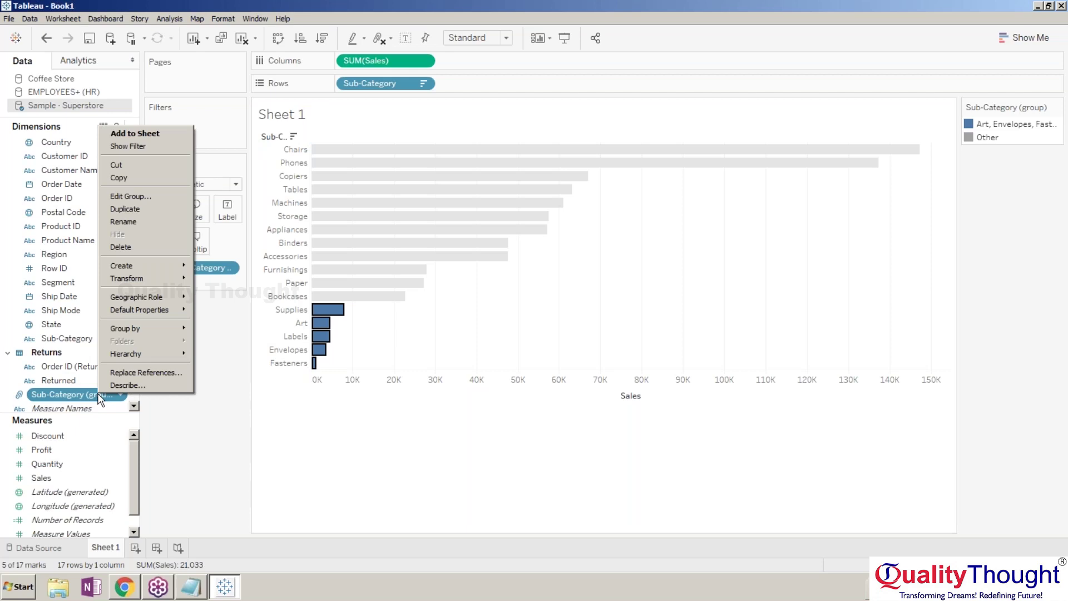
click(123, 222)
key(ctrl+a)
key(BackSpace)
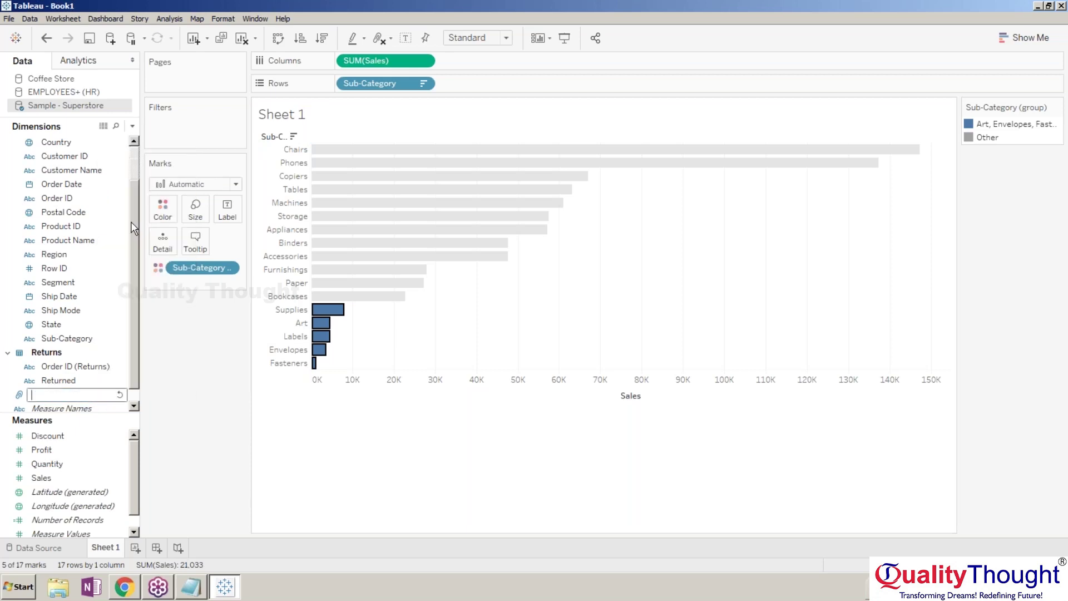
text(Supplies,ARt)
key(BackSpace)
key(BackSpace)
text(rt.Labels)
key(Return)
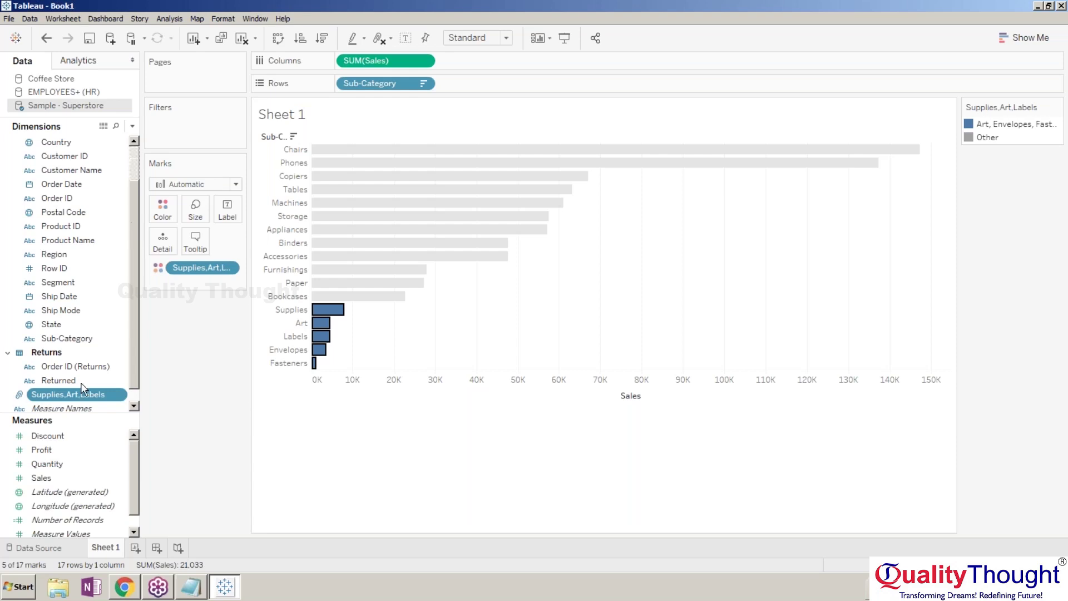
click(337, 494)
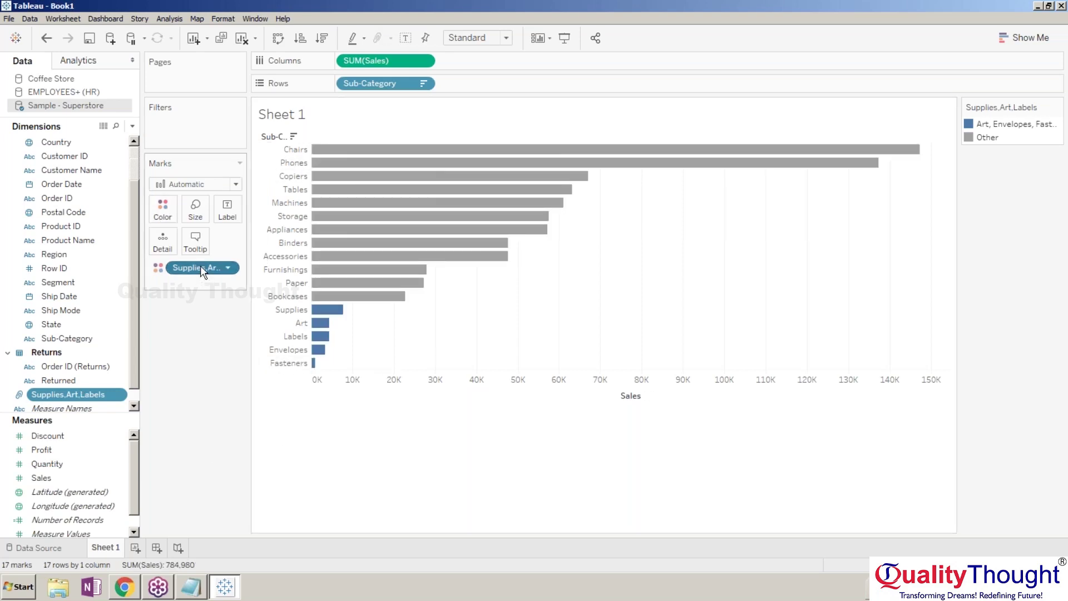
Try the group field on Rows, then restore Sub-Category as the row field.
drag(200, 265, 225, 325)
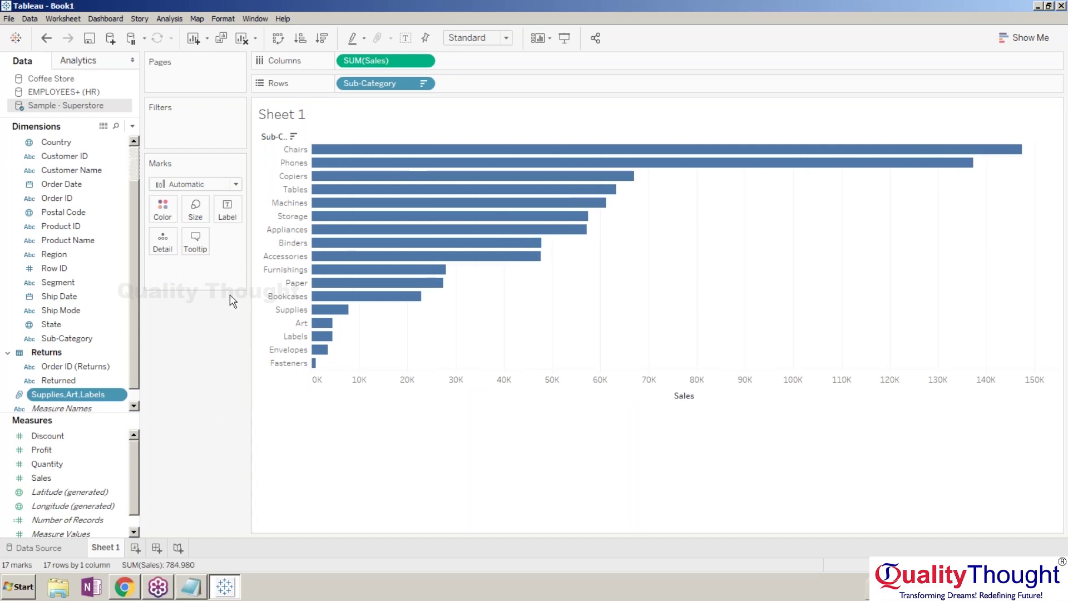
drag(87, 394, 373, 85)
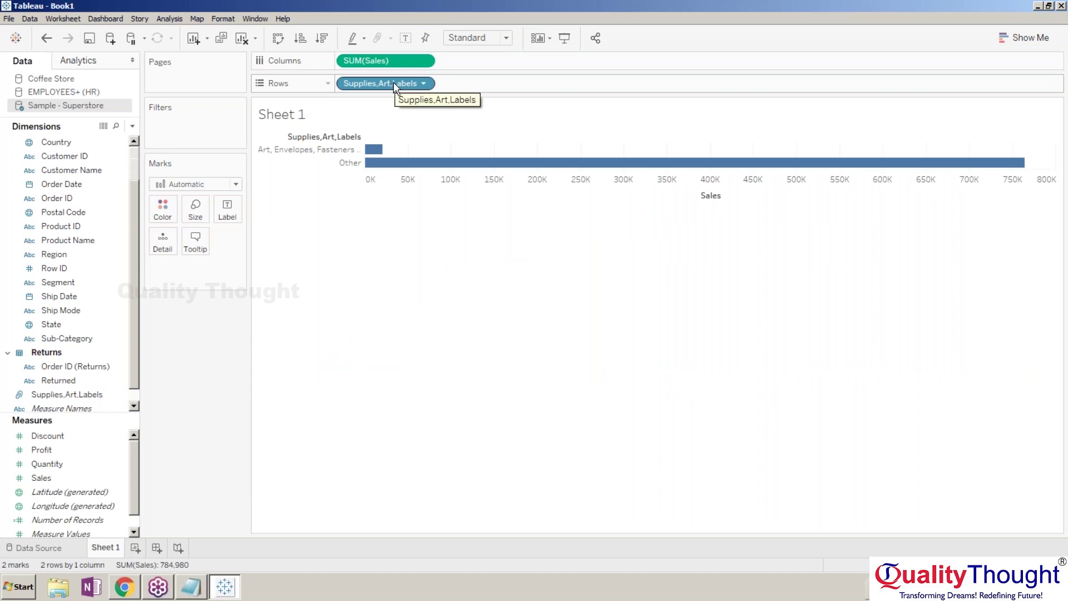
drag(394, 83, 74, 400)
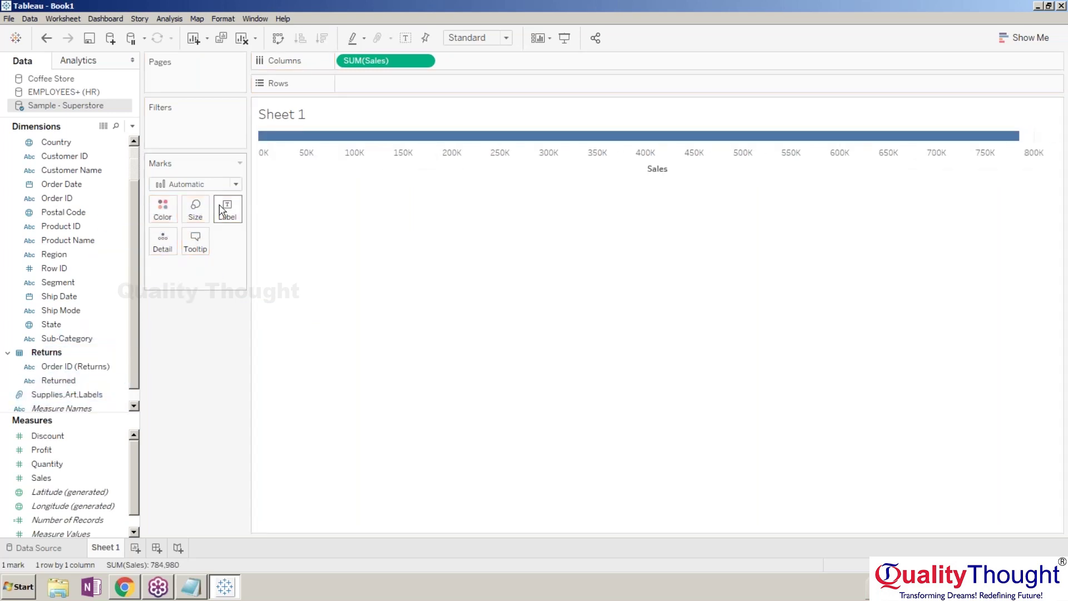
drag(71, 333, 370, 82)
Colour the bars by the Supplies,Art,Labels group and sort them descending by sales.
click(87, 398)
drag(87, 399, 161, 212)
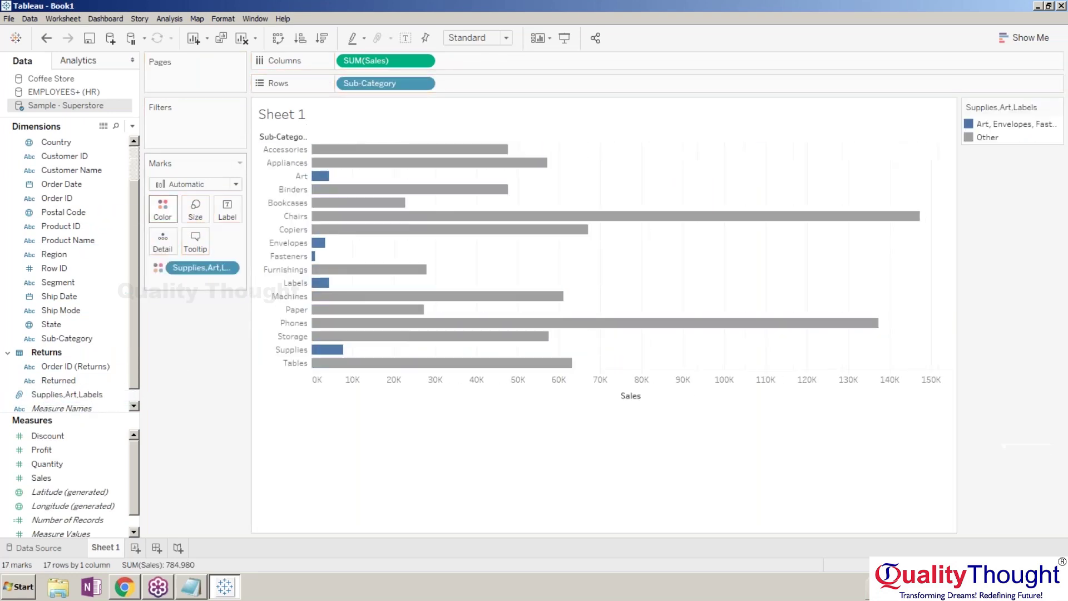
mouse_move(305, 142)
click(332, 157)
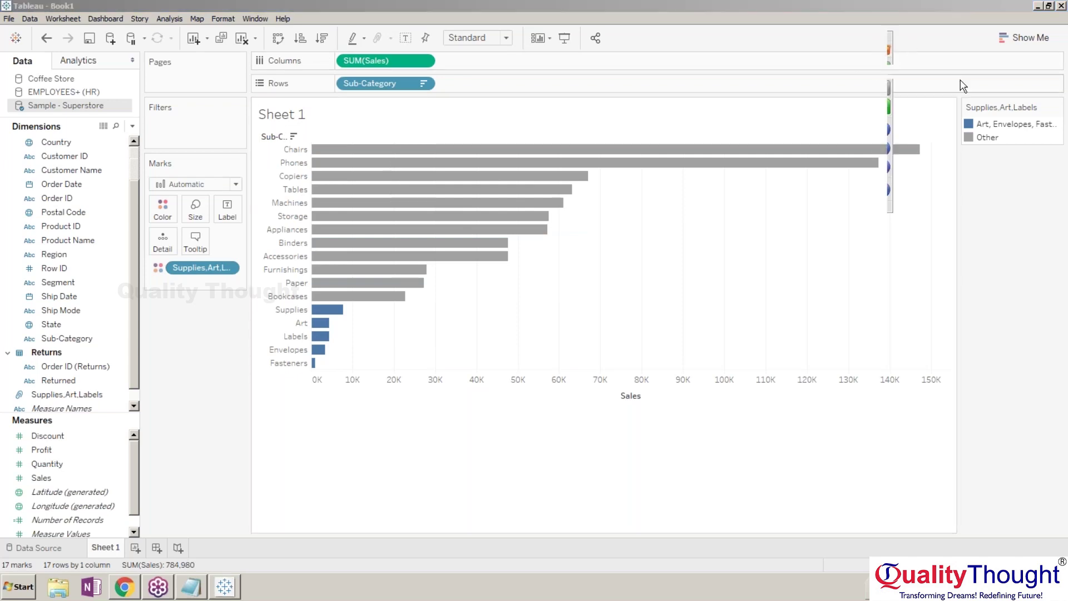
Move the colour legend into the side panel below the Marks card.
click(996, 106)
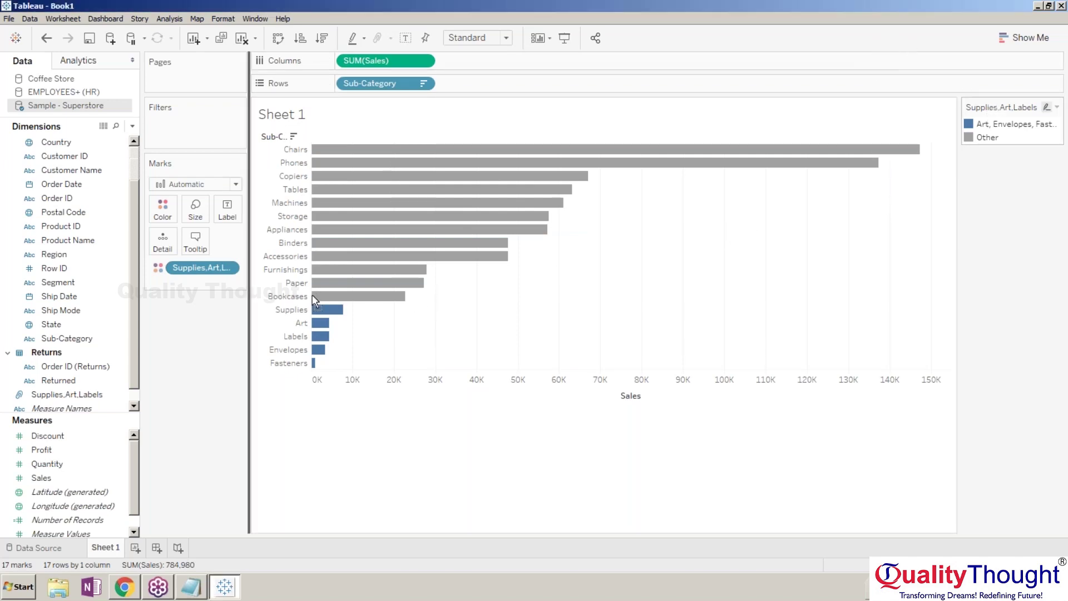
drag(1002, 107, 189, 317)
click(162, 336)
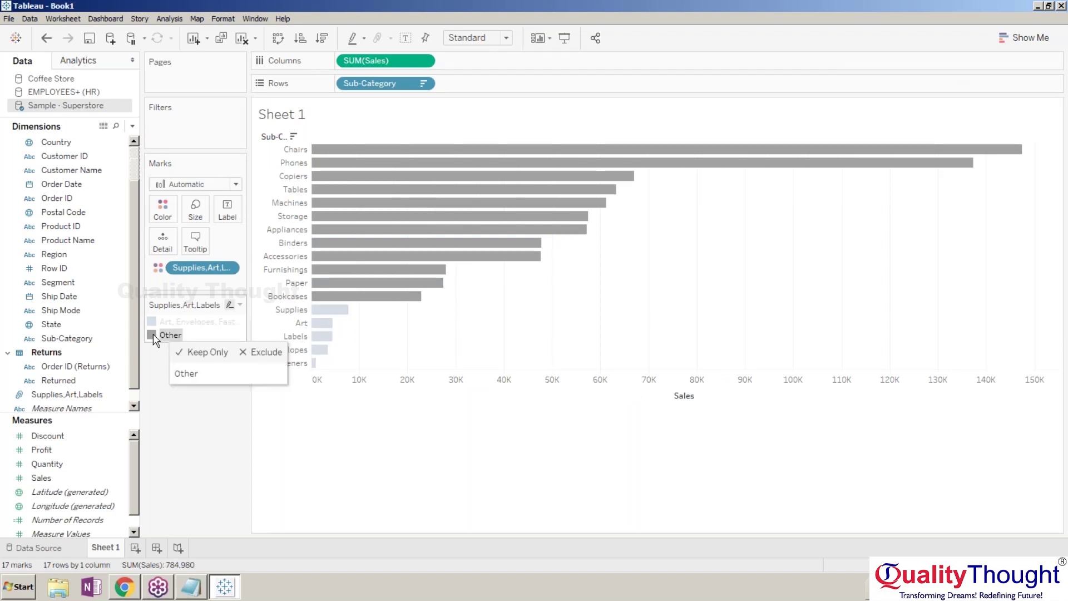
click(159, 337)
In Edit Colors, make the grouped sub-categories purple and Other red.
click(240, 305)
click(208, 316)
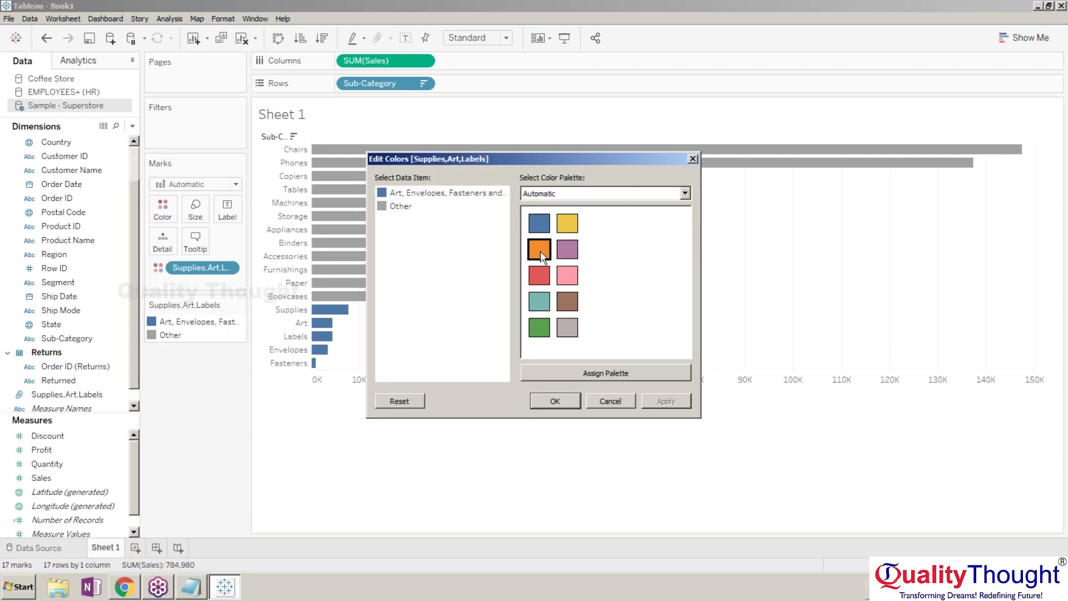
click(432, 196)
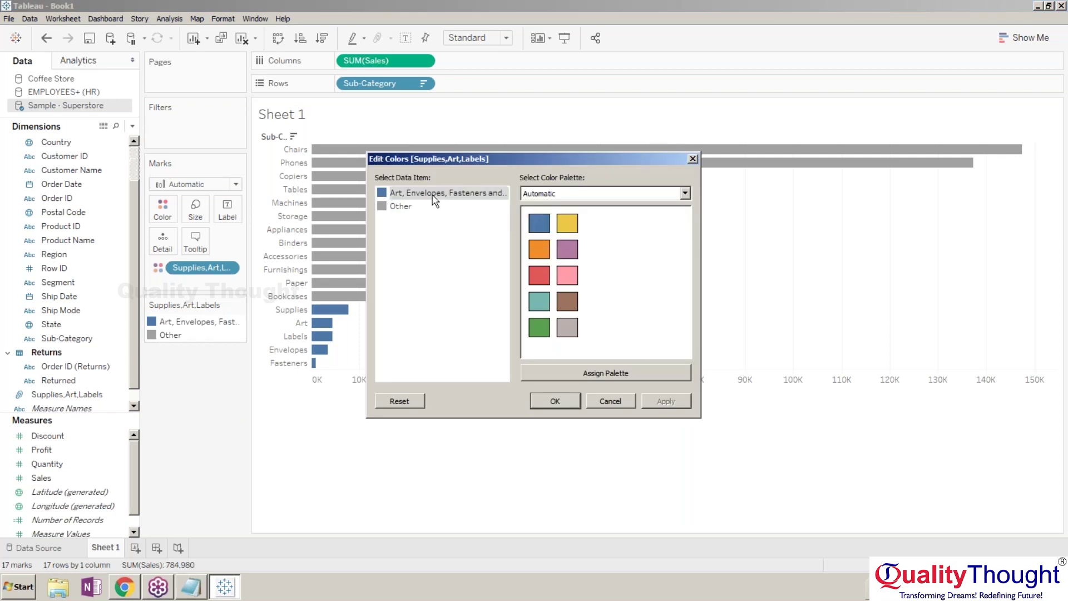
click(568, 250)
click(393, 208)
click(539, 274)
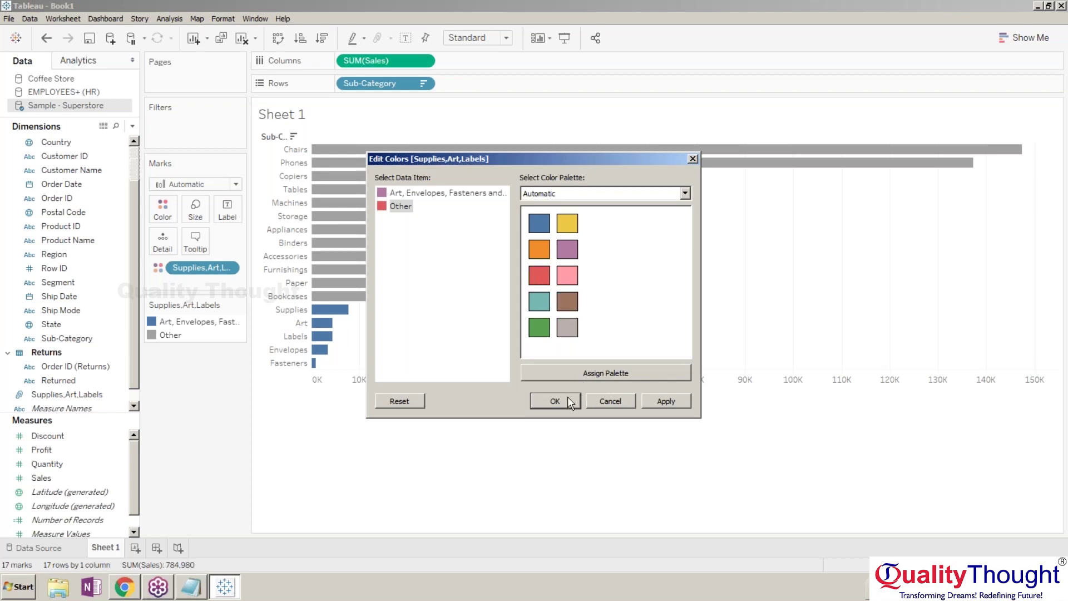
click(568, 396)
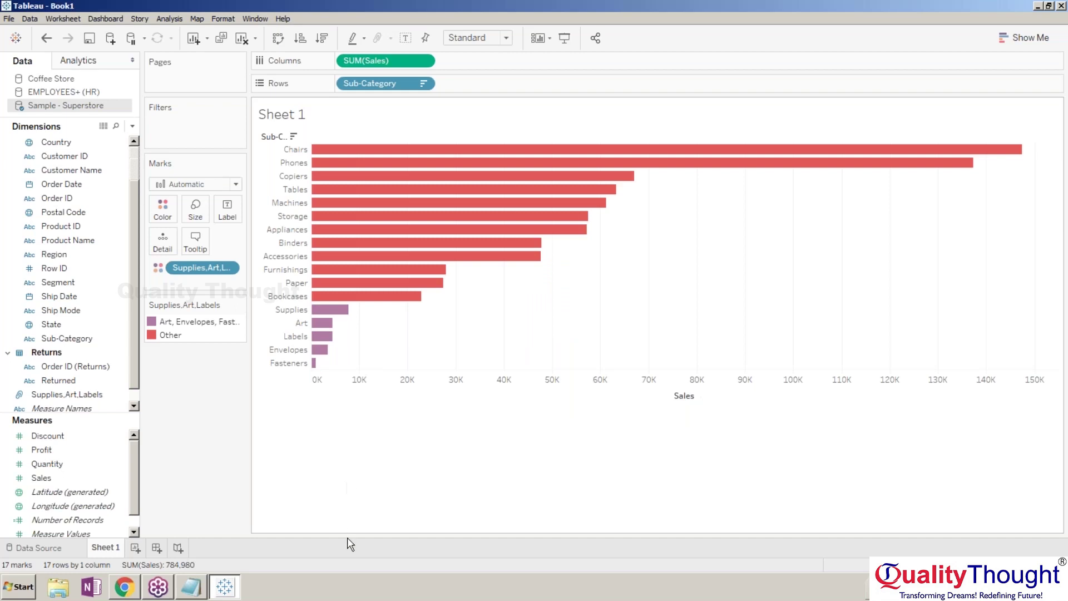
mouse_move(339, 317)
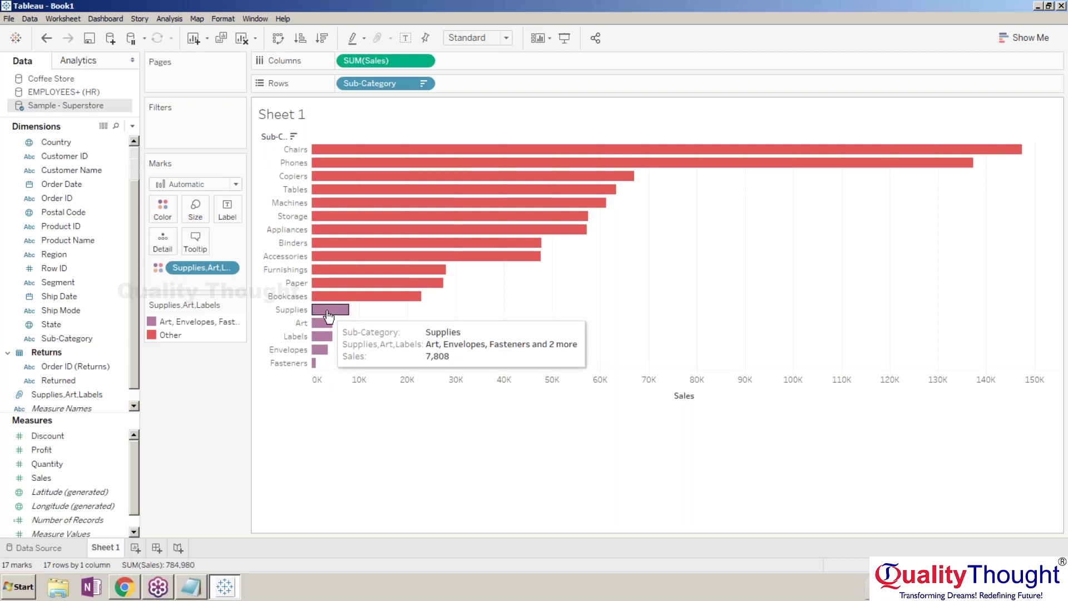
mouse_move(322, 351)
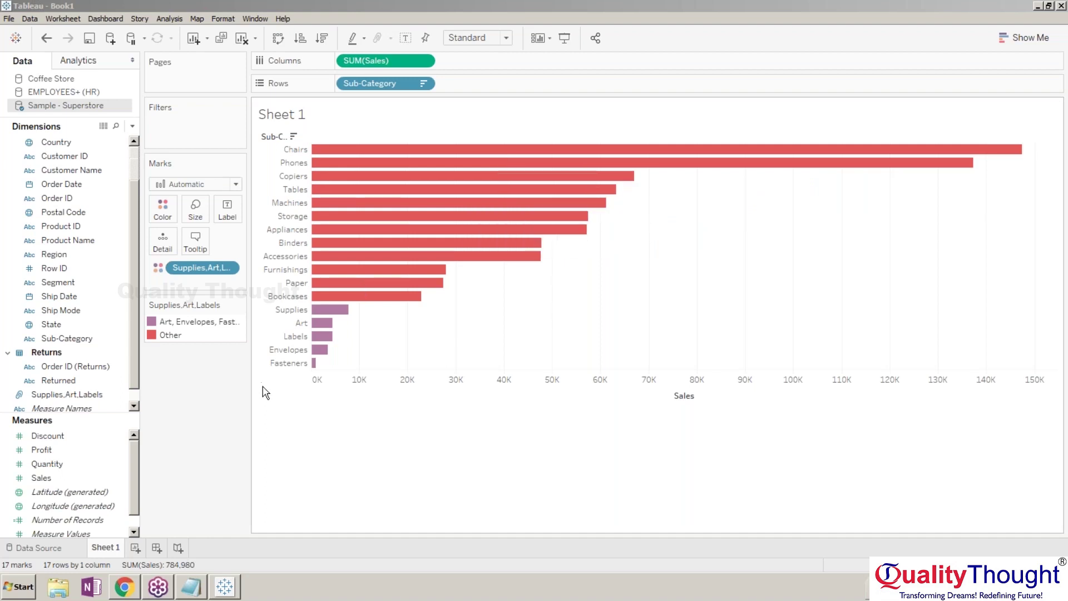
mouse_move(321, 316)
click(323, 309)
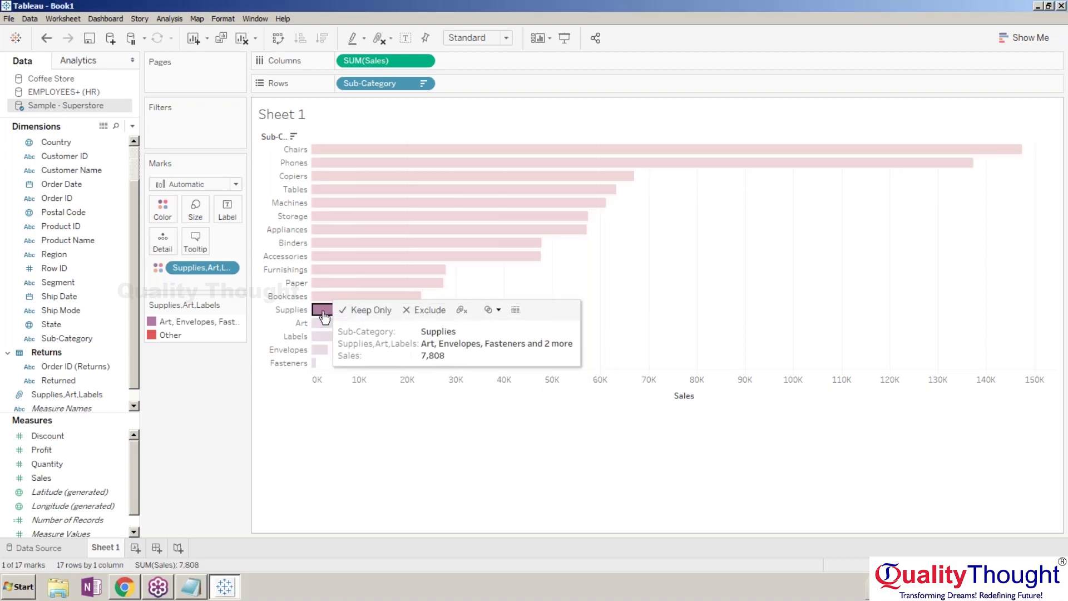
click(324, 323)
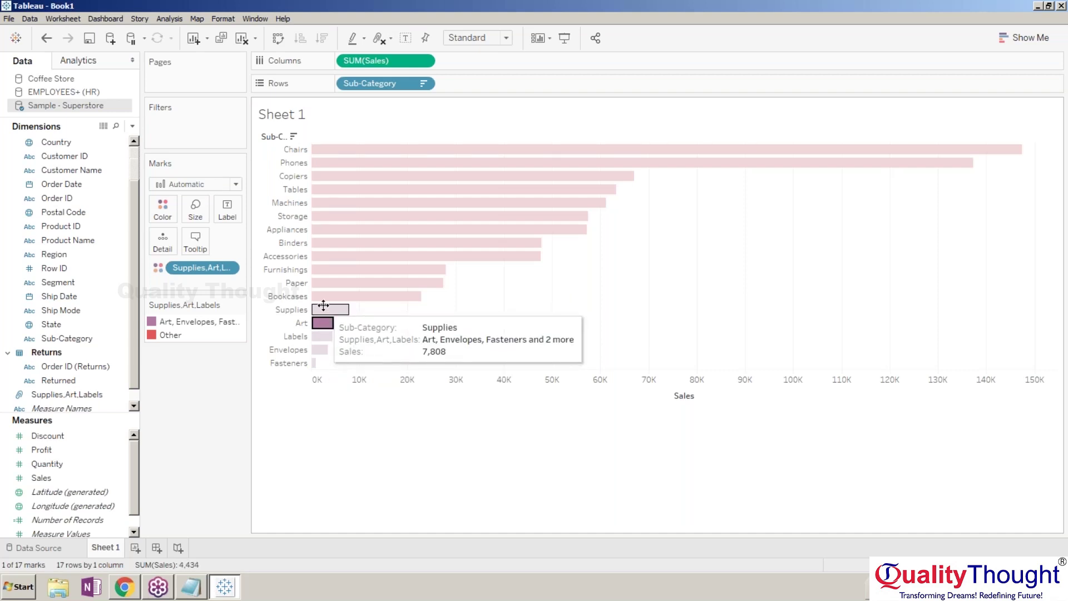
ctrl+click(323, 307)
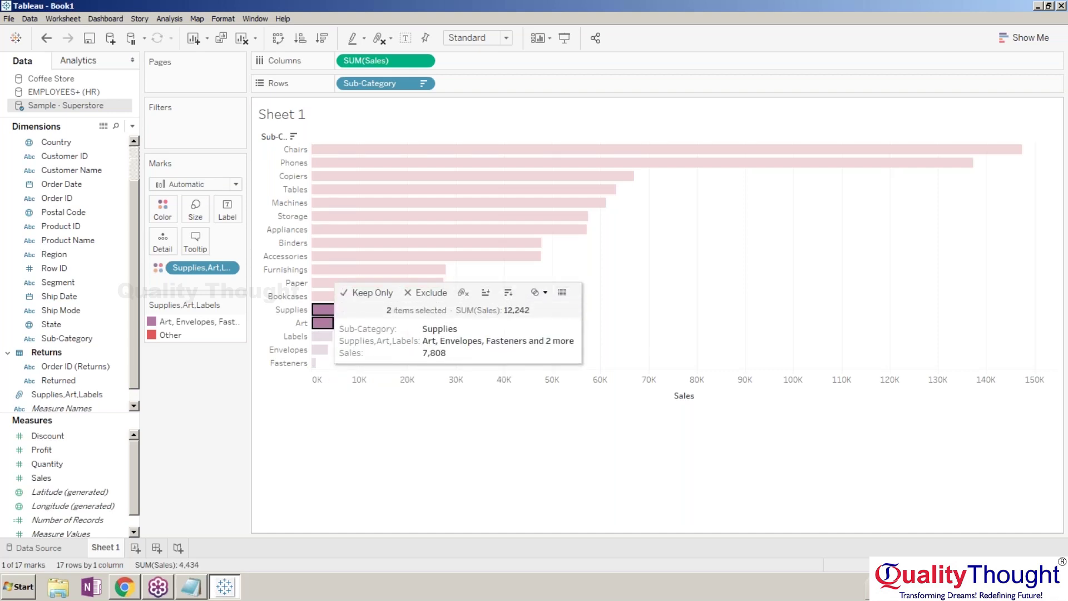
ctrl+click(326, 337)
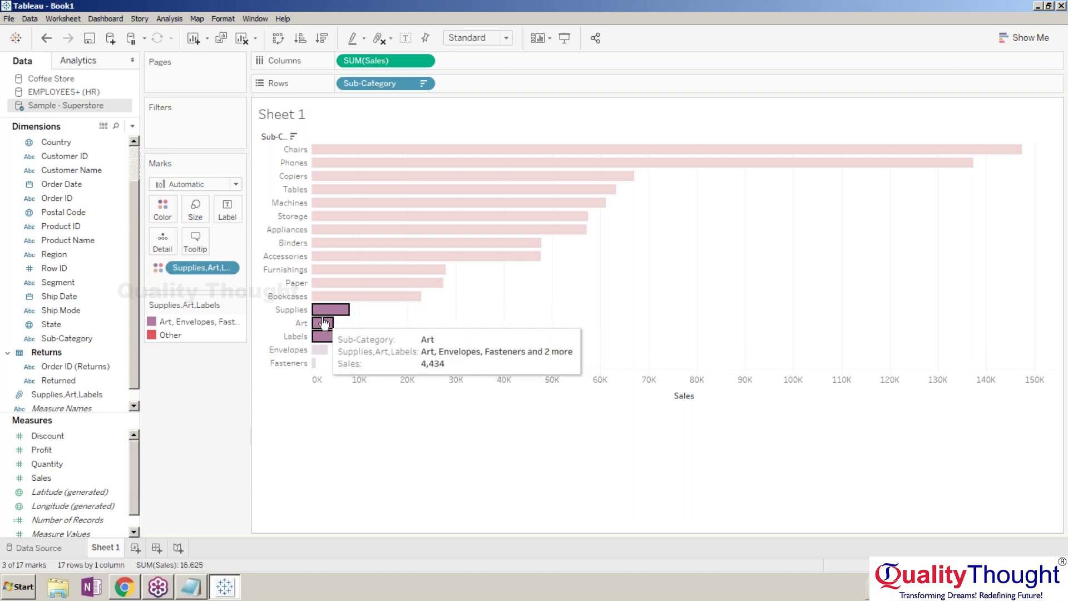
click(372, 307)
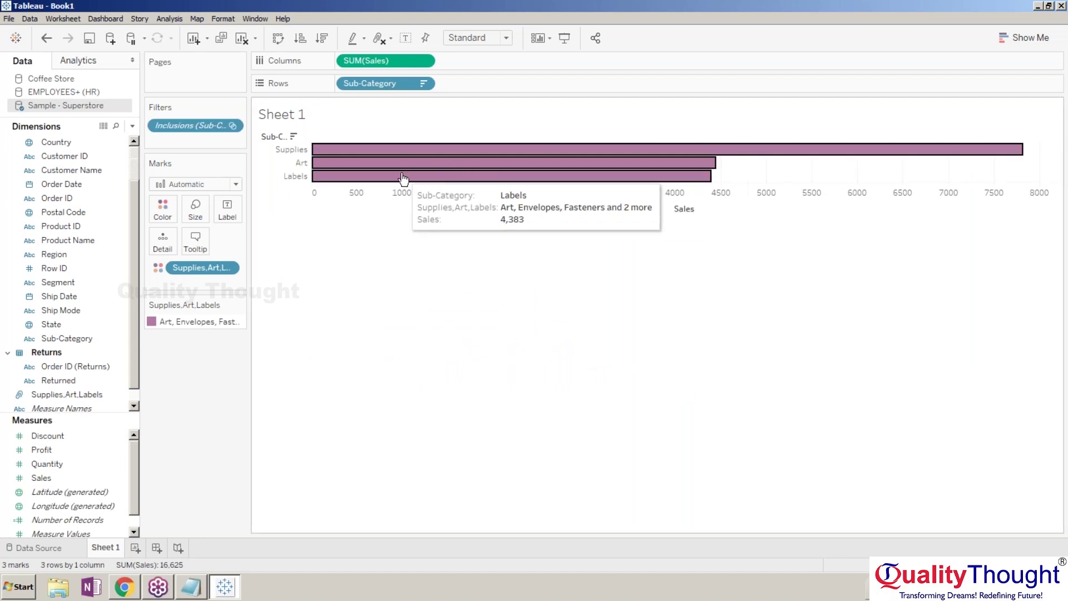
key(ctrl+z)
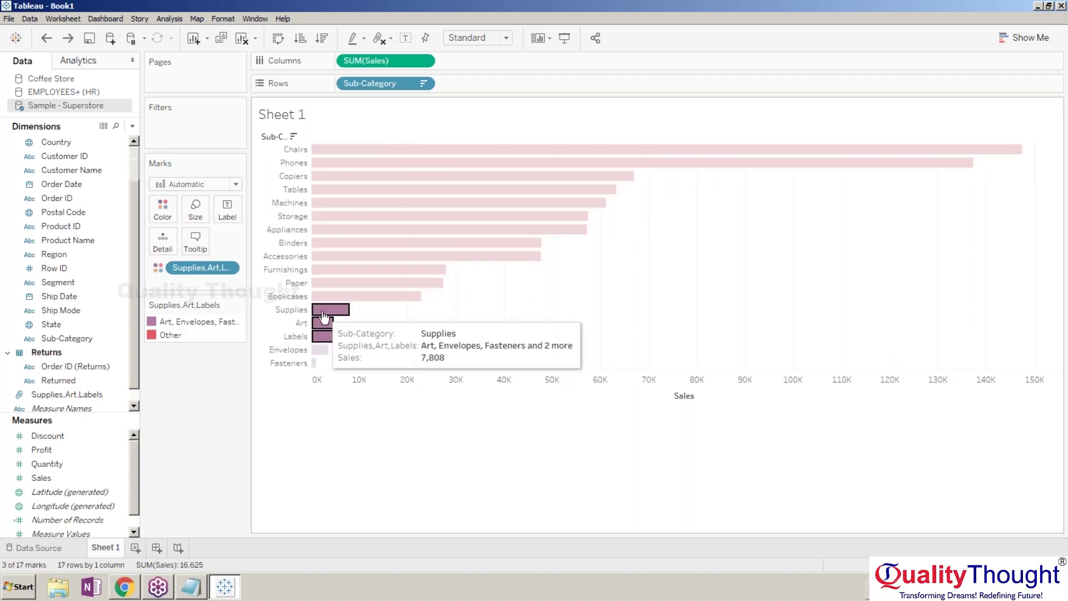
right_click(324, 315)
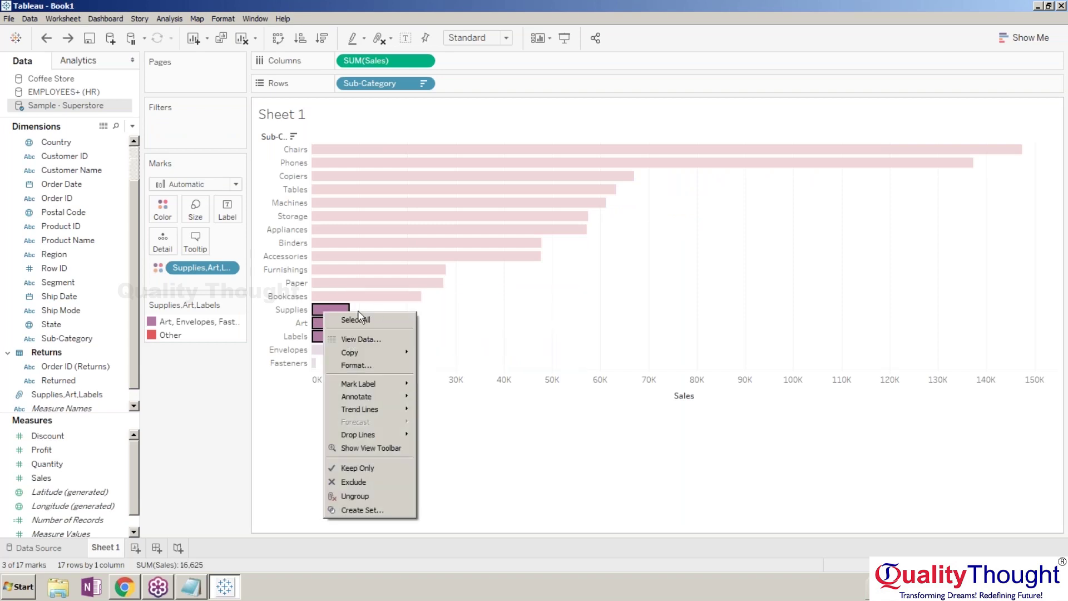
right_click(320, 311)
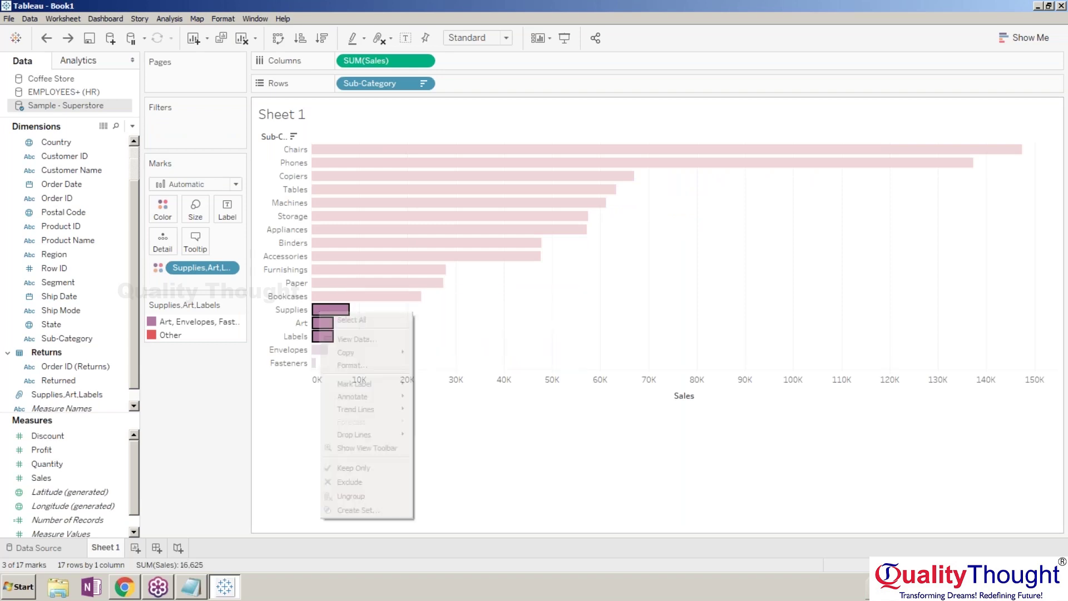
click(324, 307)
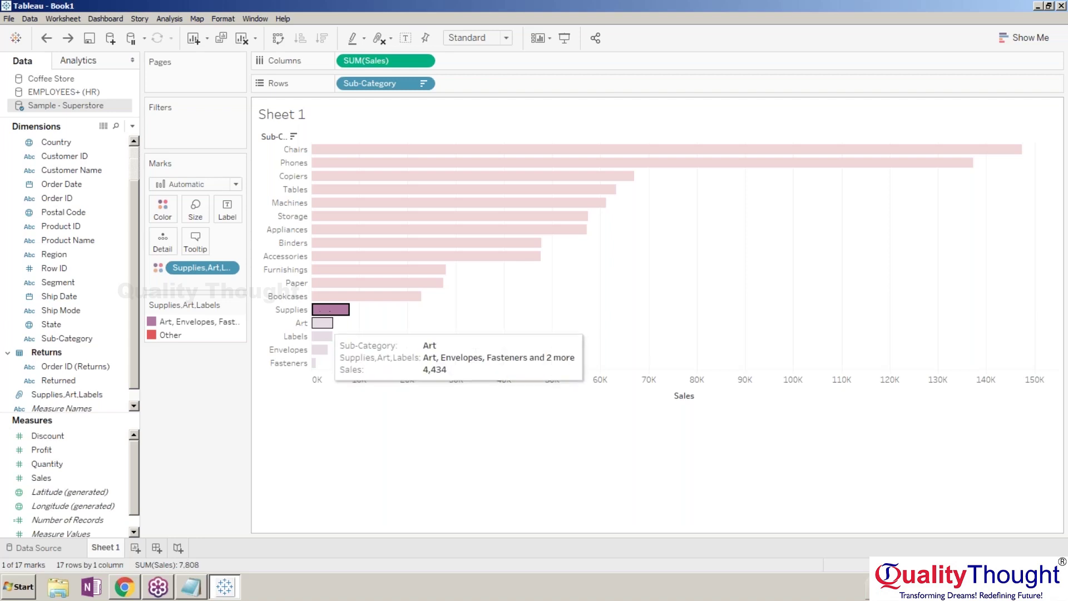
ctrl+click(323, 323)
ctrl+click(323, 336)
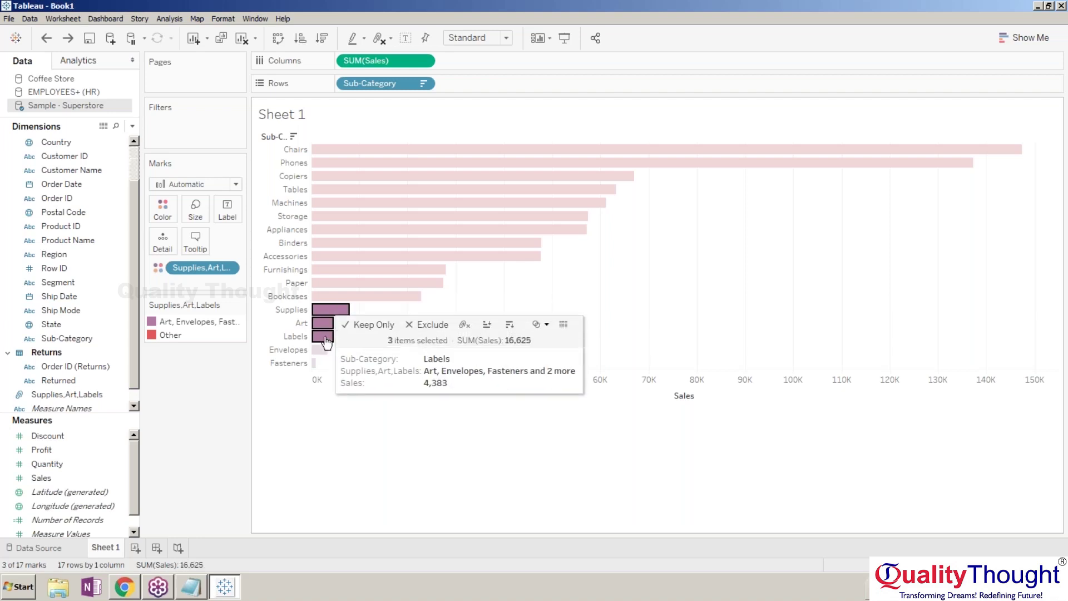
click(422, 327)
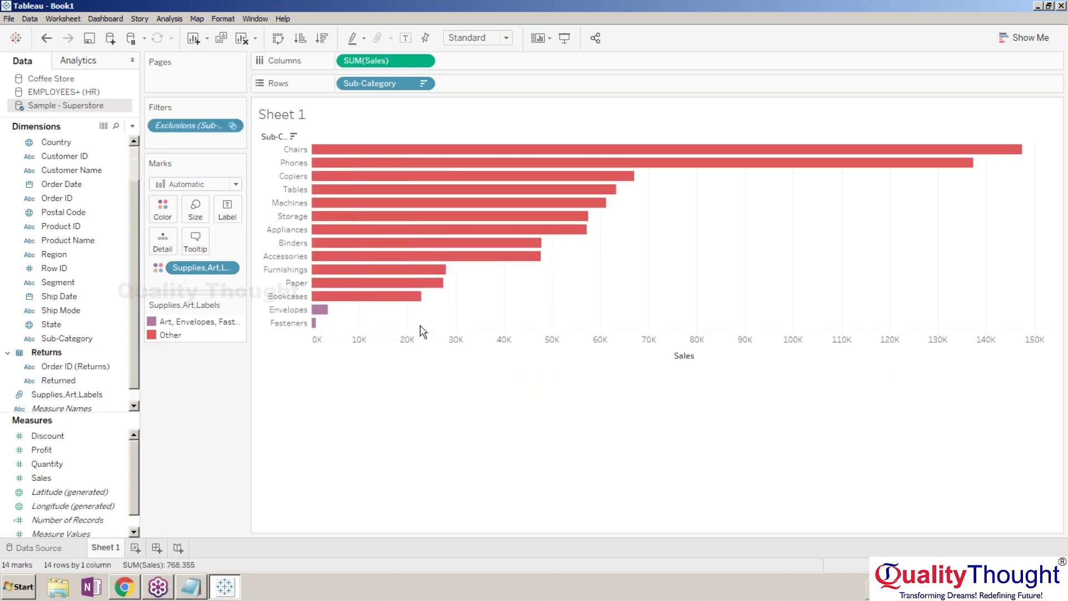
key(ctrl+z)
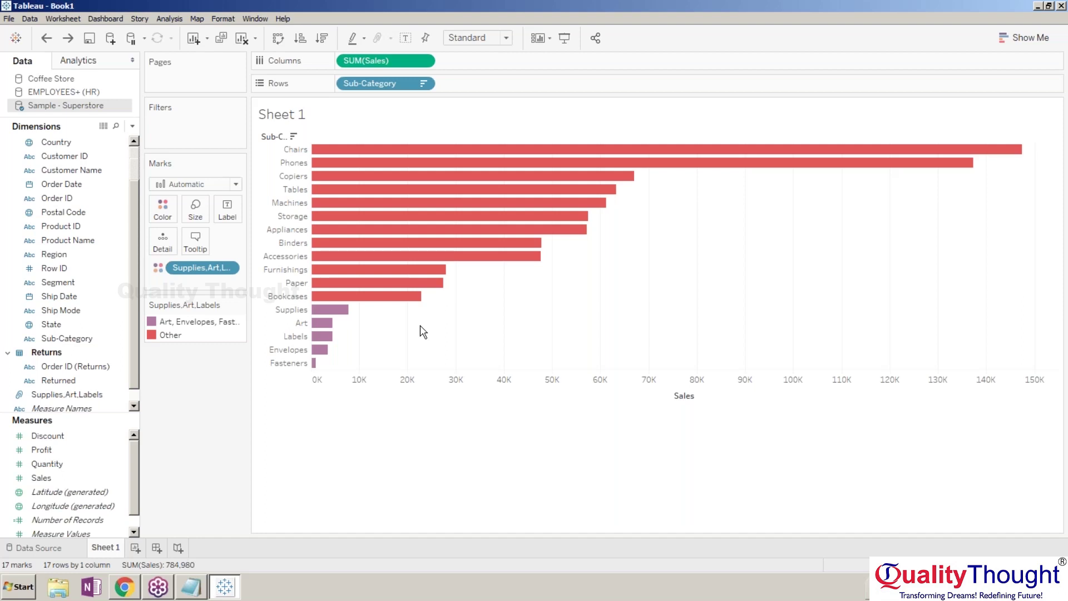
Select the Supplies, Envelopes, Labels, Art and Fasteners bars and ungroup them.
mouse_move(347, 256)
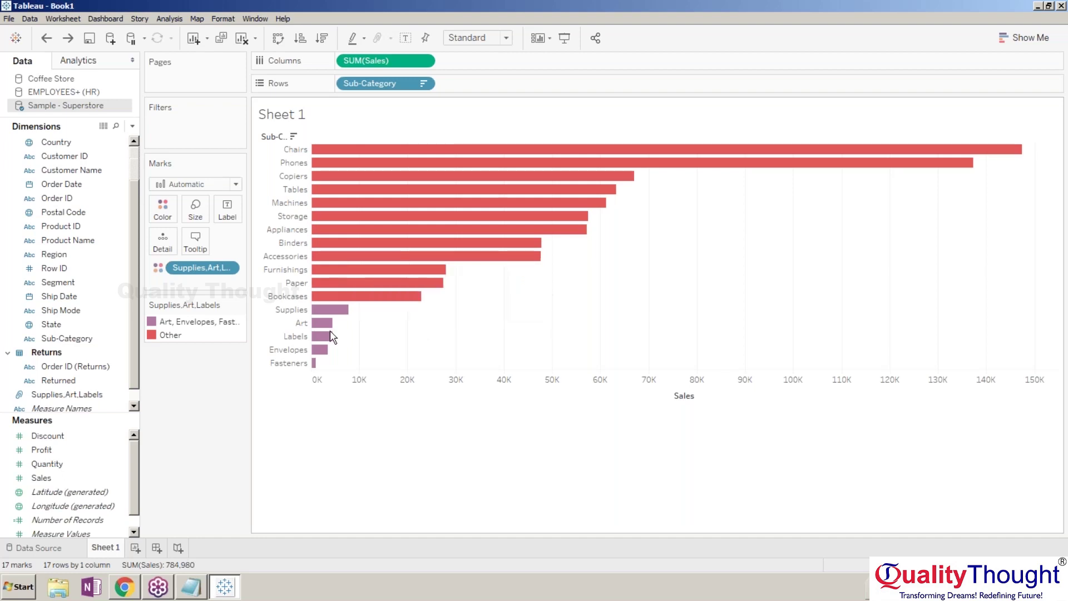
click(327, 310)
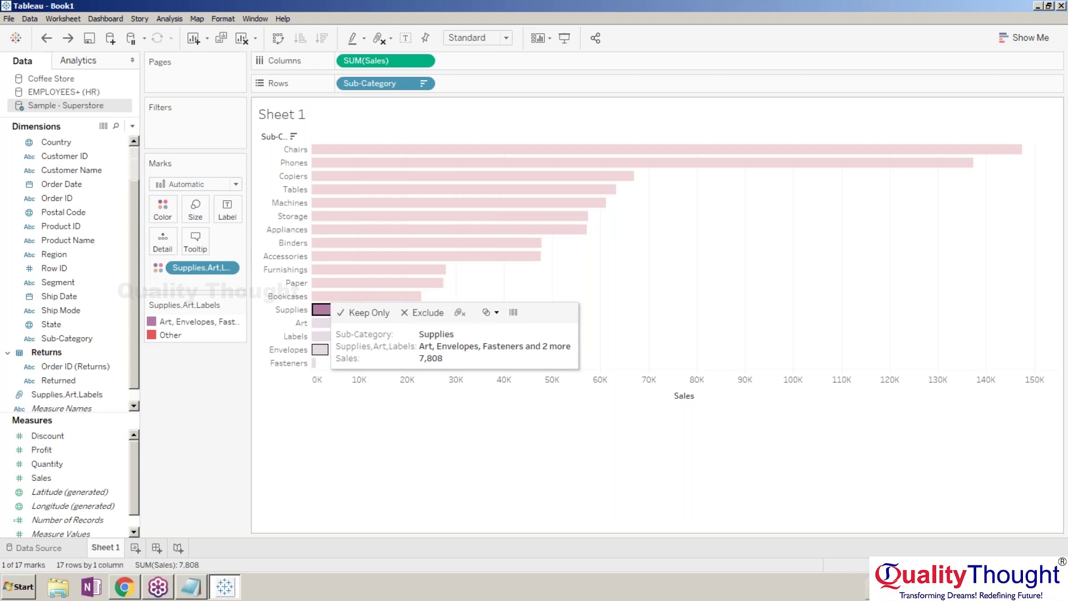
ctrl+click(320, 349)
ctrl+click(320, 336)
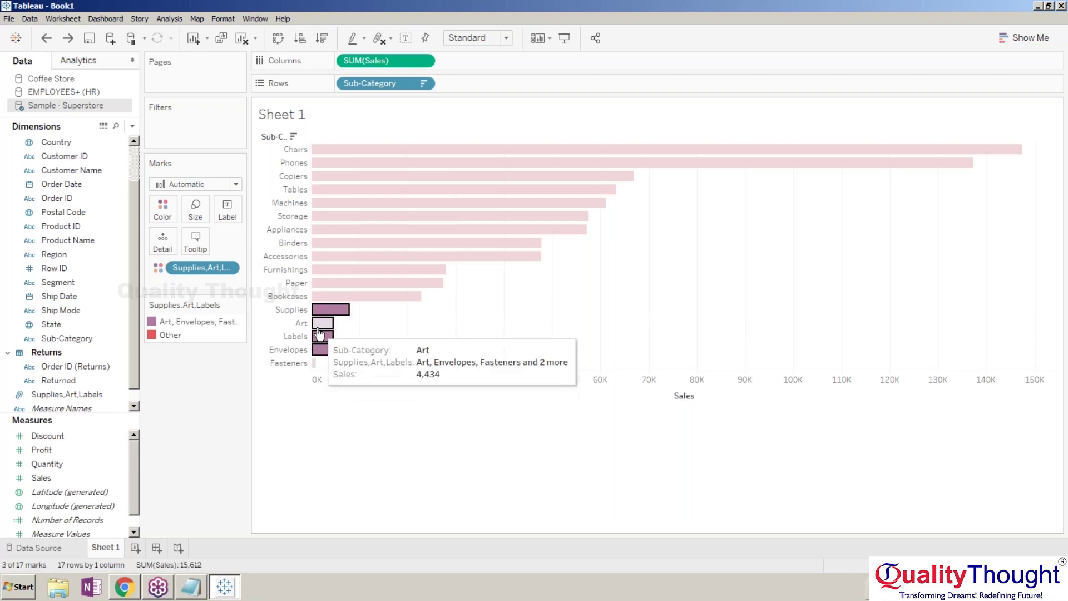
ctrl+click(320, 325)
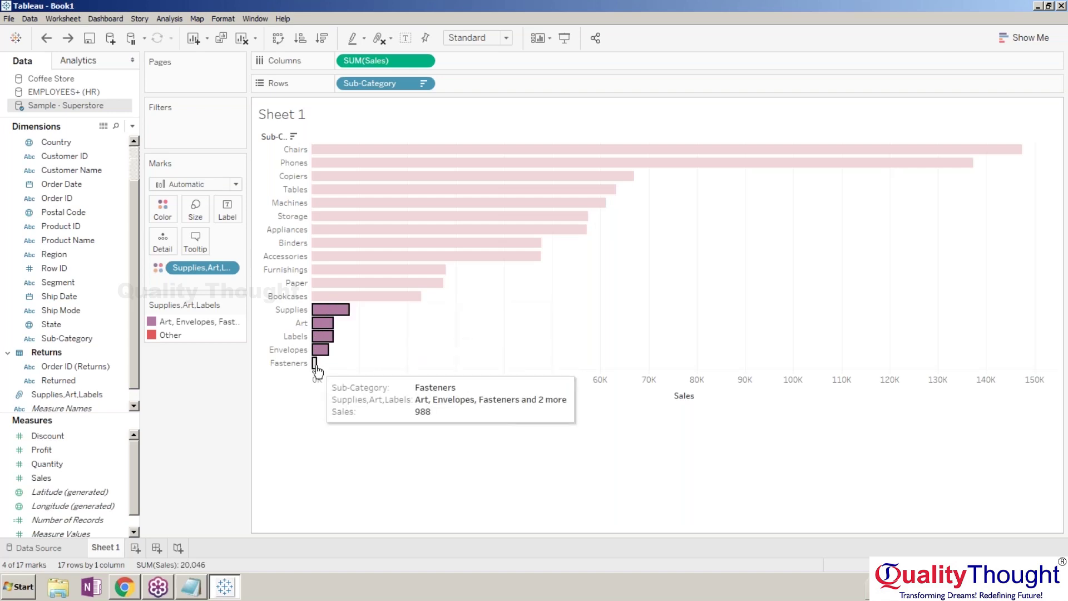
ctrl+click(315, 364)
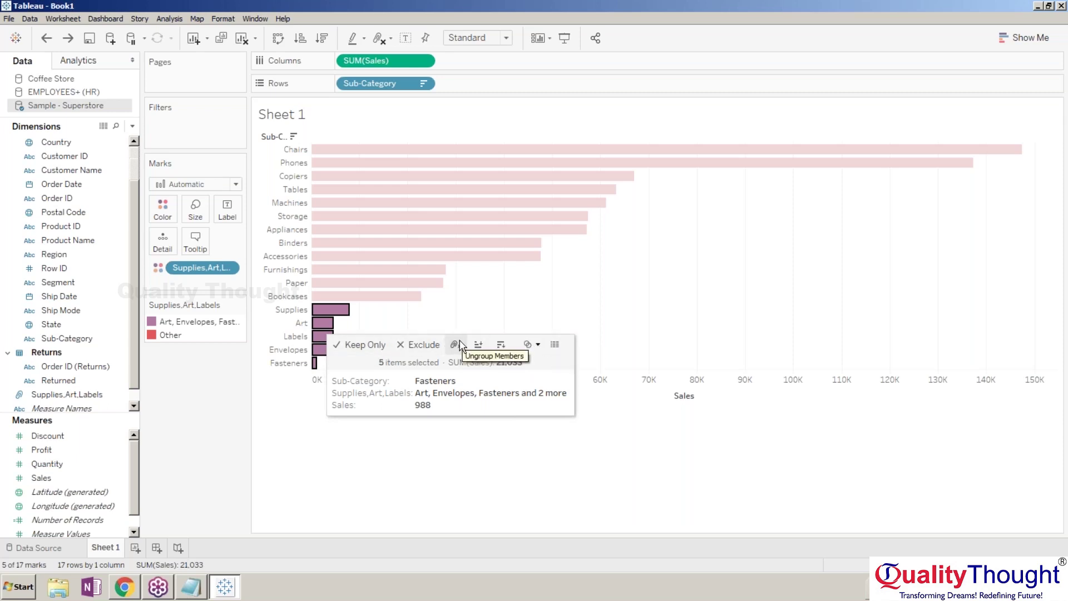
click(459, 345)
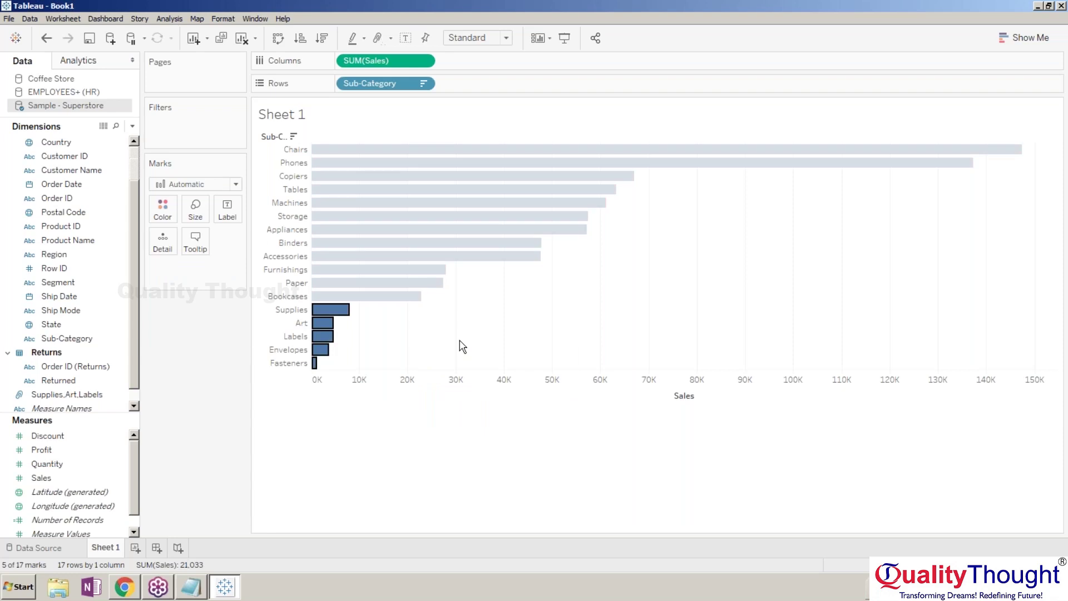
Clear the bar selection, colour bars by the Supplies, Art, Labels group, then remove that colouring.
click(343, 447)
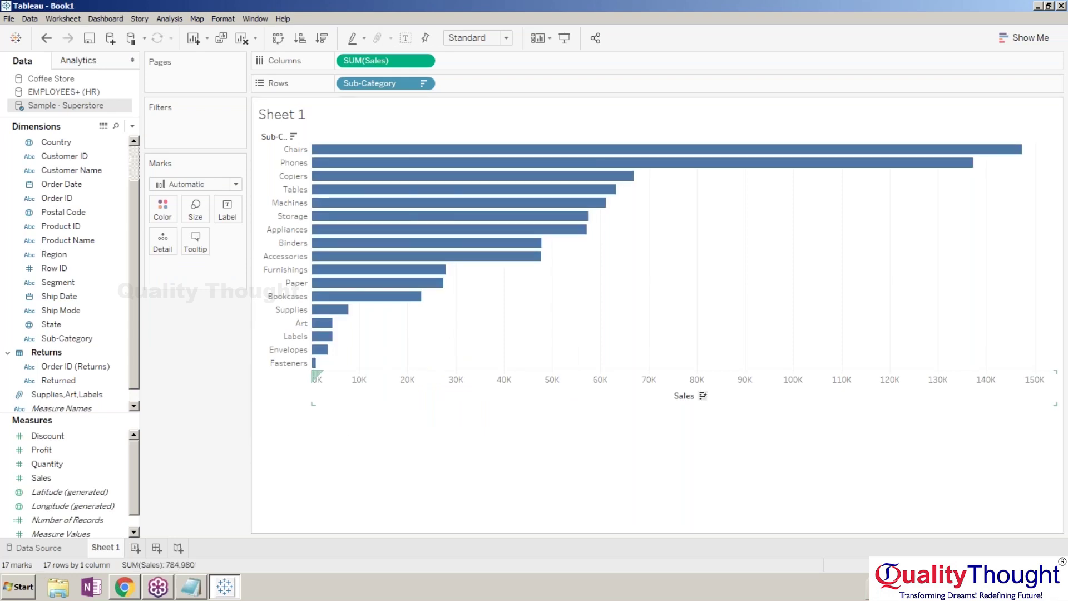
drag(84, 394, 372, 333)
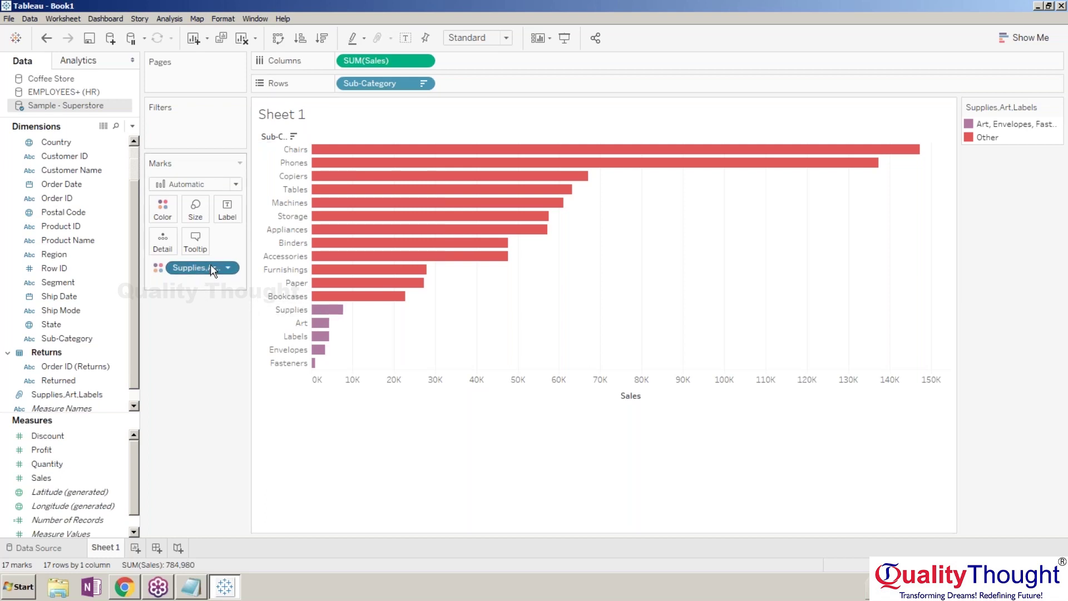
drag(210, 265, 255, 310)
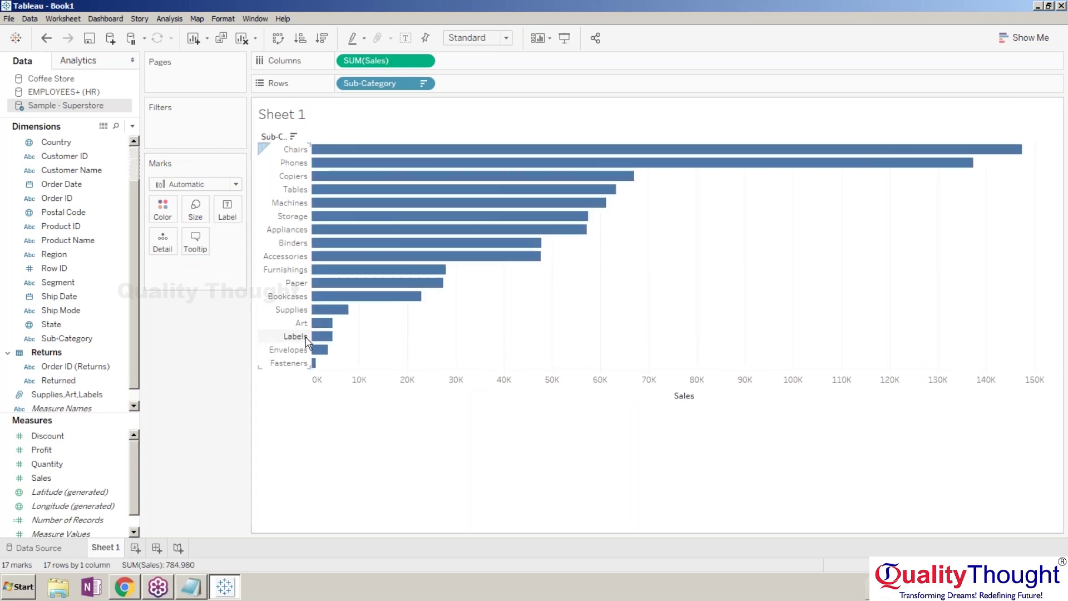
Group the Supplies, Fasteners, Envelopes, Labels and Art bars into Sub-Category (group) 1.
click(327, 310)
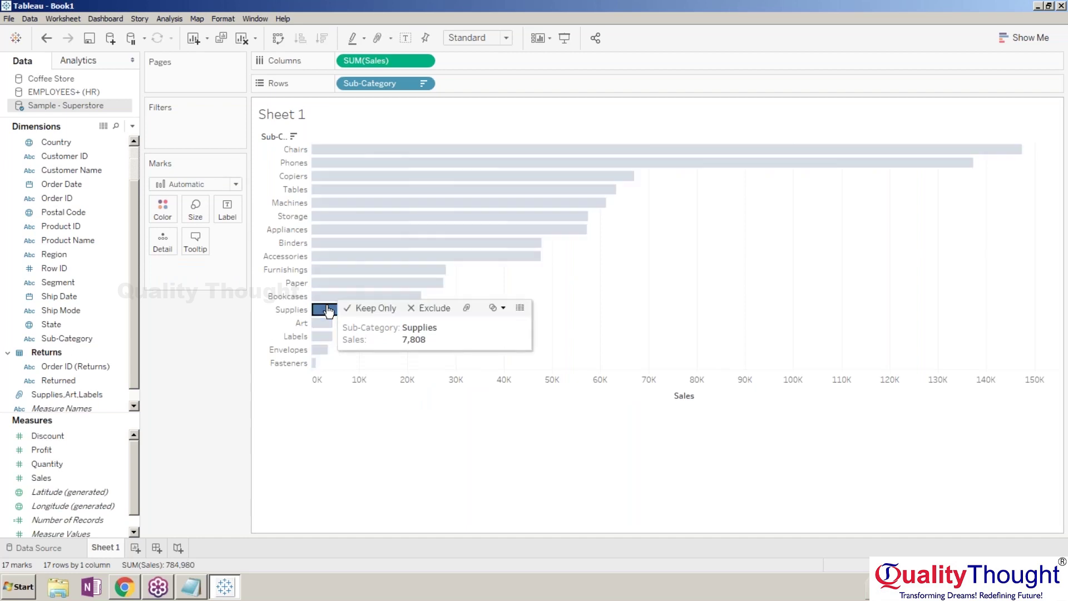
ctrl+click(315, 363)
ctrl+click(320, 349)
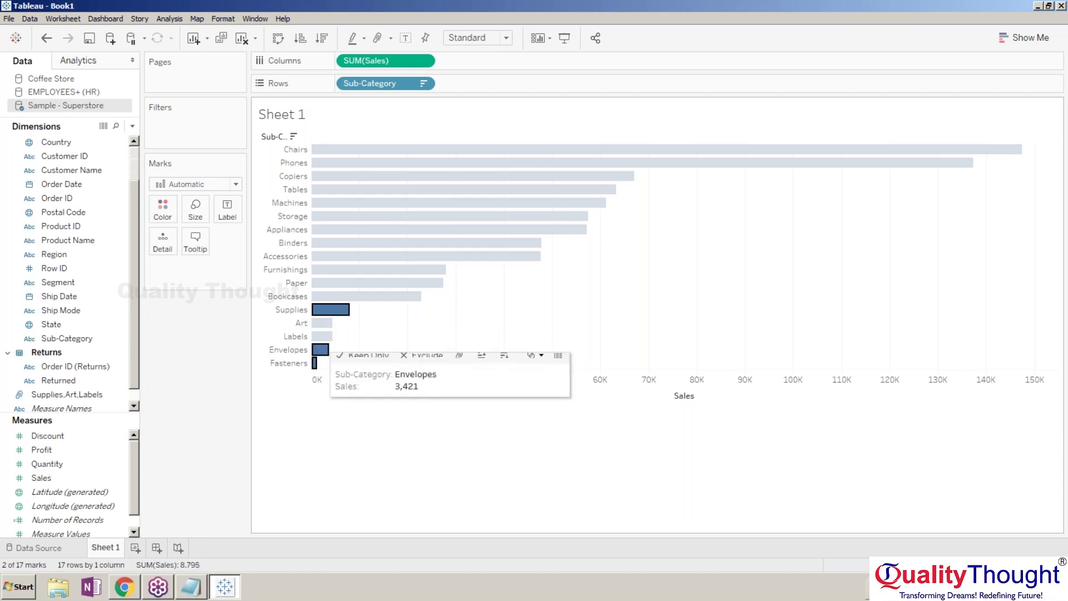
ctrl+click(321, 338)
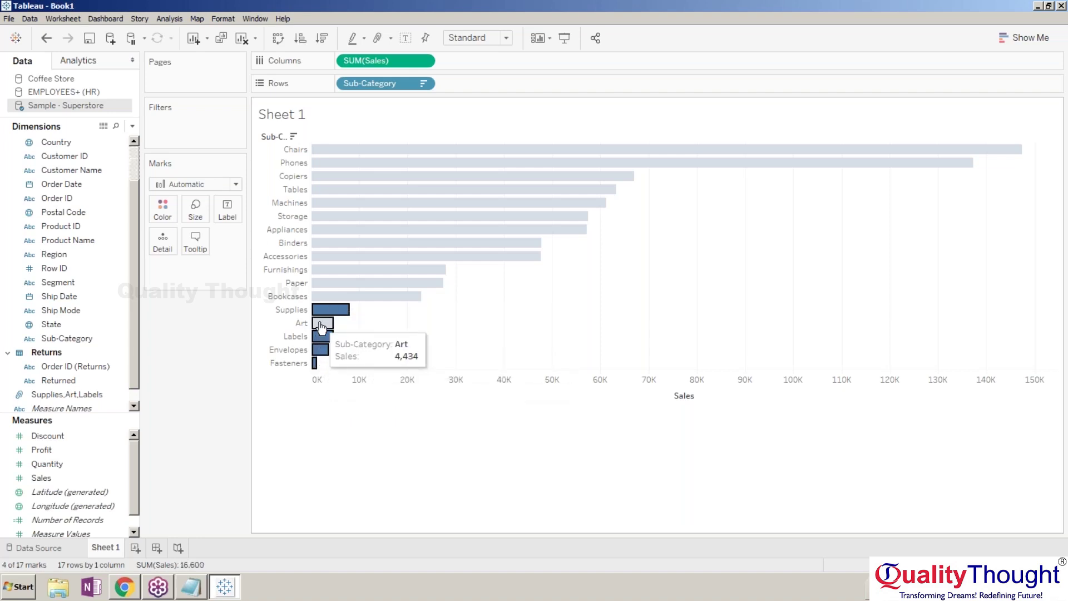
ctrl+click(321, 324)
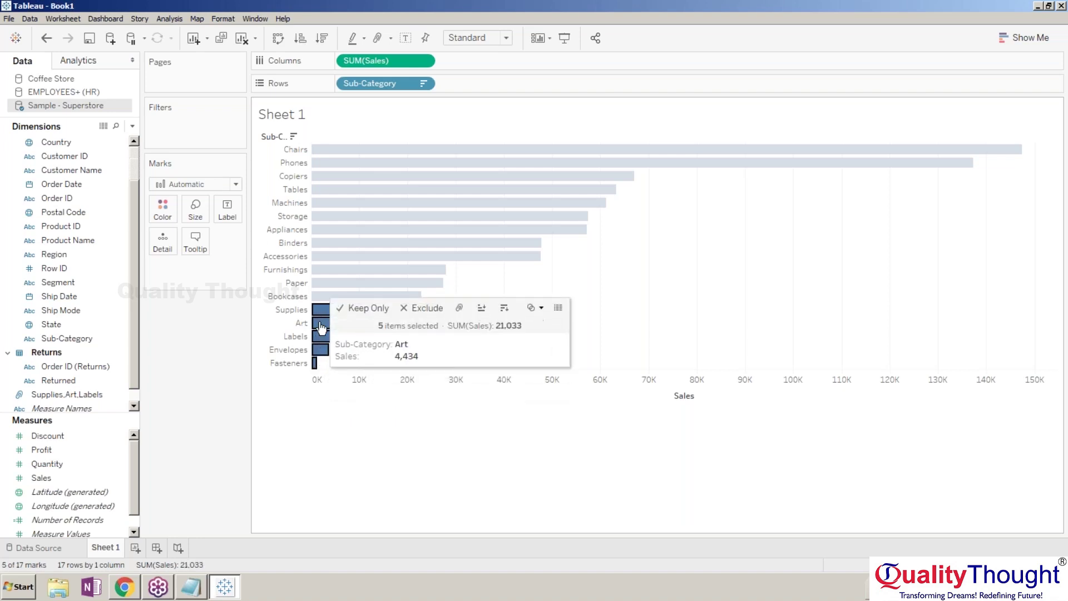
click(459, 309)
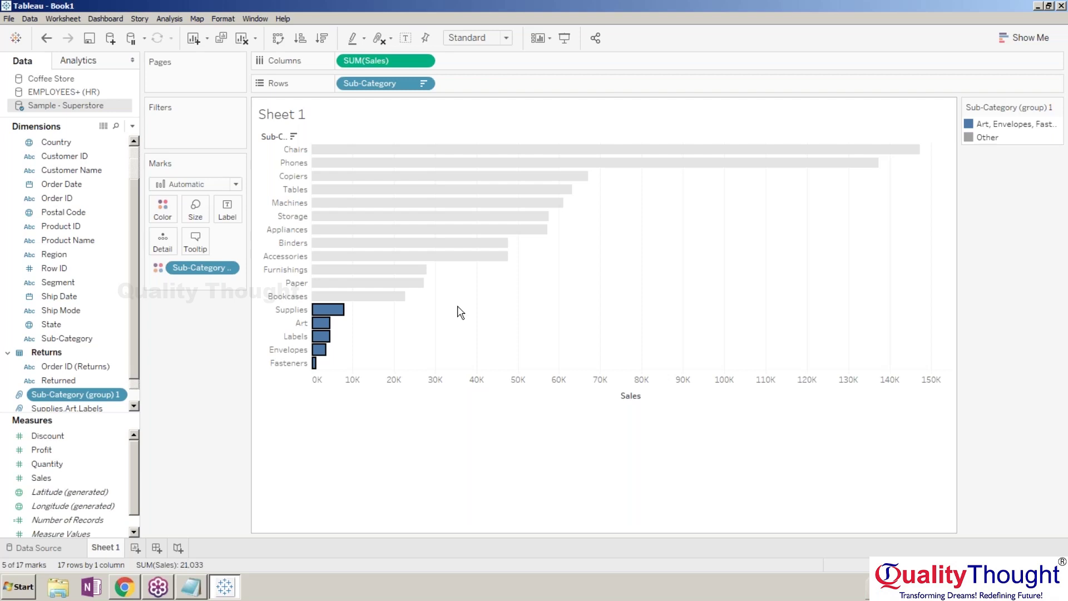
Open the Edit Group dialog for Sub-Category (group) 1 and expand the Other group.
right_click(109, 396)
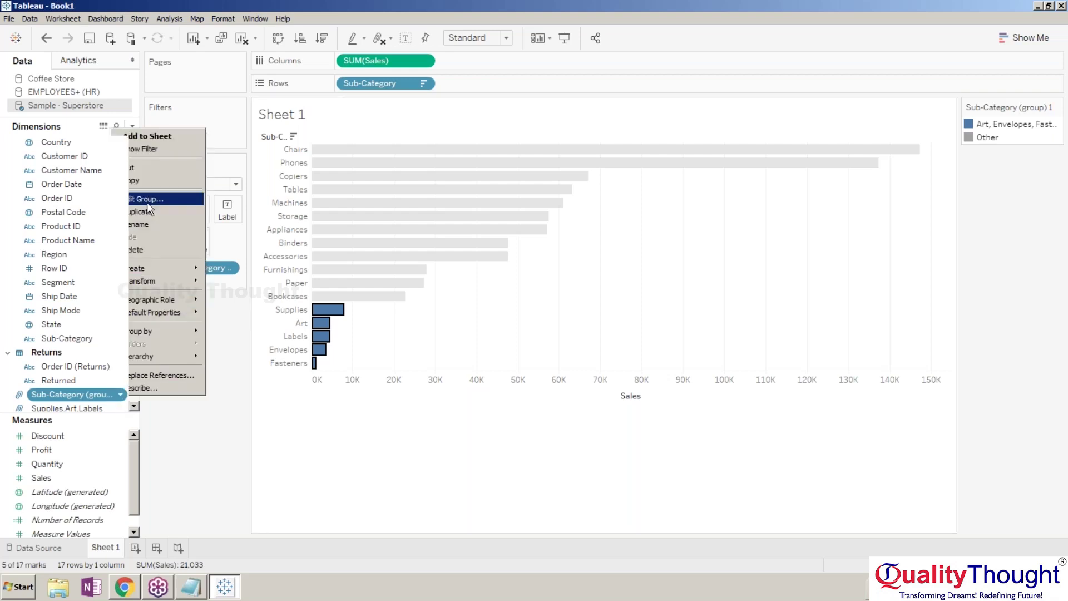
click(146, 200)
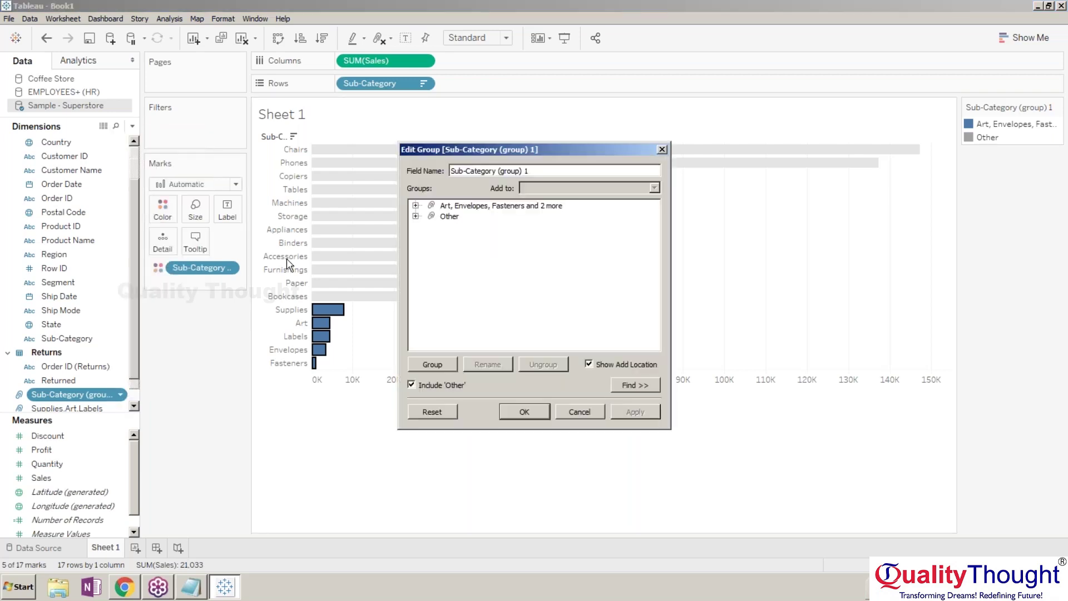
click(416, 205)
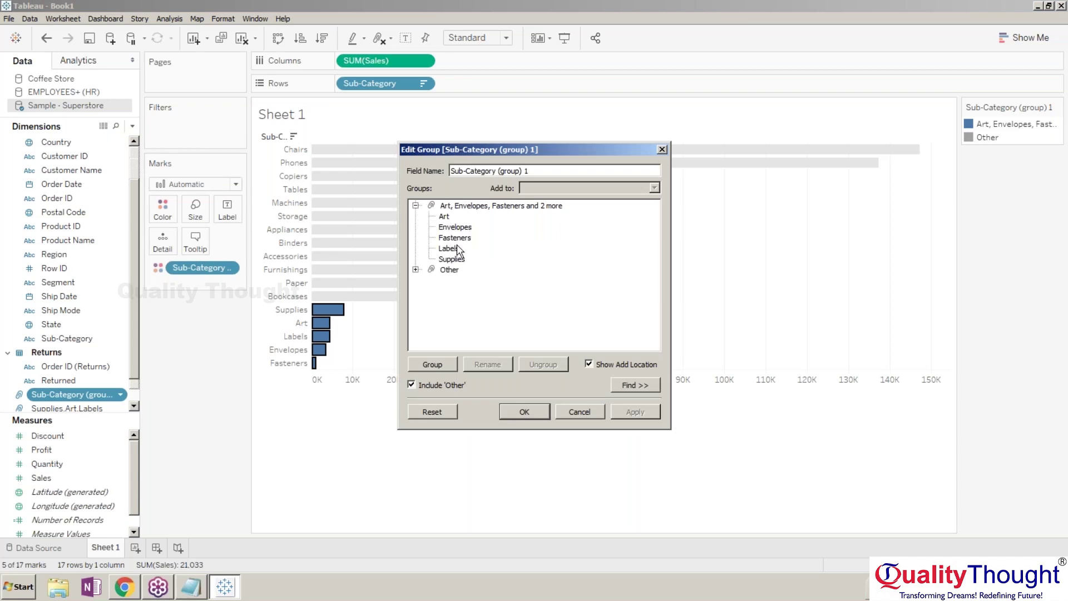
click(415, 205)
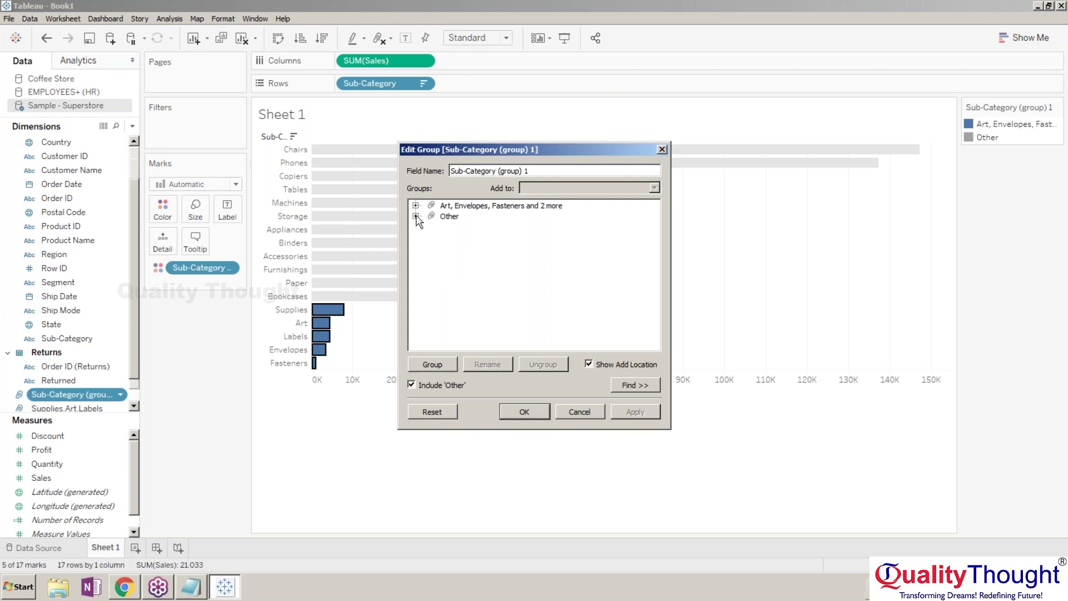
click(416, 216)
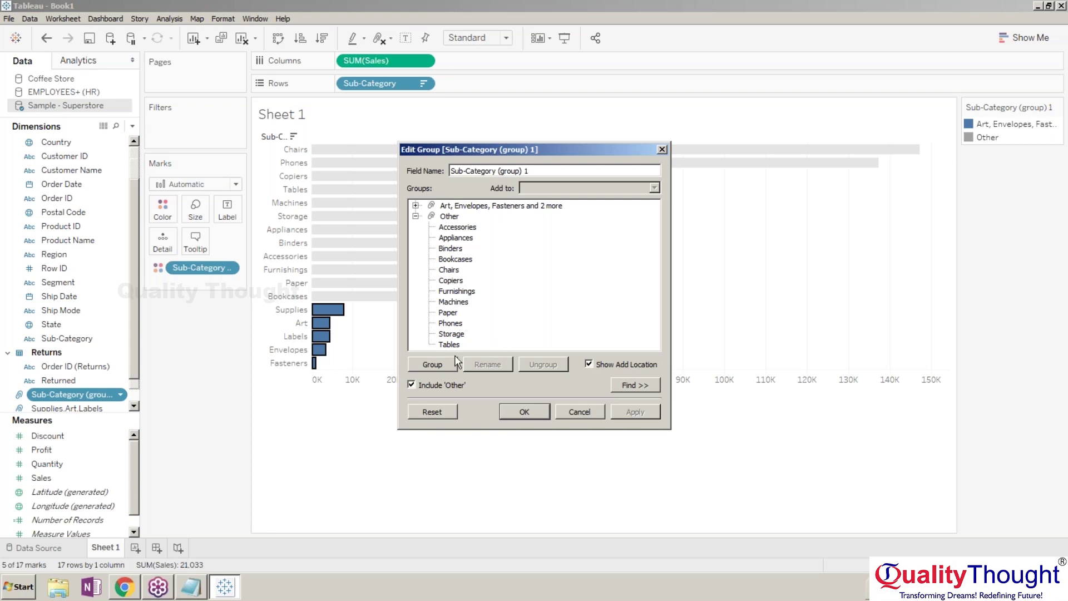
Group Machines, Paper and Phones under the default name and apply the changes.
click(460, 295)
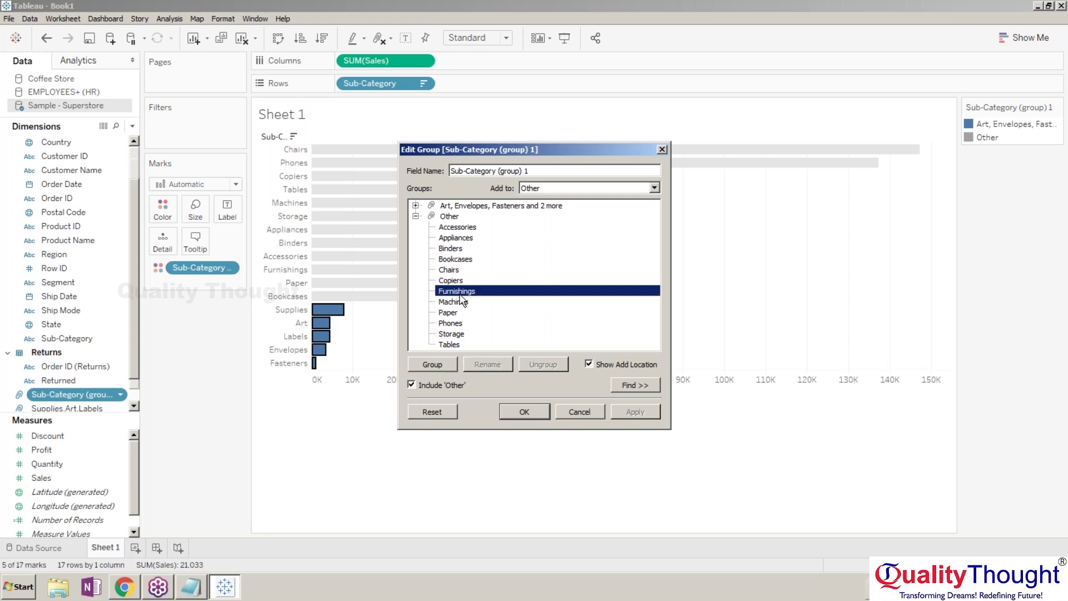
click(462, 301)
key(shift+Down)
key(shift+Down)
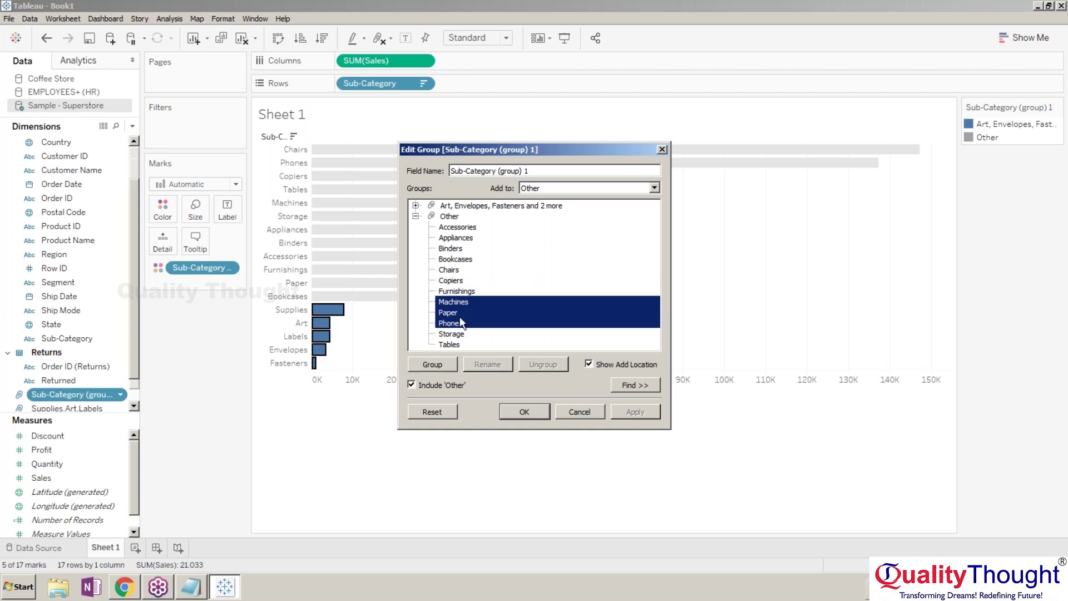
click(433, 364)
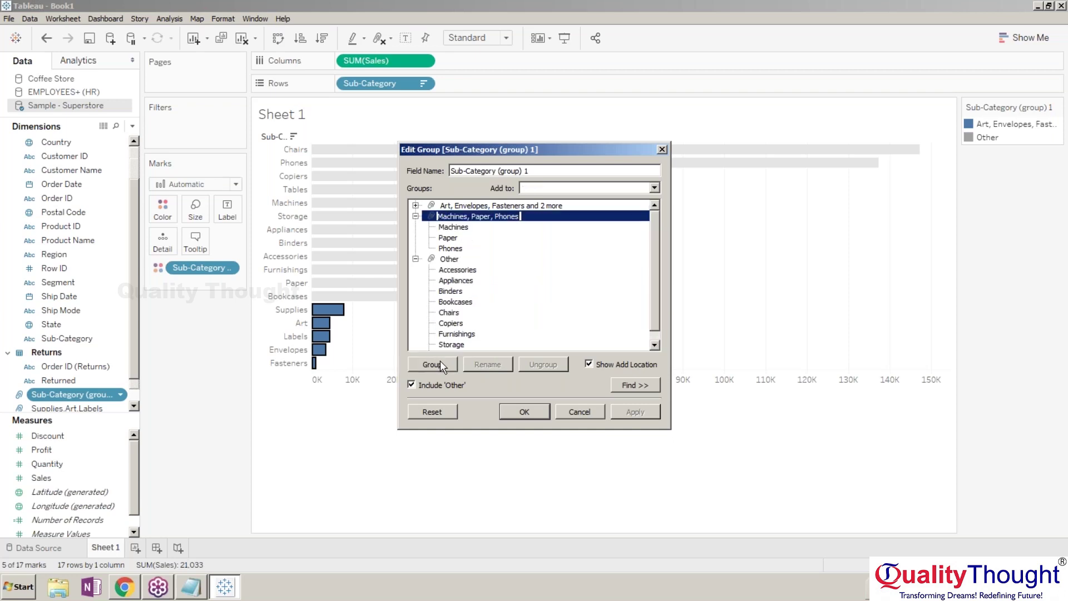
click(548, 314)
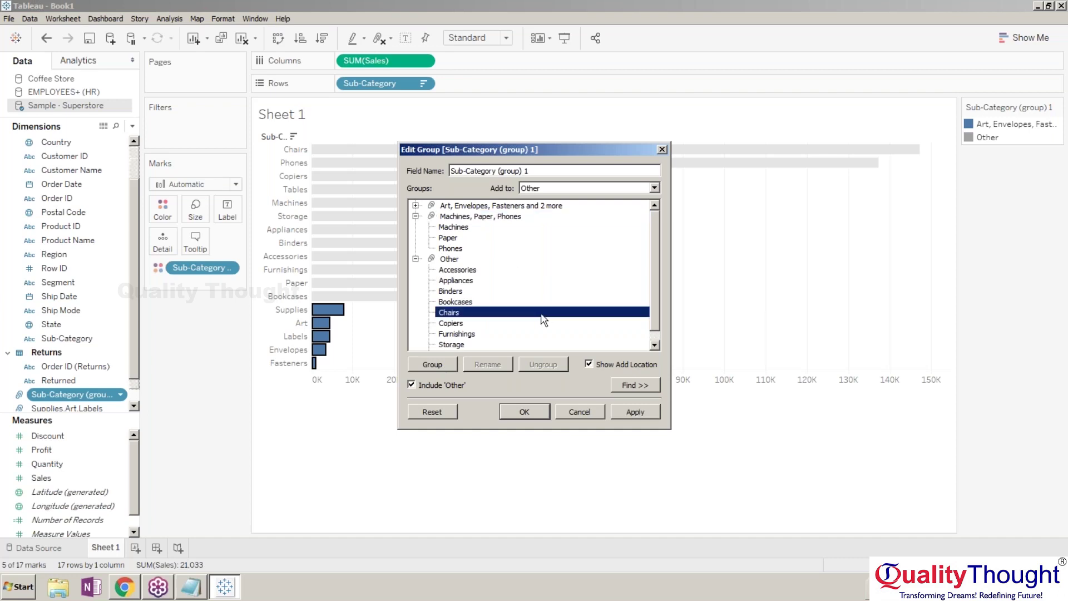
click(416, 216)
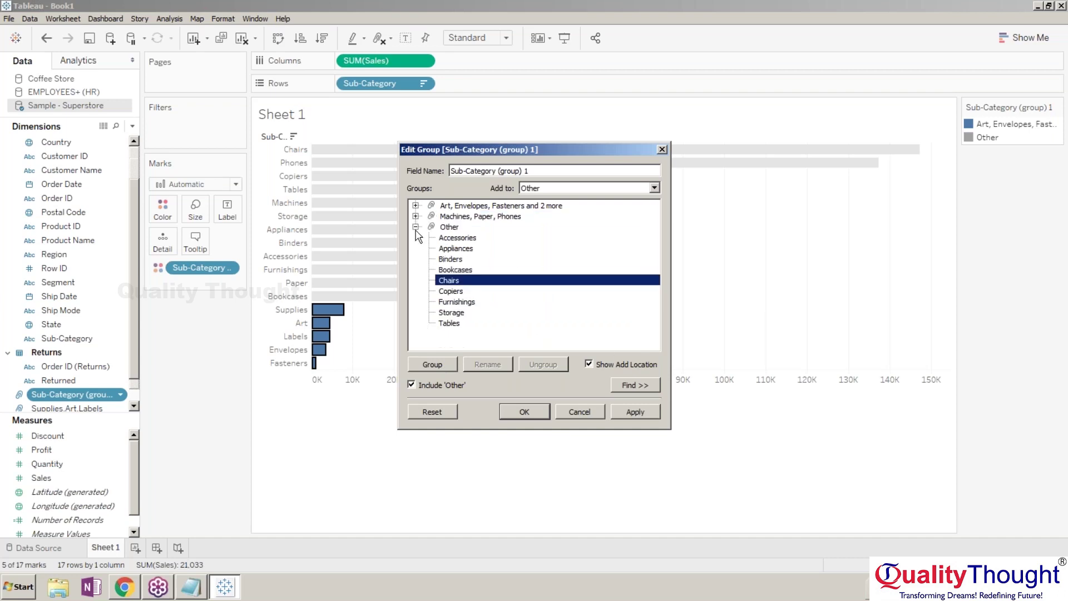
click(416, 227)
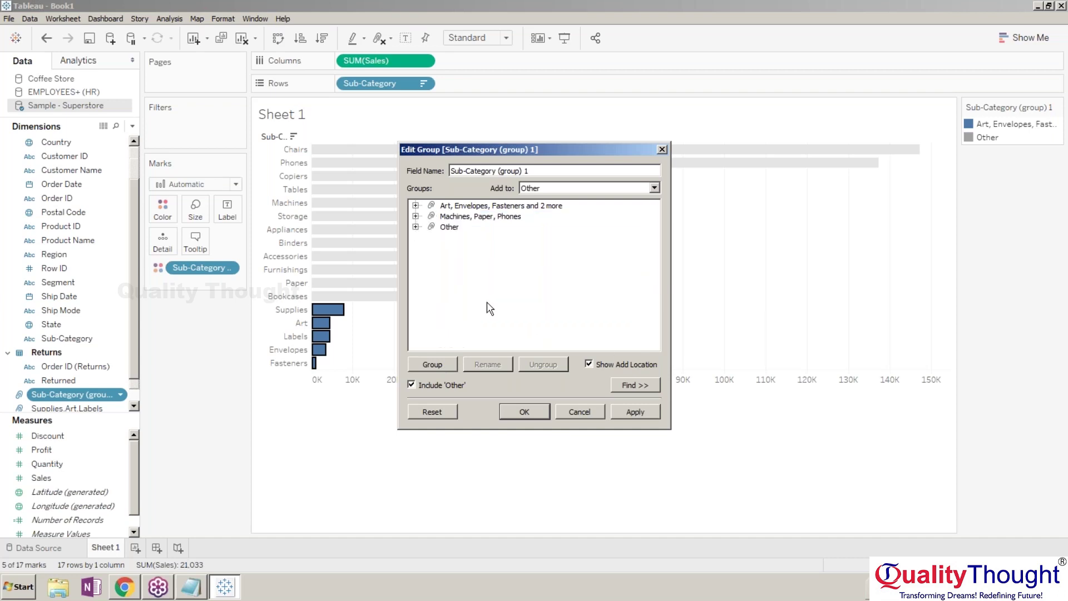
click(520, 416)
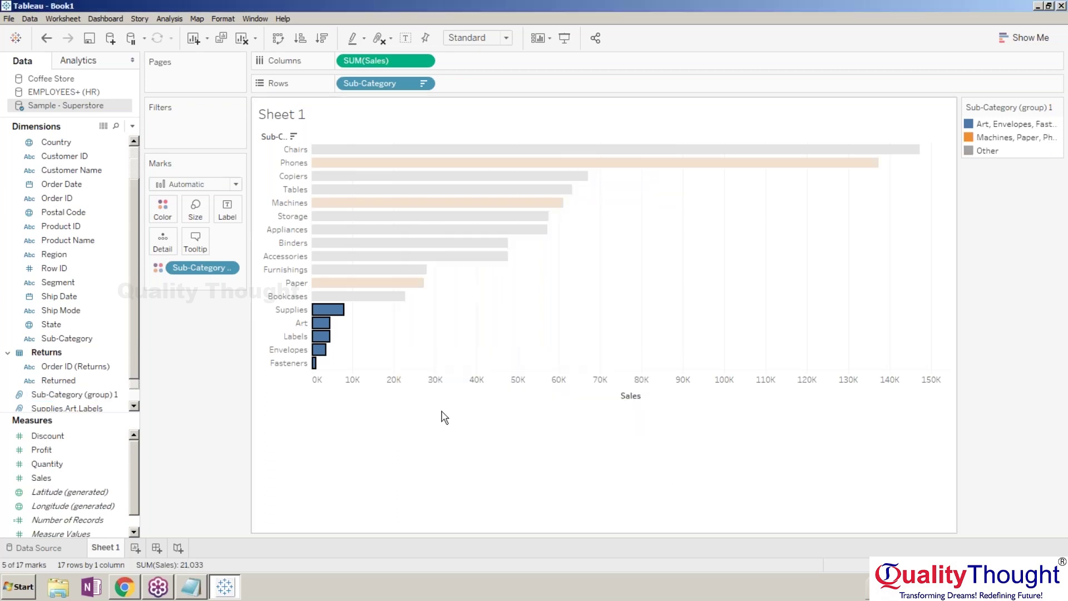
Colour by Sub-Category (group) 1 and move it to Rows for three Sales bars.
scroll(136, 356, down, 2)
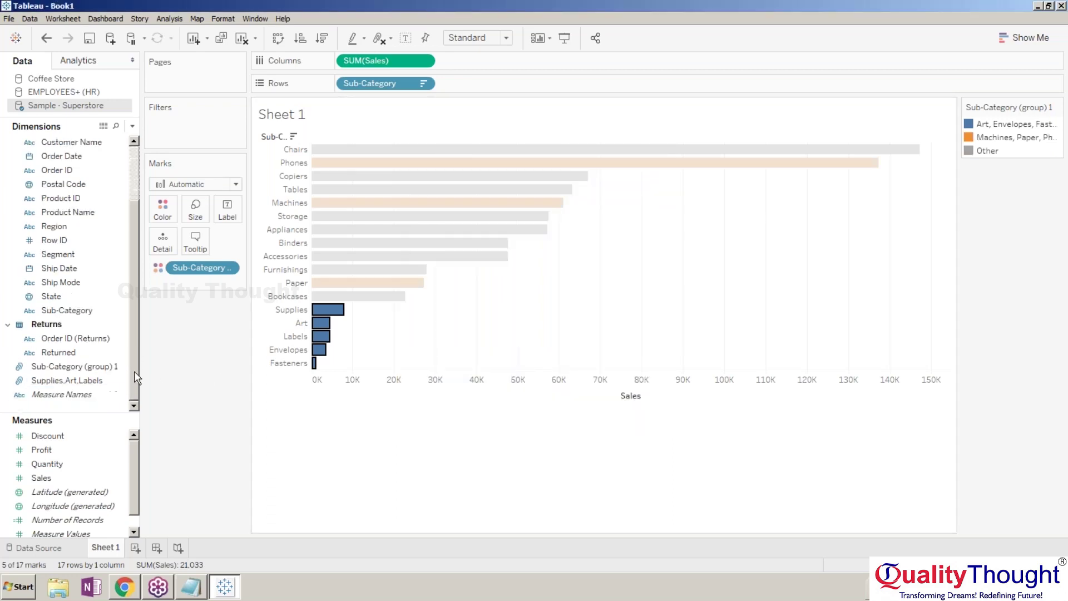
click(89, 367)
drag(89, 367, 362, 220)
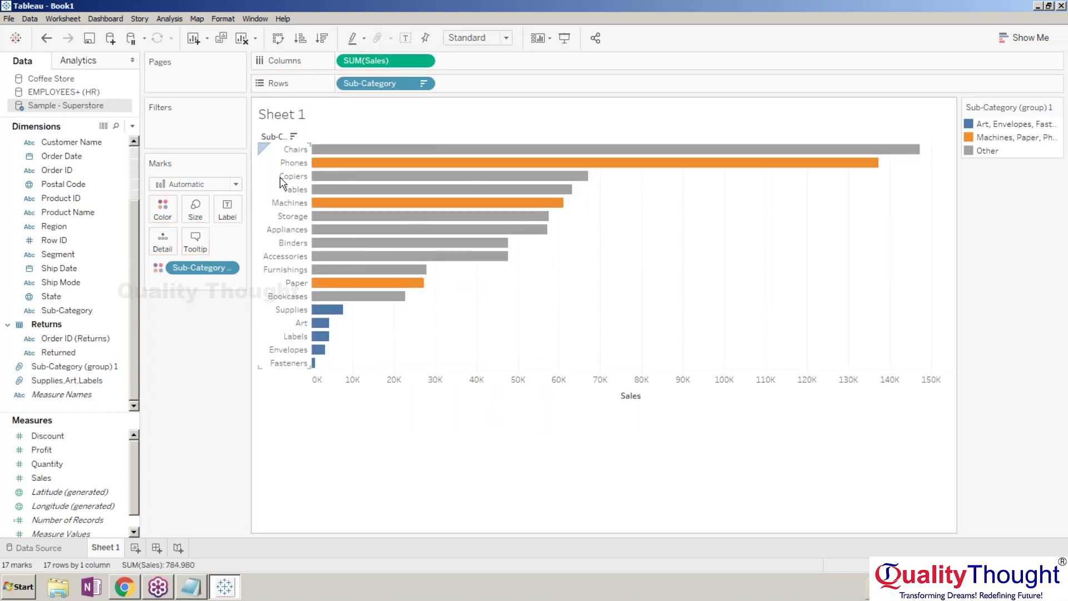
drag(197, 263, 396, 84)
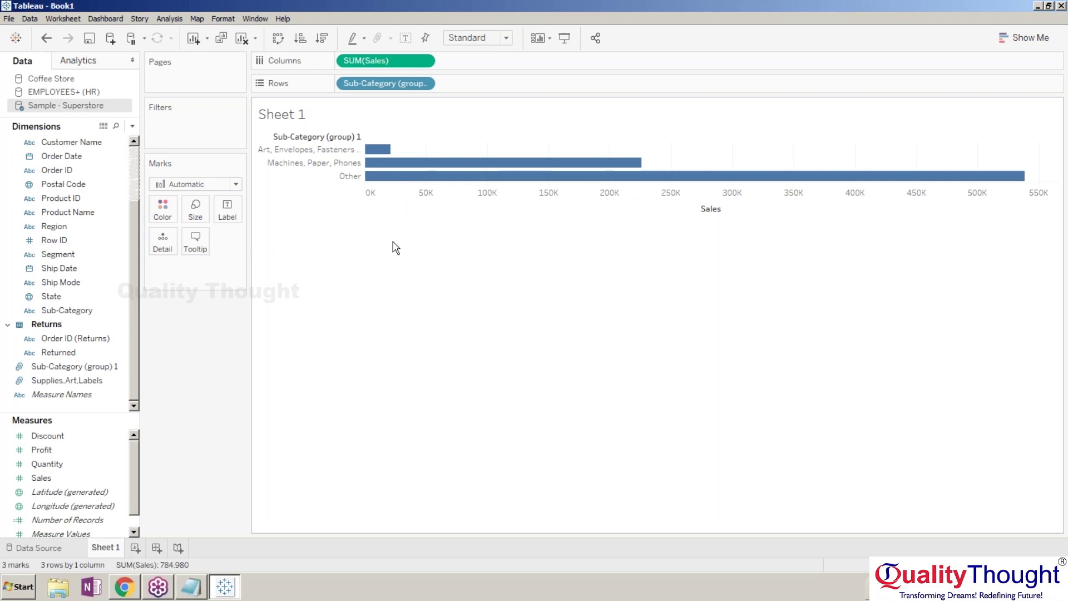
Delete the group field from Rows and the Sales measure from Columns.
click(390, 83)
key(Delete)
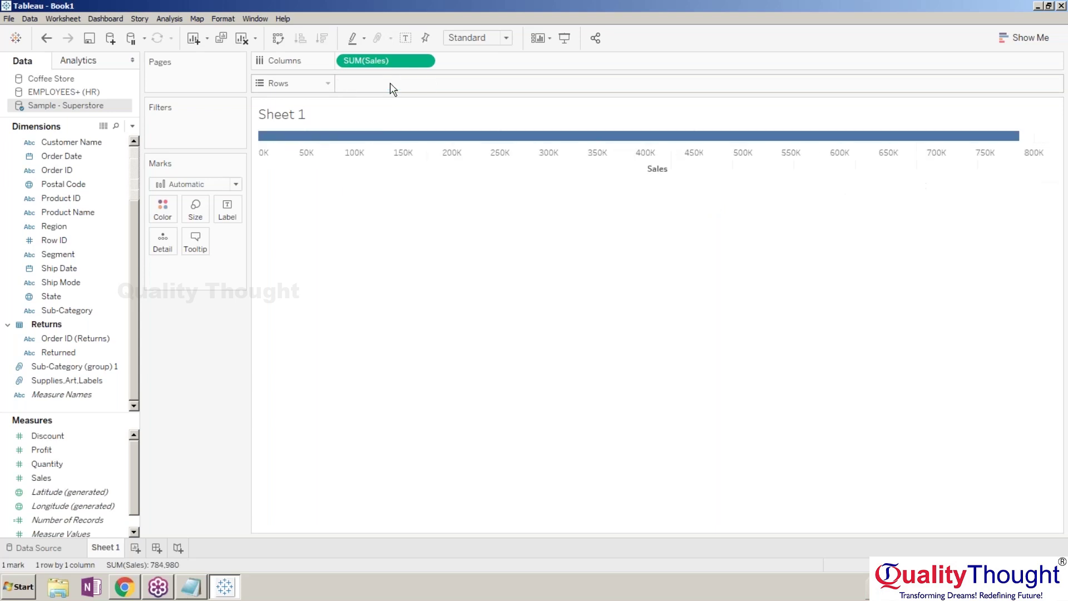
click(368, 60)
key(Delete)
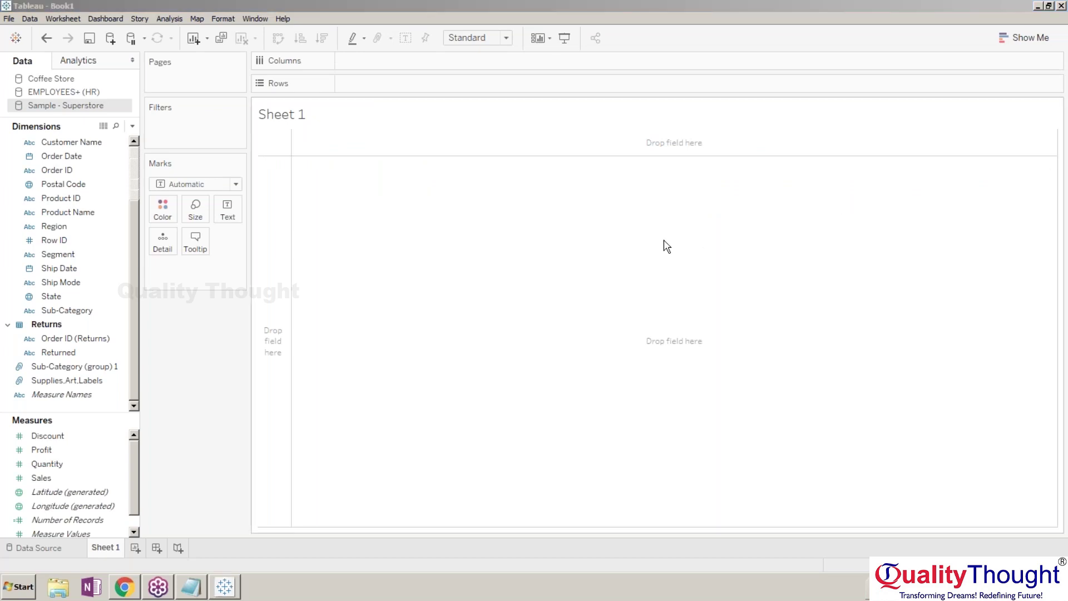
click(579, 250)
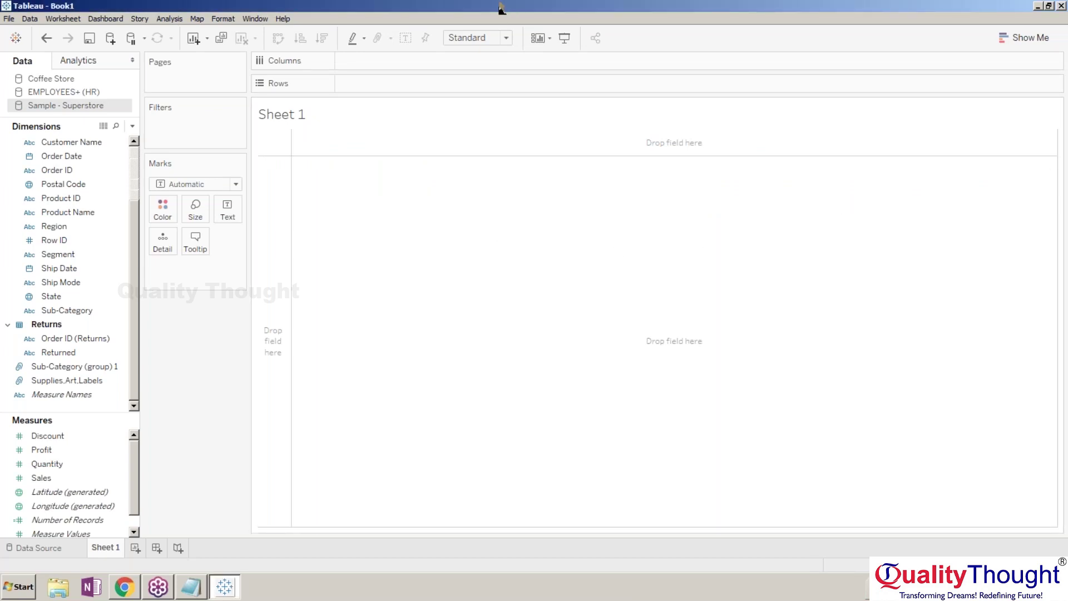
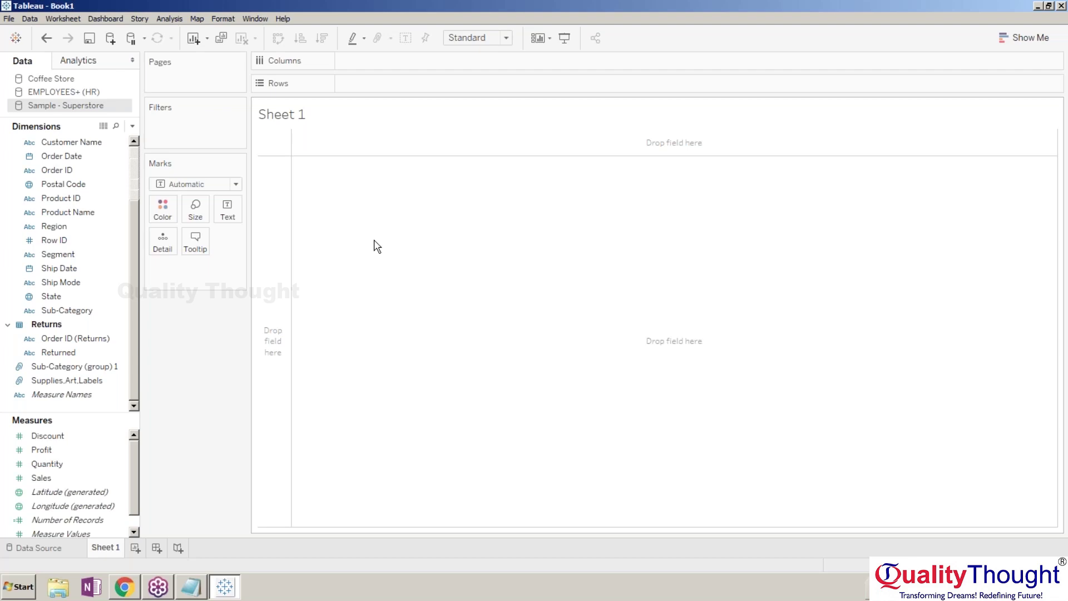
Look at the EMPLOYEES+ (HR) data source, then return to Sheet 1 and move the Sub-Category (group) 1 field.
double_click(77, 106)
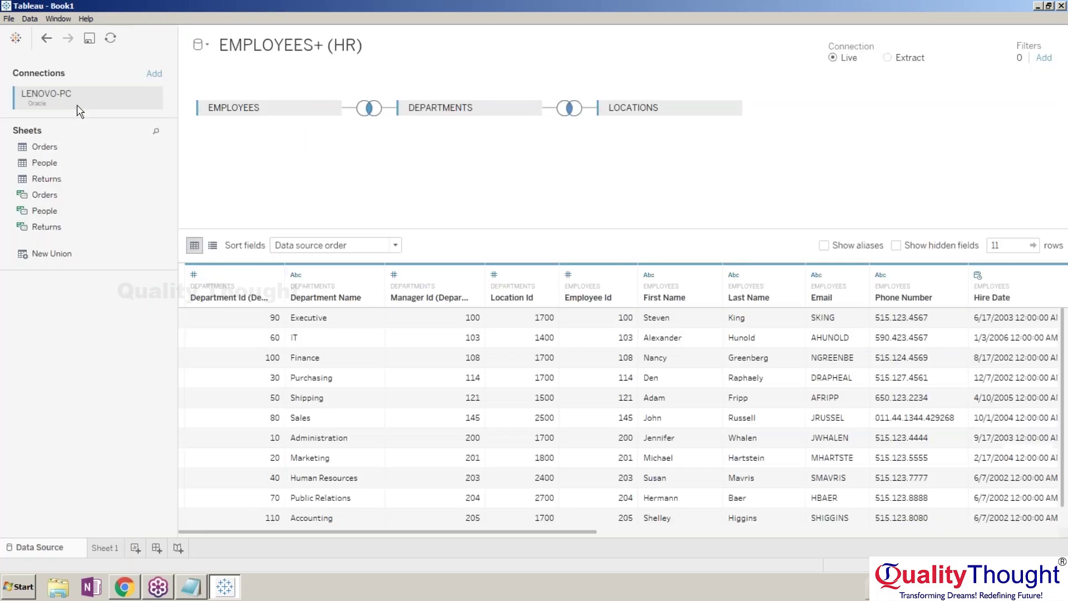
click(106, 548)
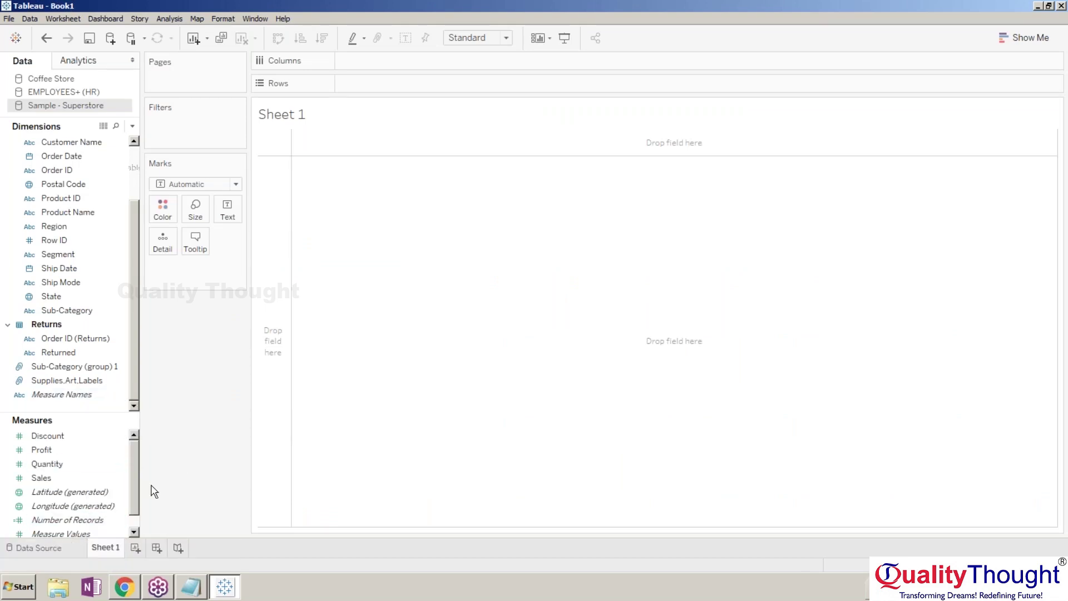
scroll(132, 469, down, 1)
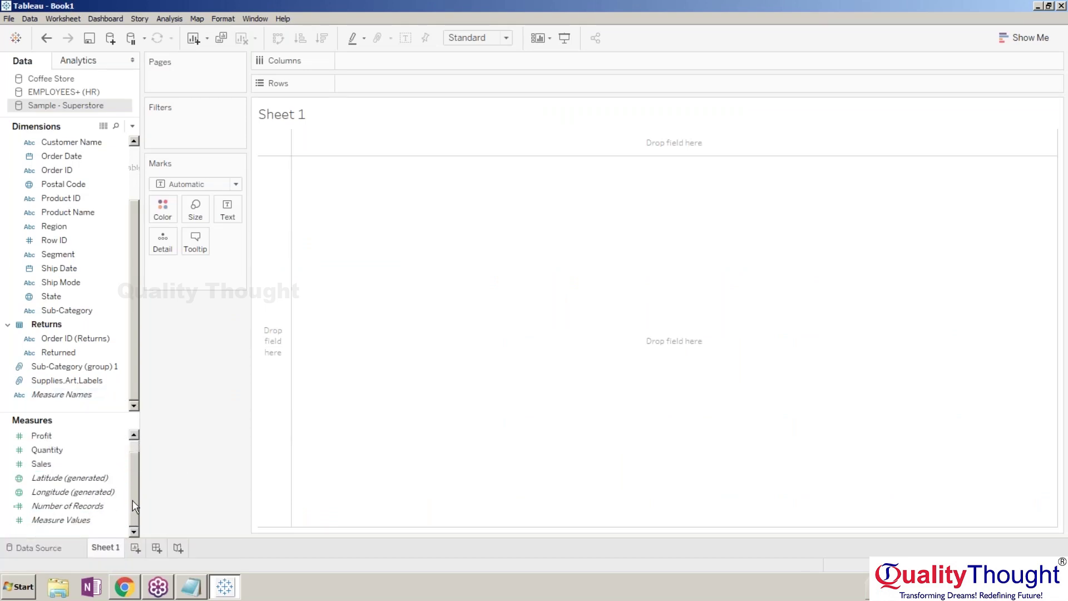
click(112, 366)
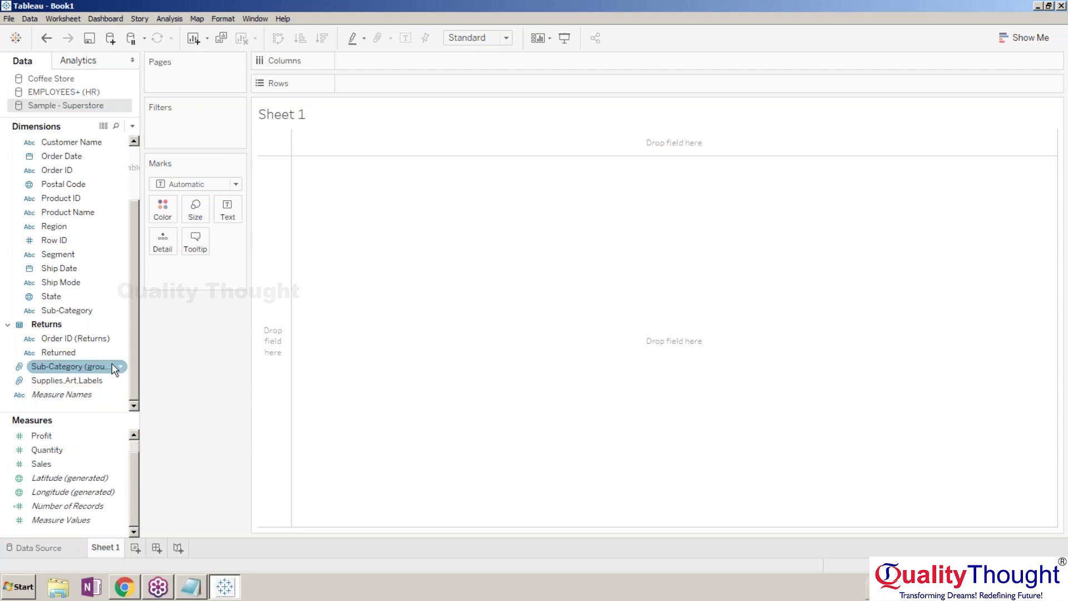
drag(114, 368, 246, 327)
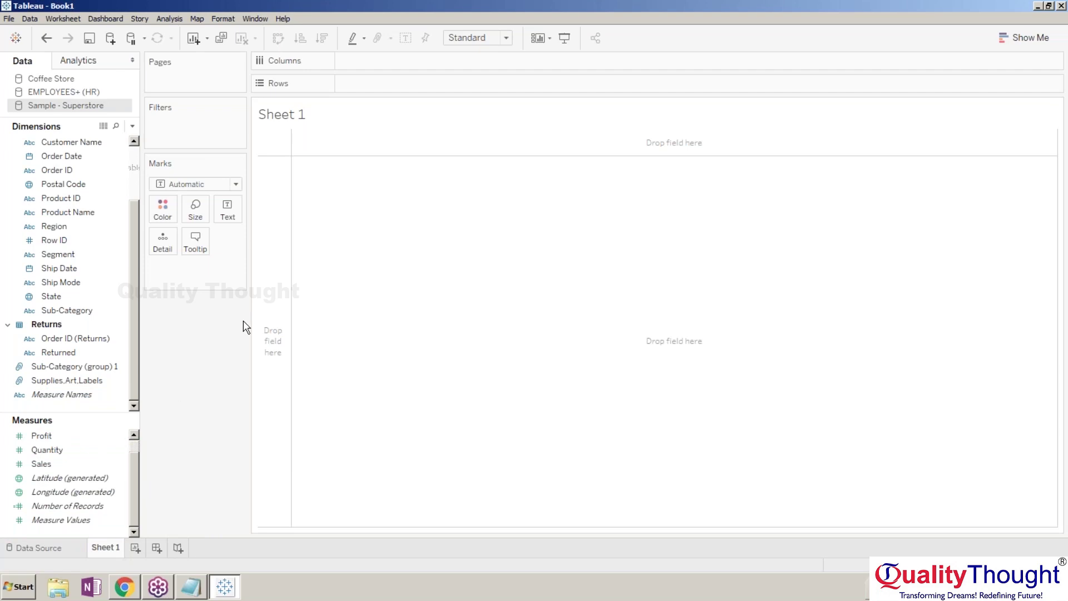
Plot SUM(Sales) on Columns against SUM(Profit) on Rows, with Sub-Category on Detail for 17 marks.
click(74, 382)
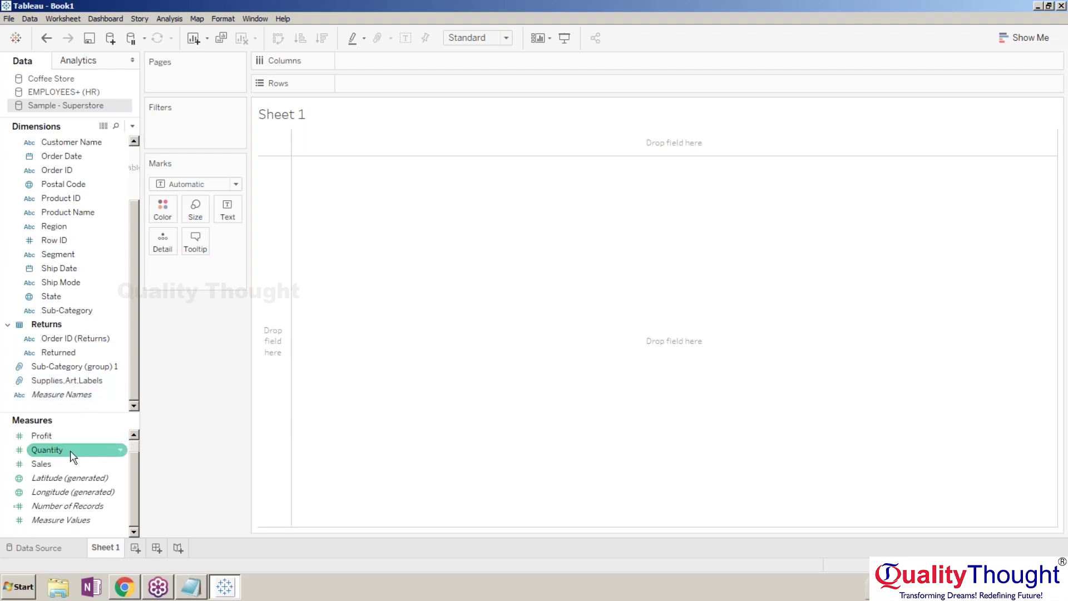
drag(70, 464, 367, 61)
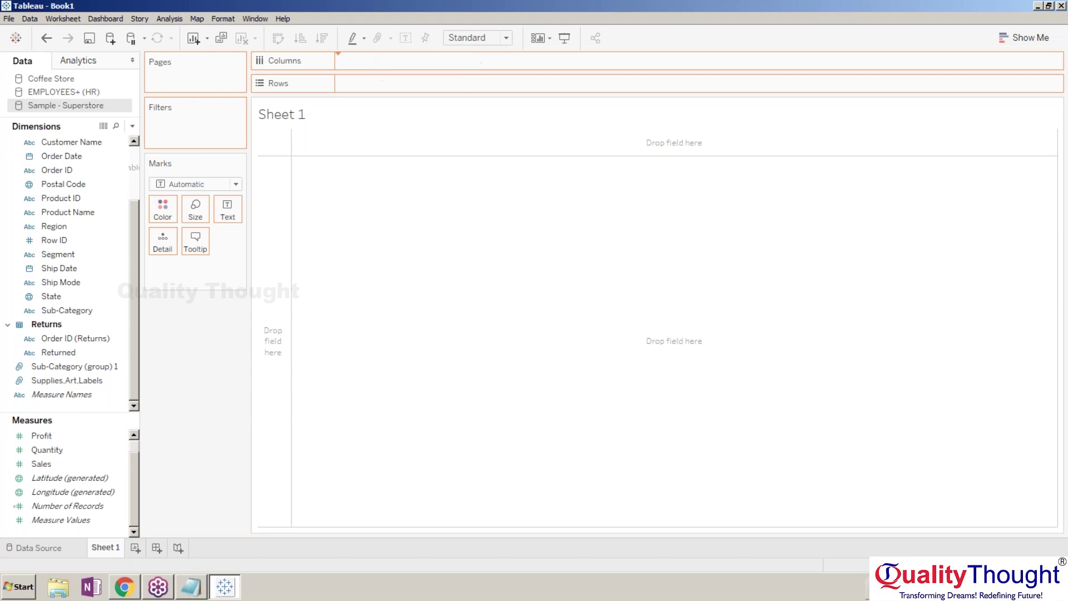
drag(69, 437, 389, 91)
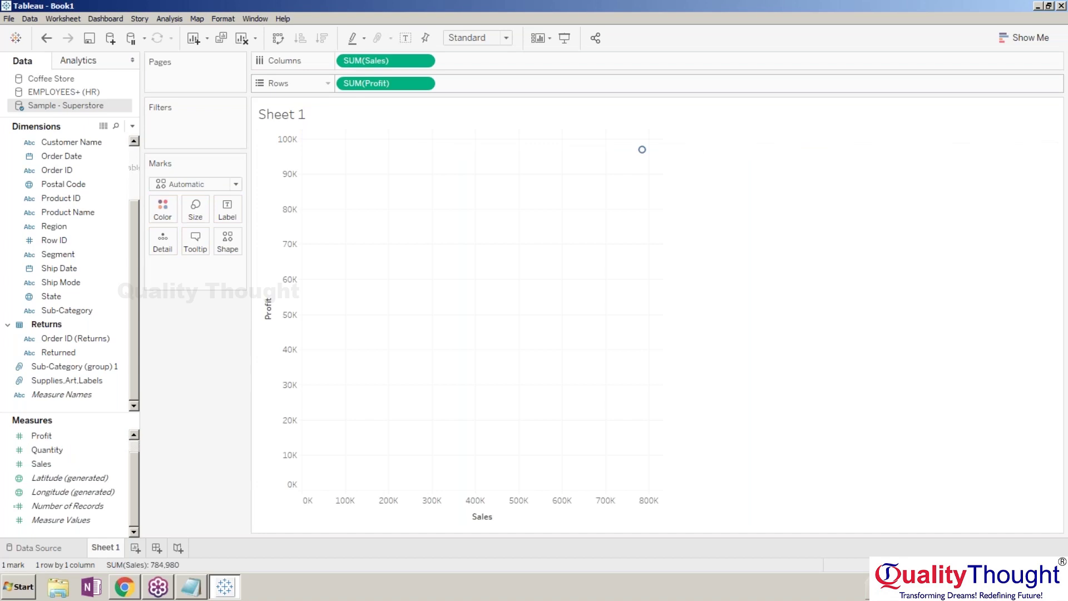
mouse_move(643, 151)
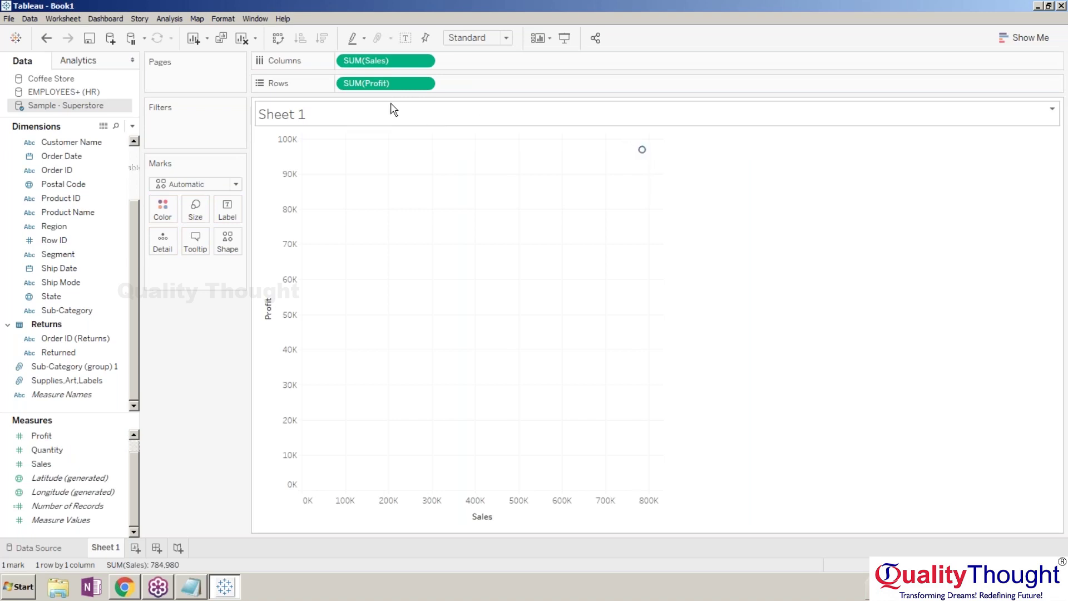
drag(100, 309, 167, 256)
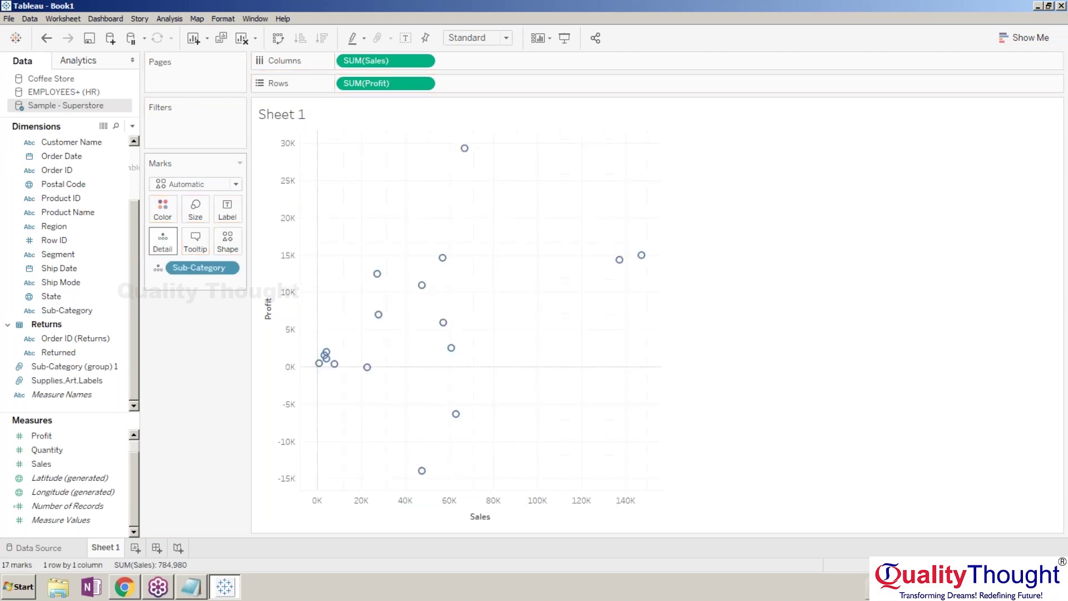
Replace Sub-Category on Detail with Customer Name, giving 247 Sales vs Profit marks.
click(230, 267)
click(202, 273)
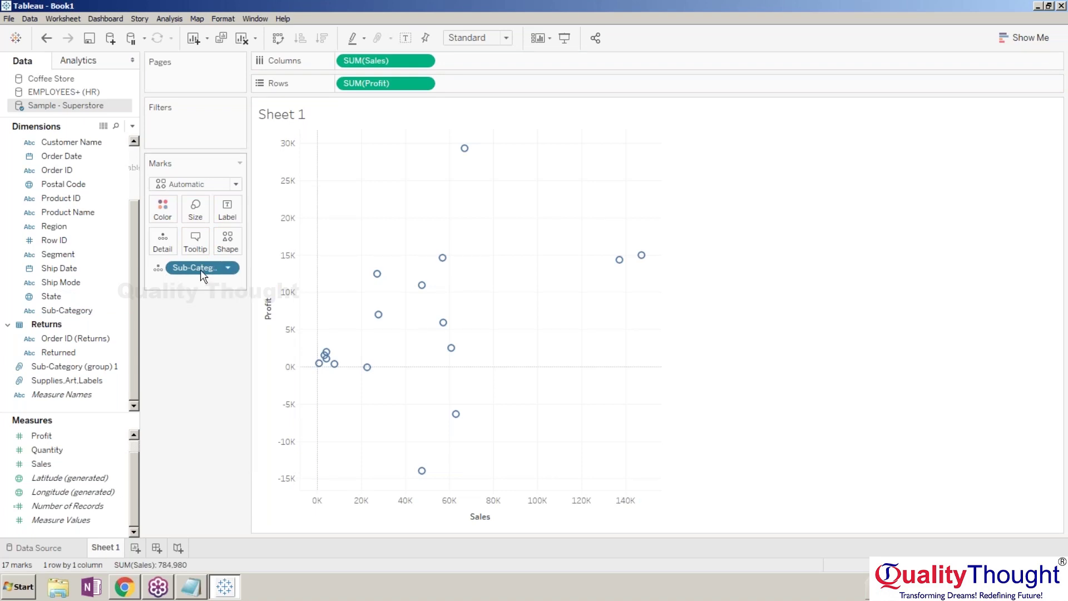
drag(201, 269, 75, 294)
drag(68, 143, 162, 245)
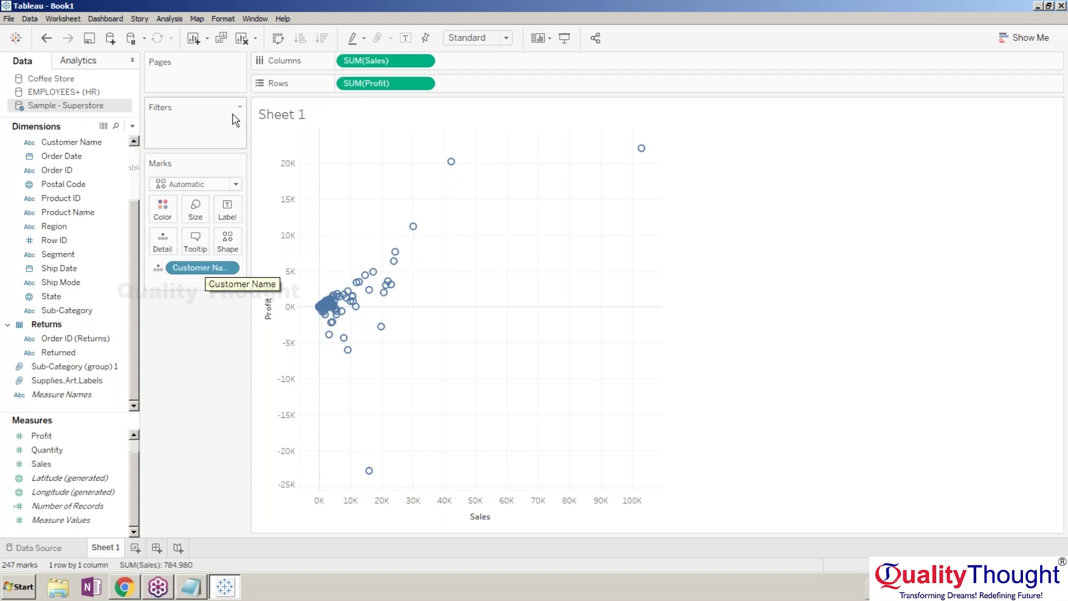
Marquee-select the five big-loss customer circles at the bottom of the scatter.
mouse_move(452, 162)
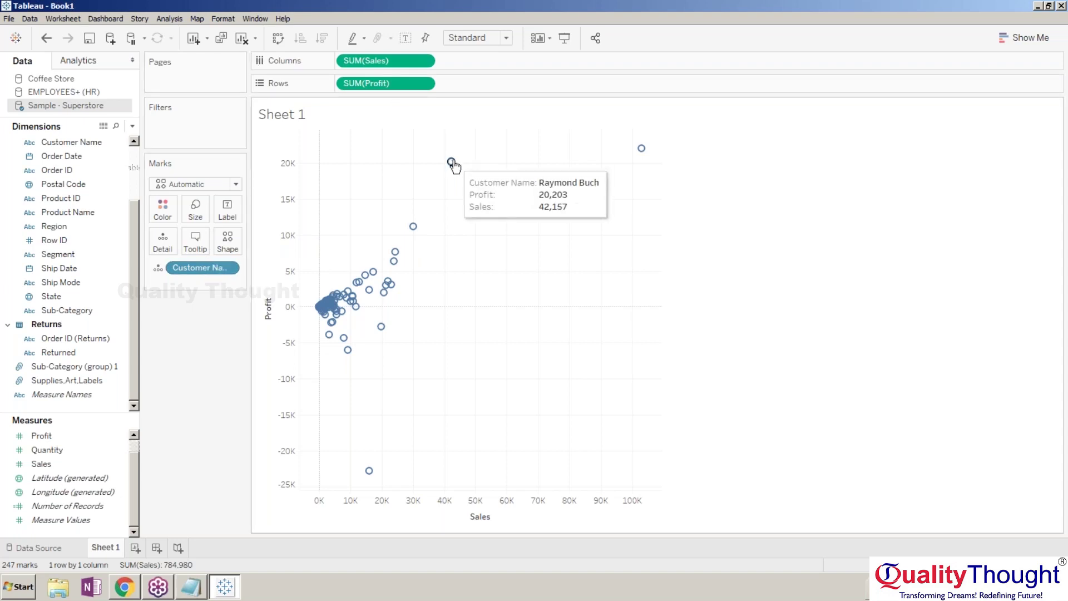
mouse_move(394, 262)
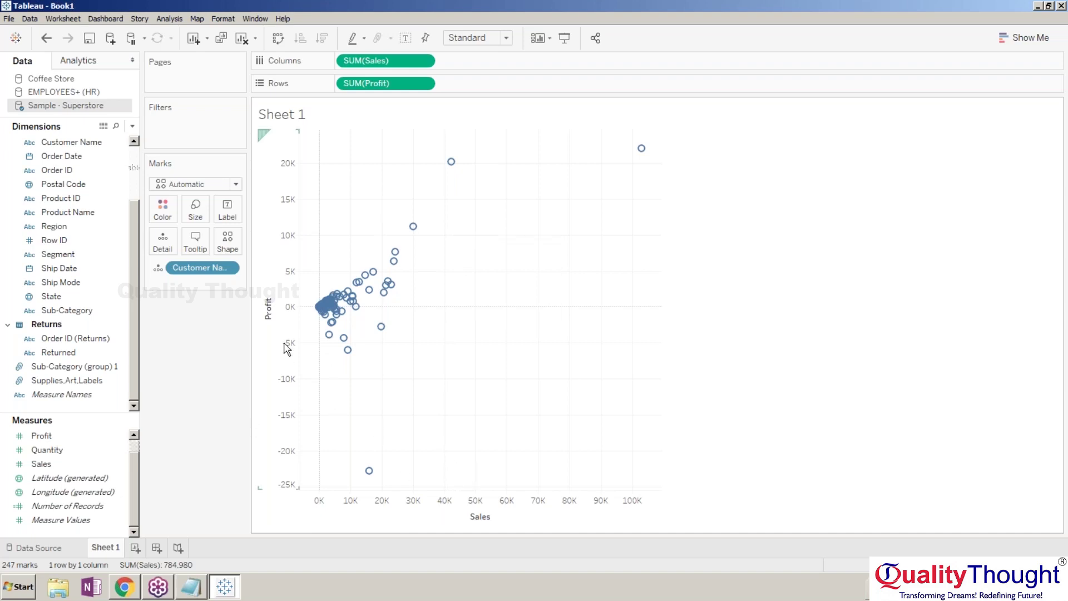
mouse_move(330, 341)
drag(565, 480, 307, 330)
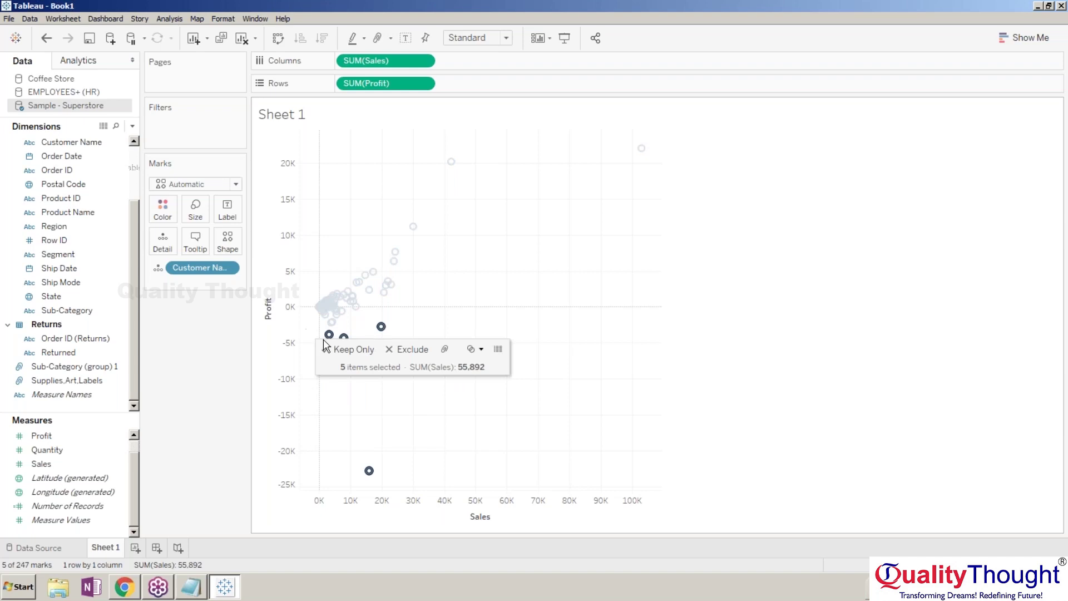
Create a Customer Name set named '-3K Profit' from the five selected customers.
click(482, 352)
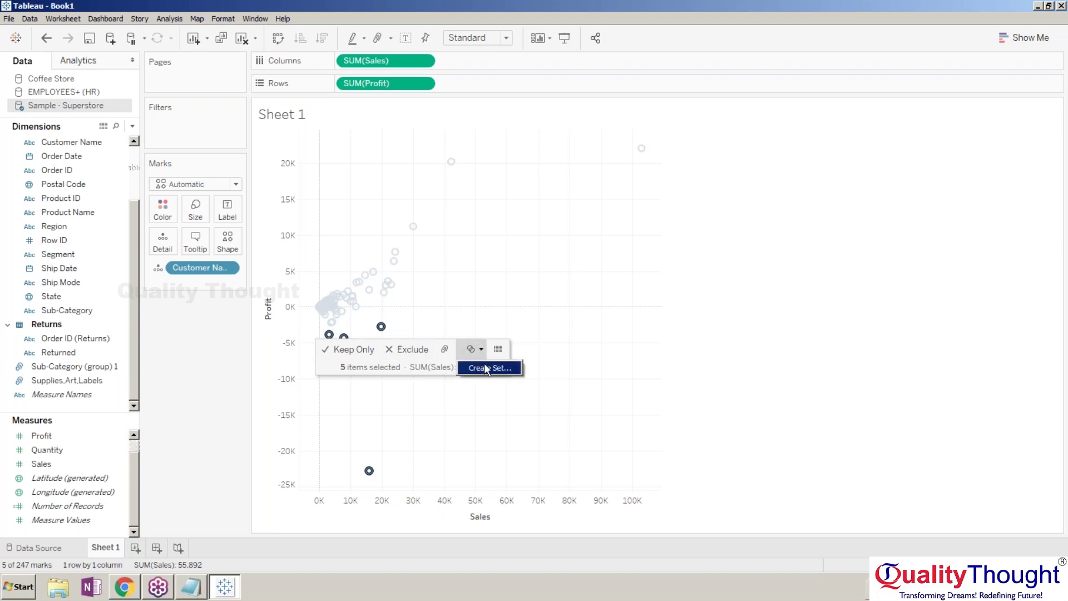
click(485, 366)
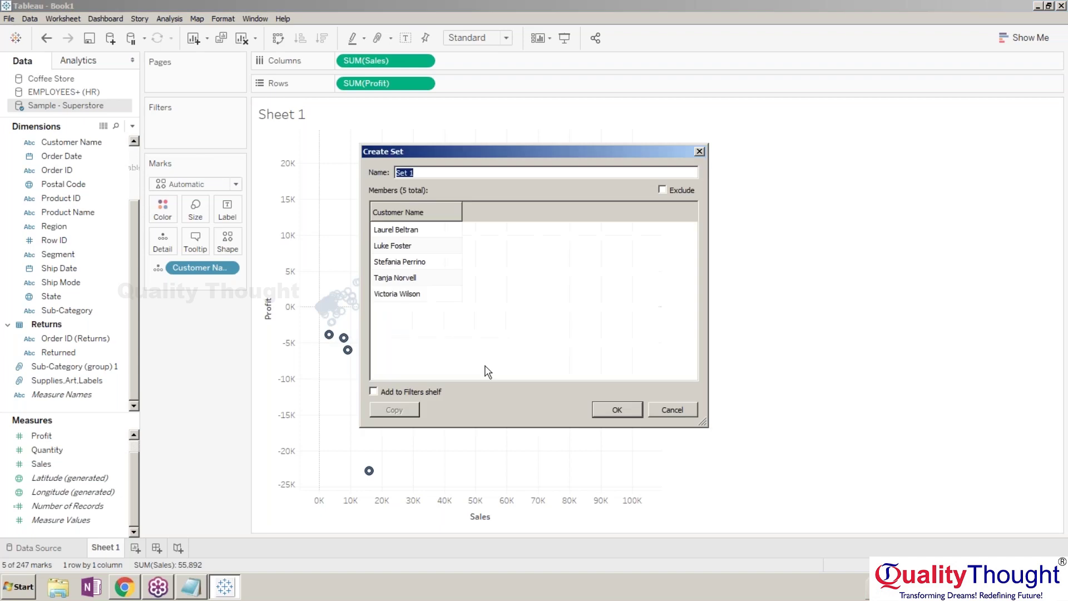
mouse_move(458, 271)
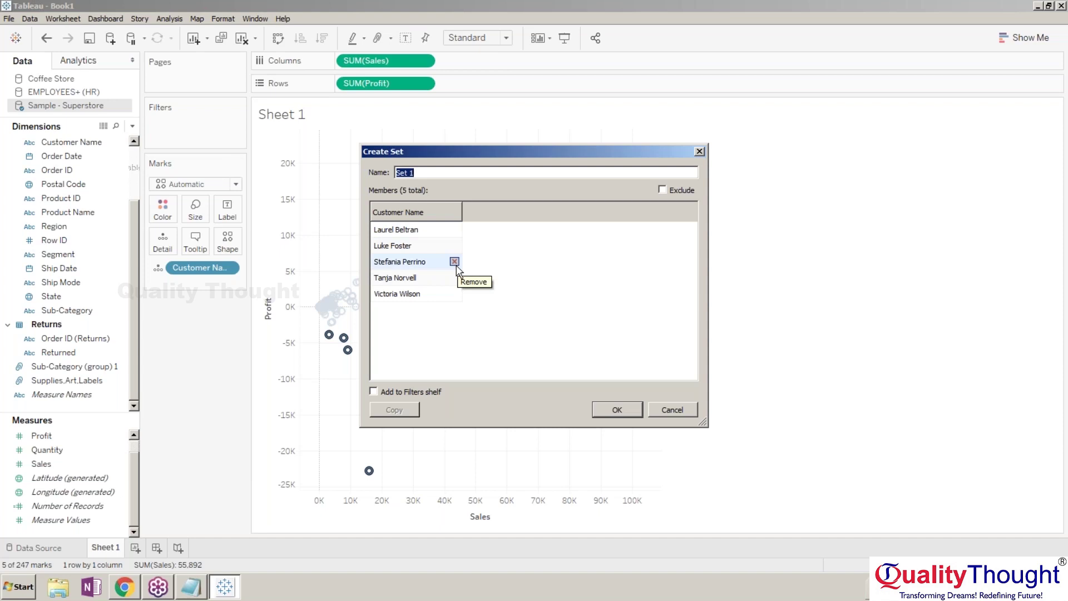
text(-30)
key(BackSpace)
text(K Profit)
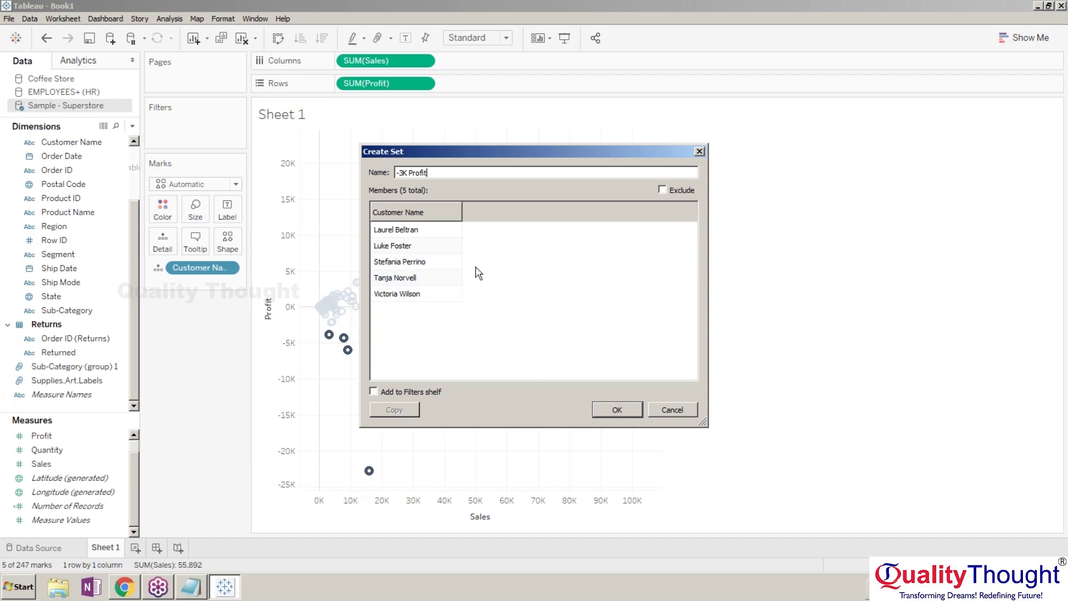
click(629, 408)
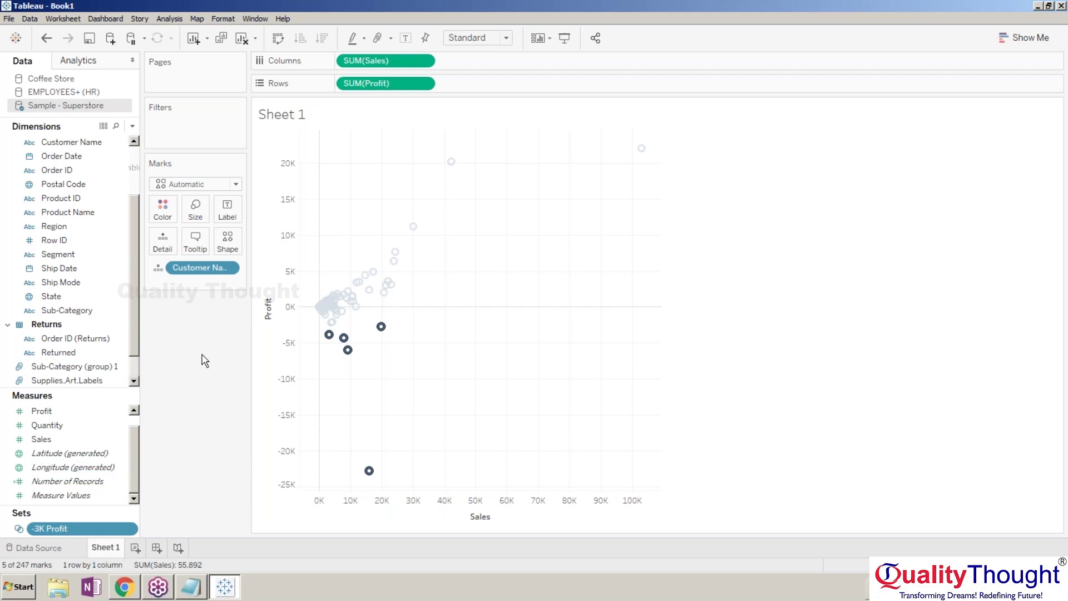
Filter the view by the -3K Profit set as In/Out, keeping only In customers.
drag(70, 531, 198, 126)
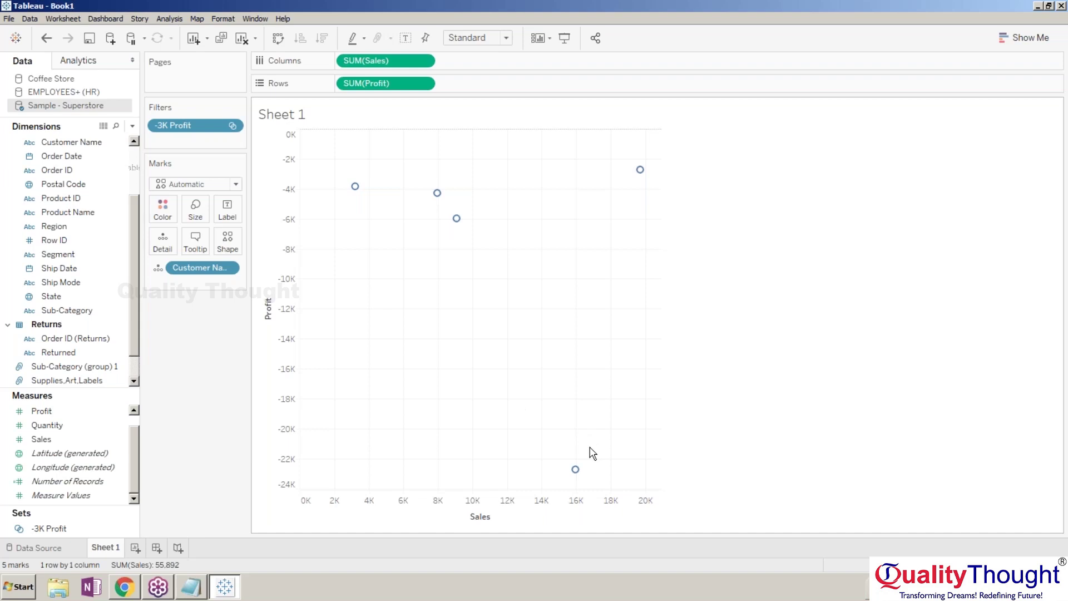
click(232, 126)
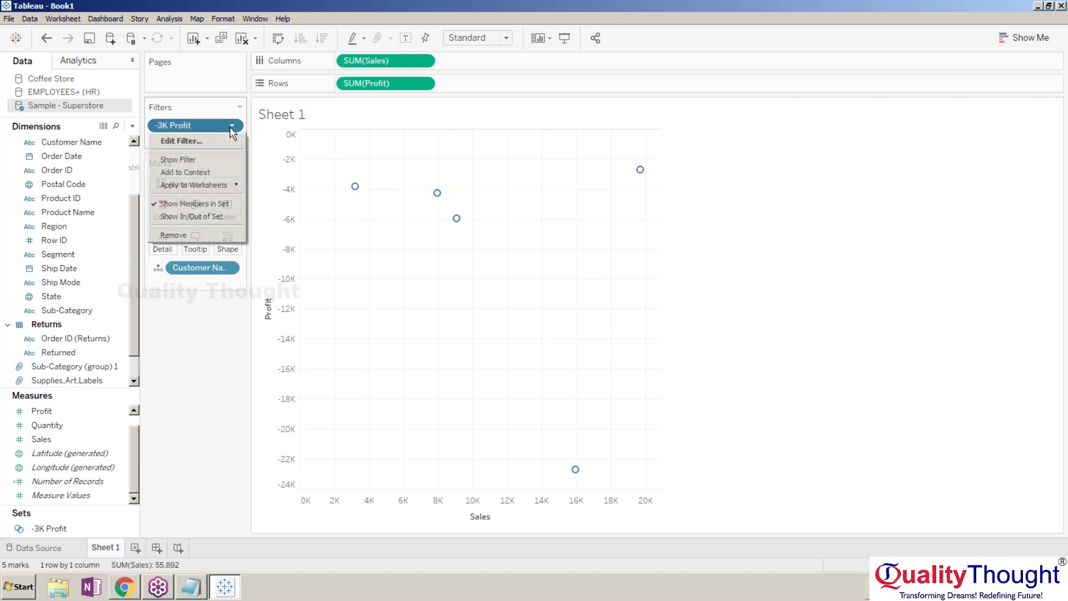
click(203, 217)
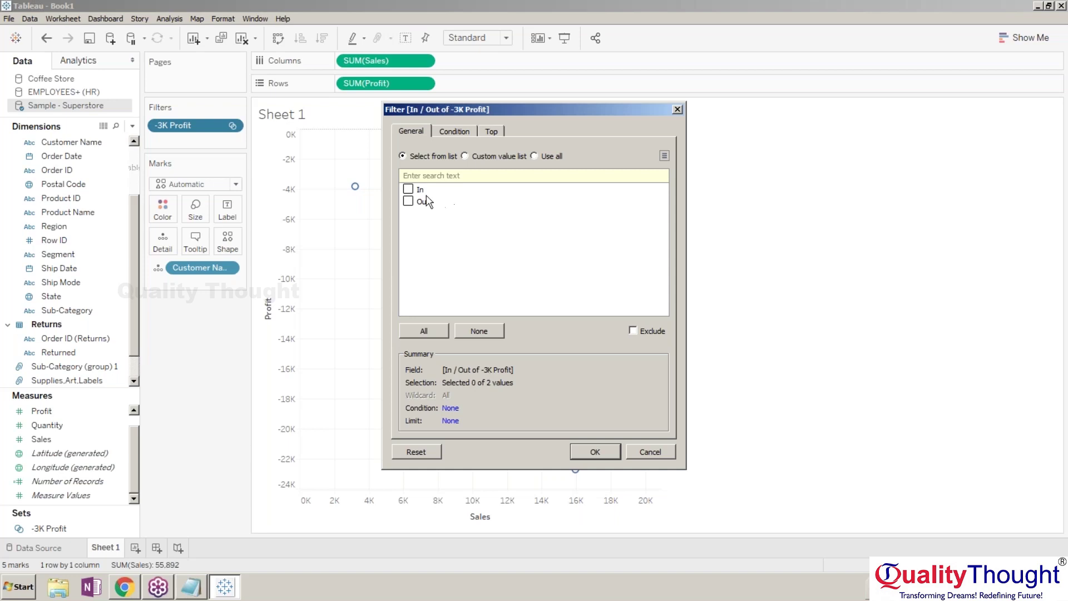
click(409, 190)
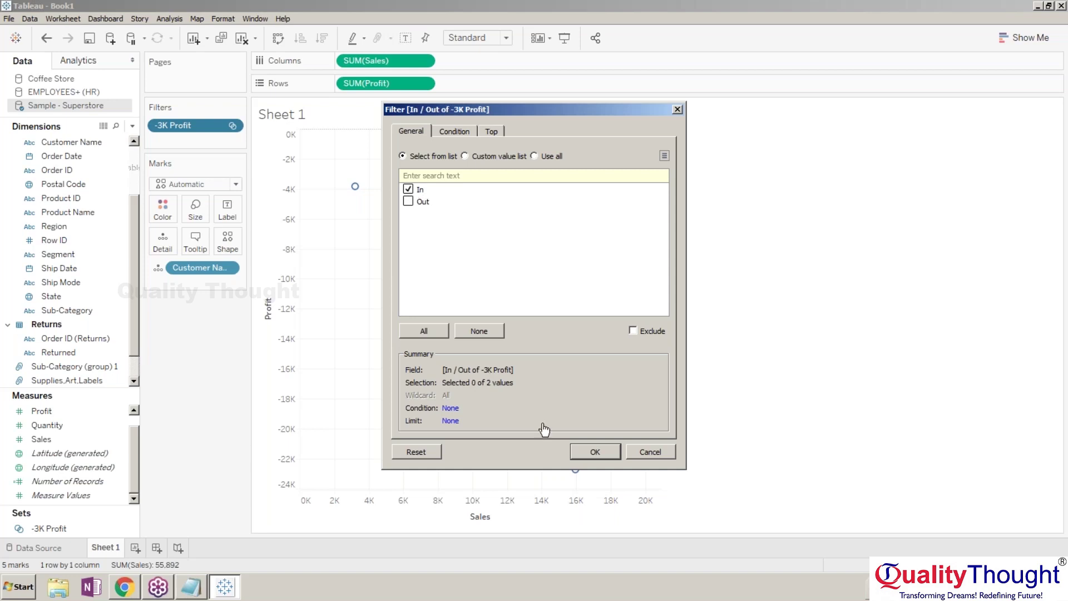
click(590, 451)
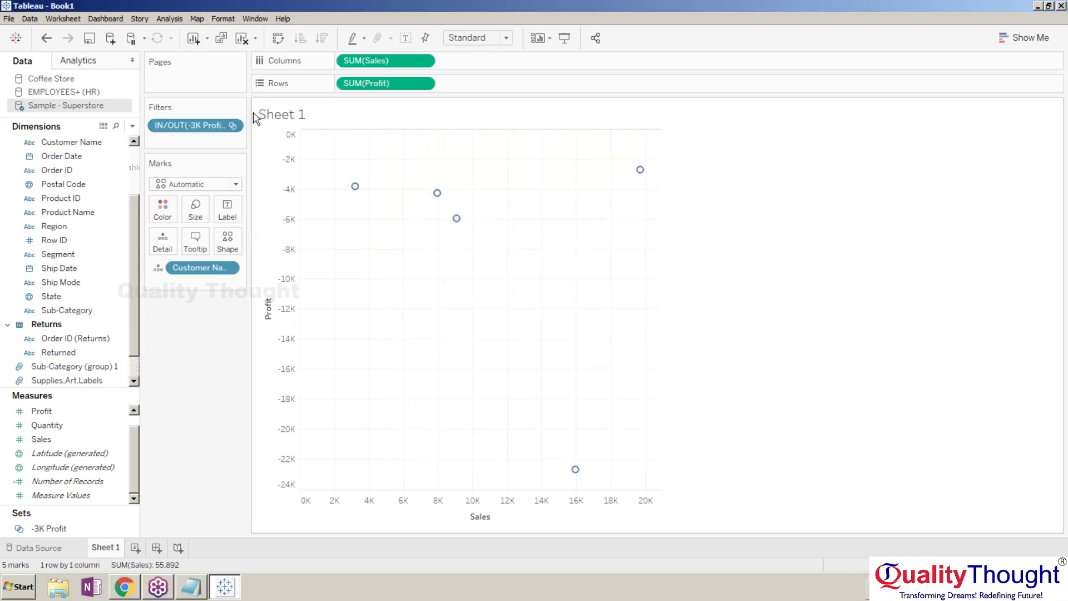
Edit the set filter to include both In and Out customers.
click(232, 126)
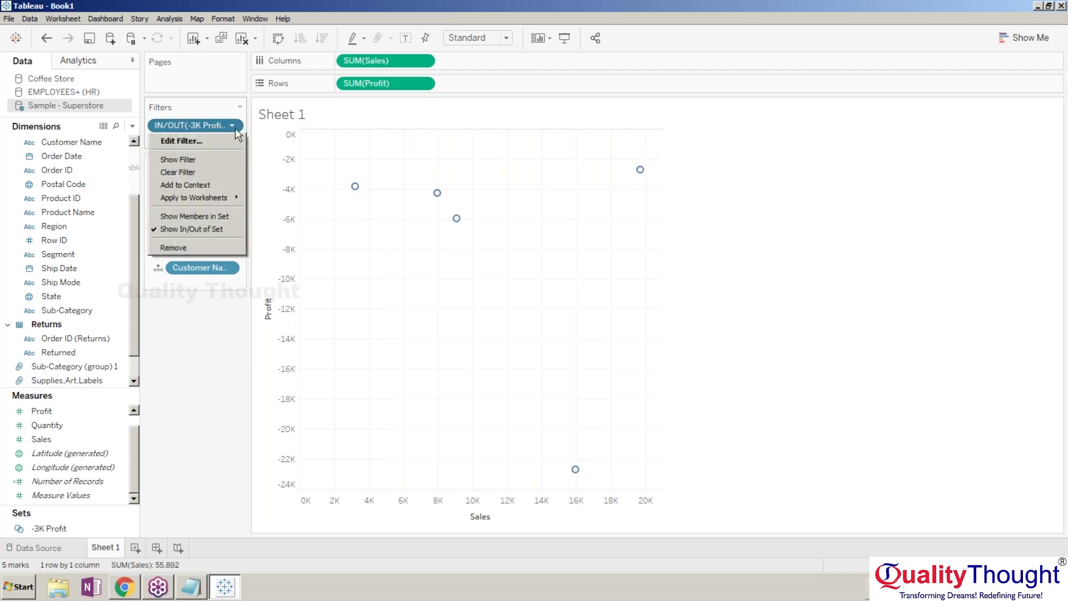
click(206, 141)
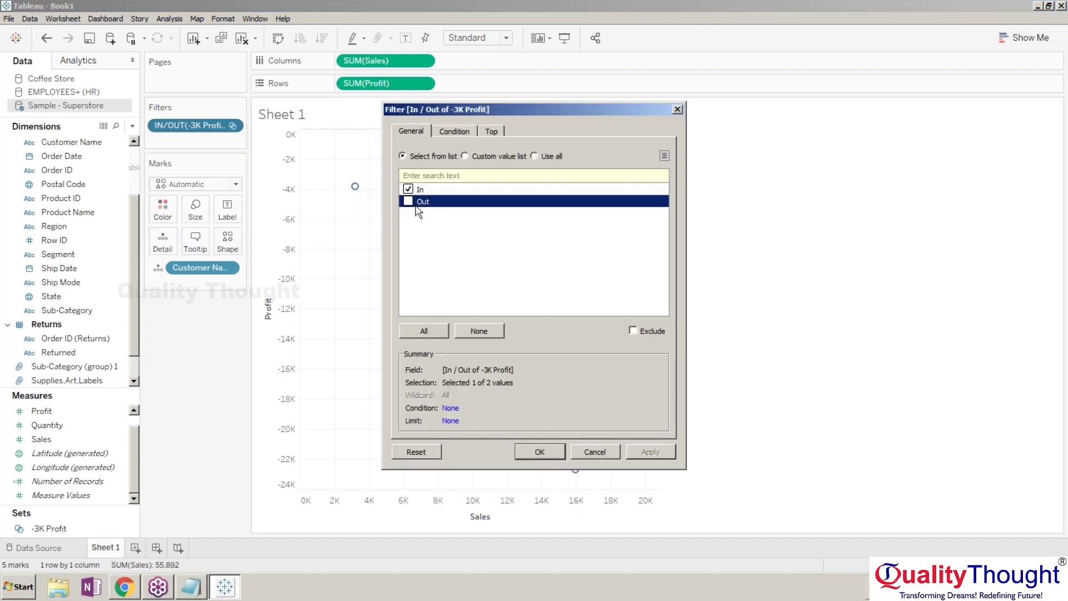
click(408, 201)
click(553, 452)
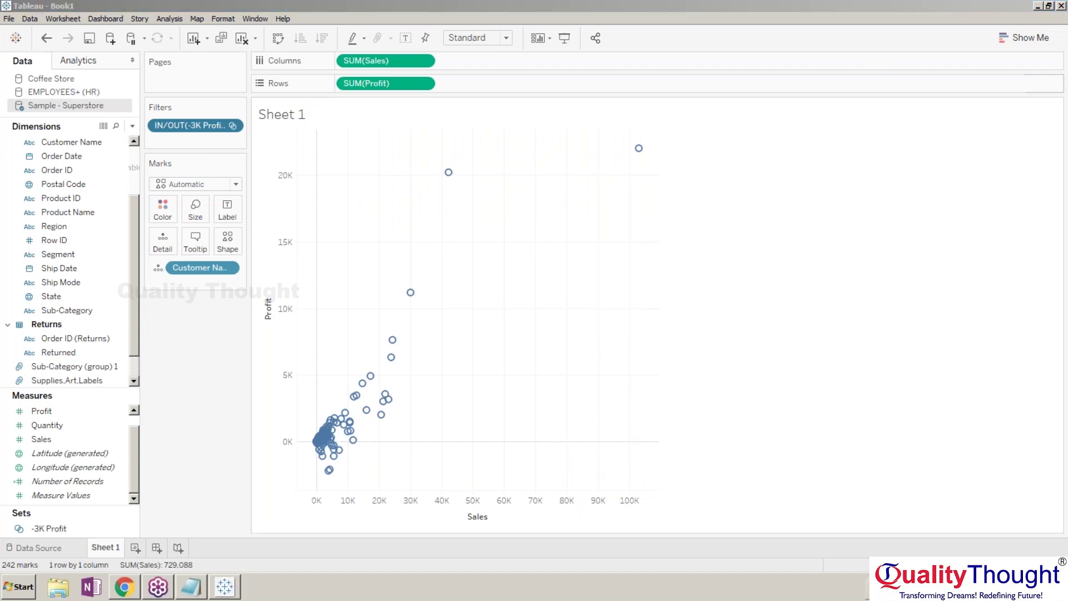
Show the IN/OUT(-3K Profit) filter card, dock it in the side panel, and include both In and Out.
click(233, 126)
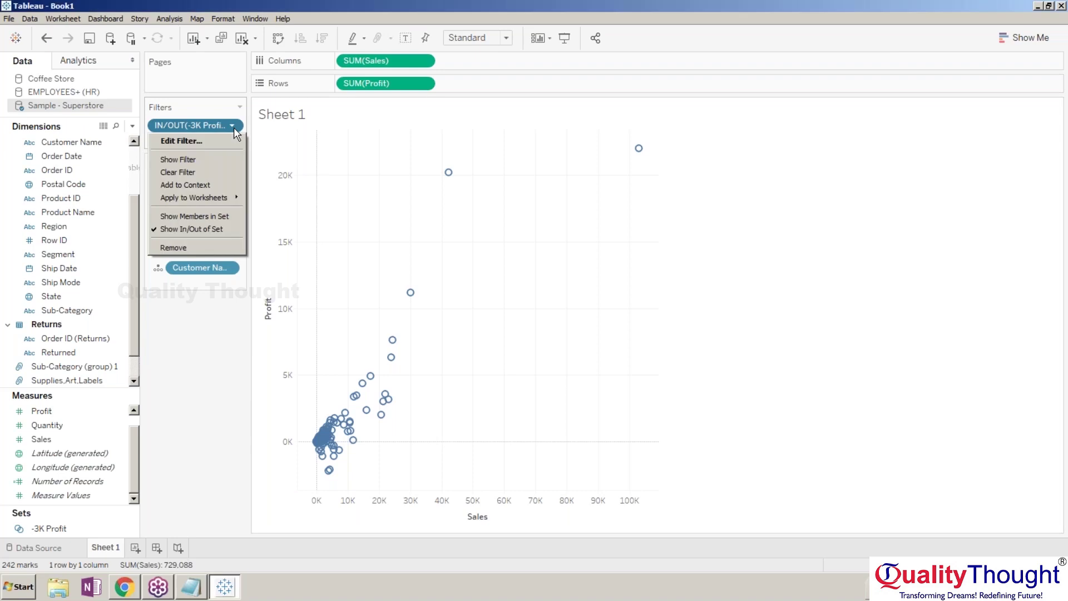
click(167, 159)
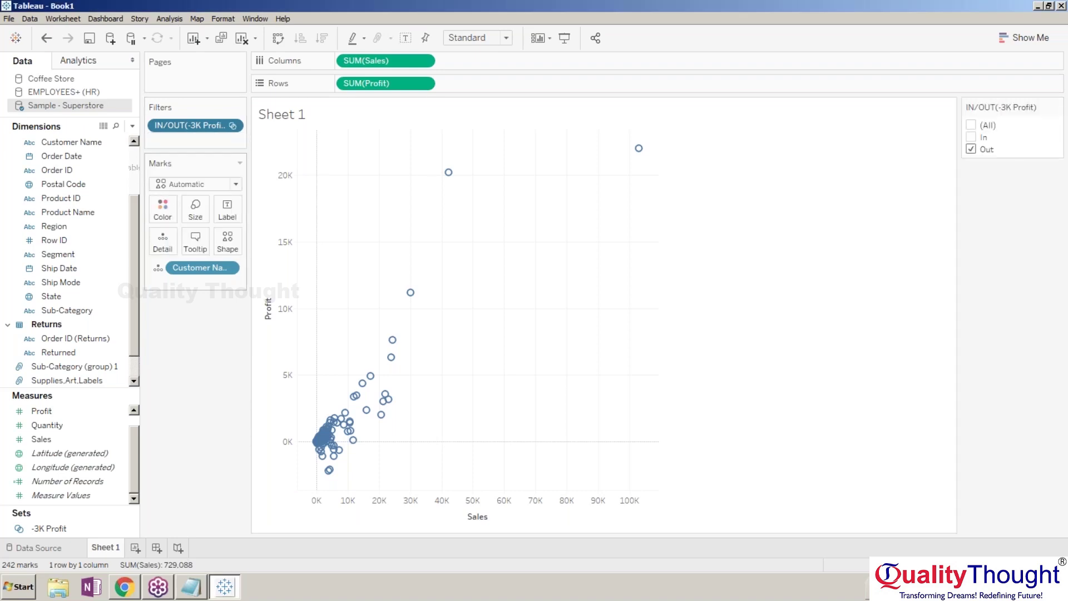
drag(402, 288, 153, 311)
click(154, 335)
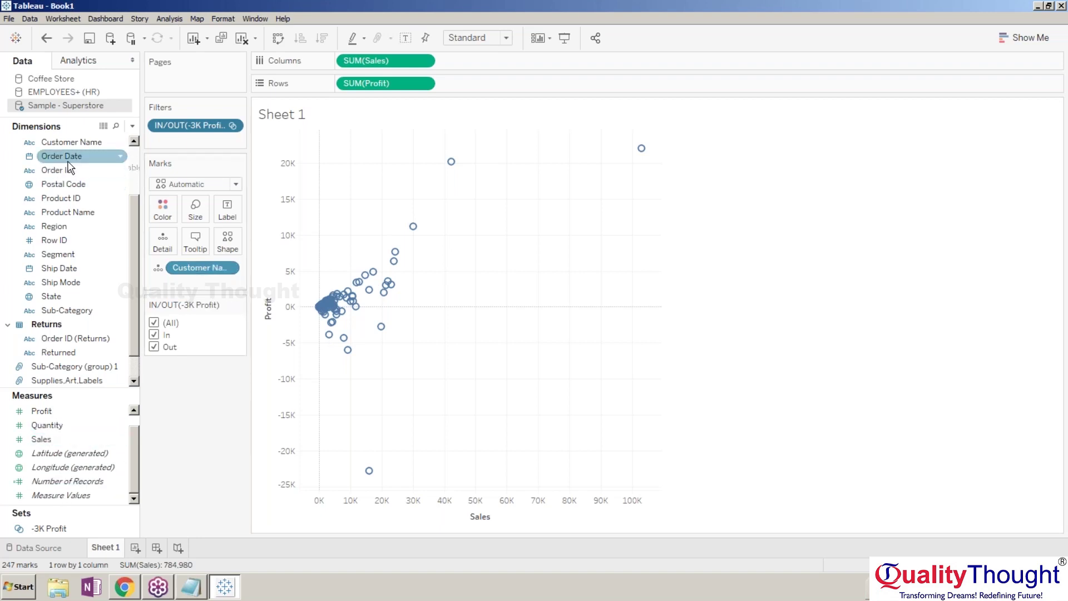
Colour the points by Customer Name and enlarge the marks.
drag(61, 143, 162, 213)
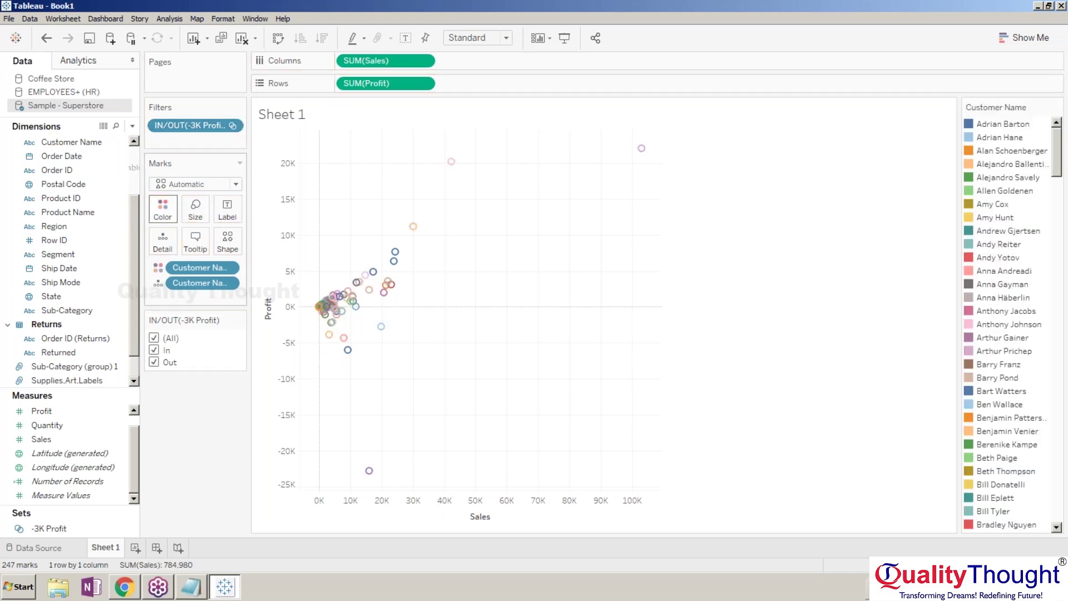
click(205, 215)
mouse_move(223, 242)
mouse_down()
mouse_move(269, 247)
mouse_move(227, 247)
mouse_up()
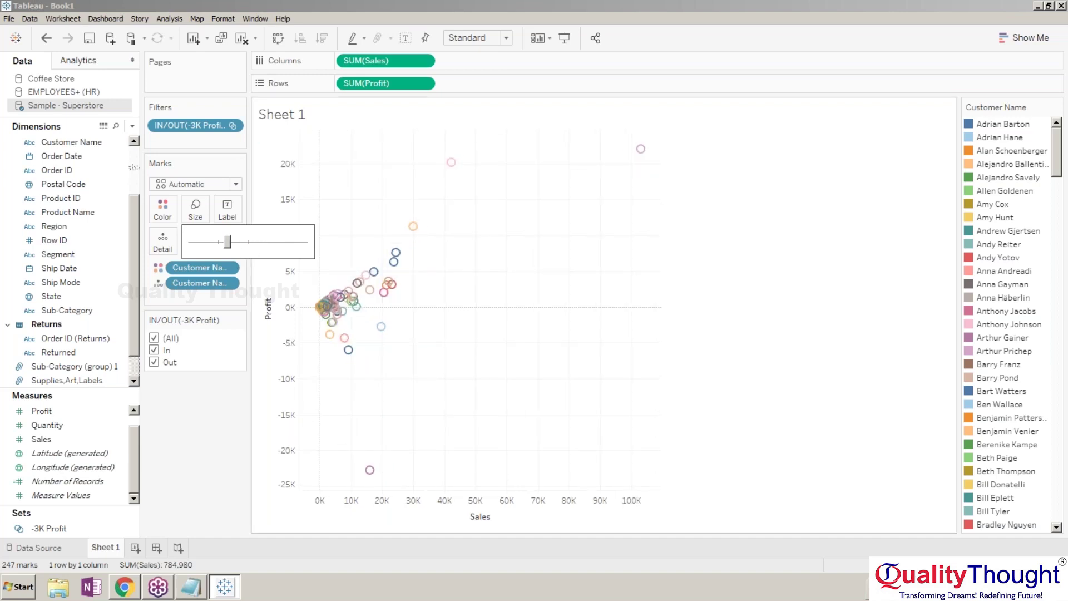
click(219, 443)
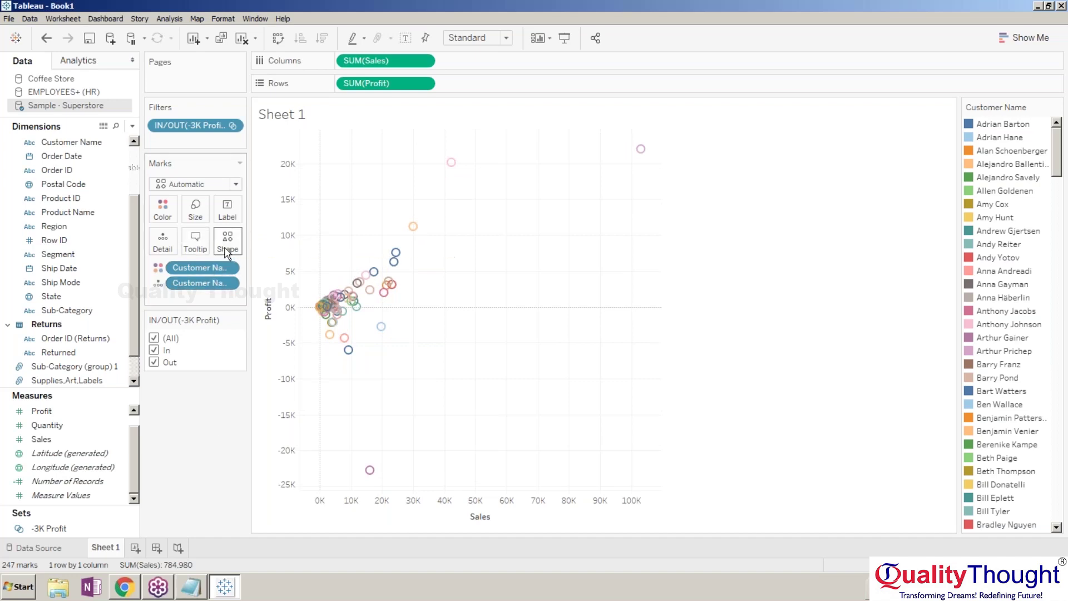
Make the marks filled circles, enlarge them further, and uncheck In on the filter card.
click(227, 248)
click(224, 301)
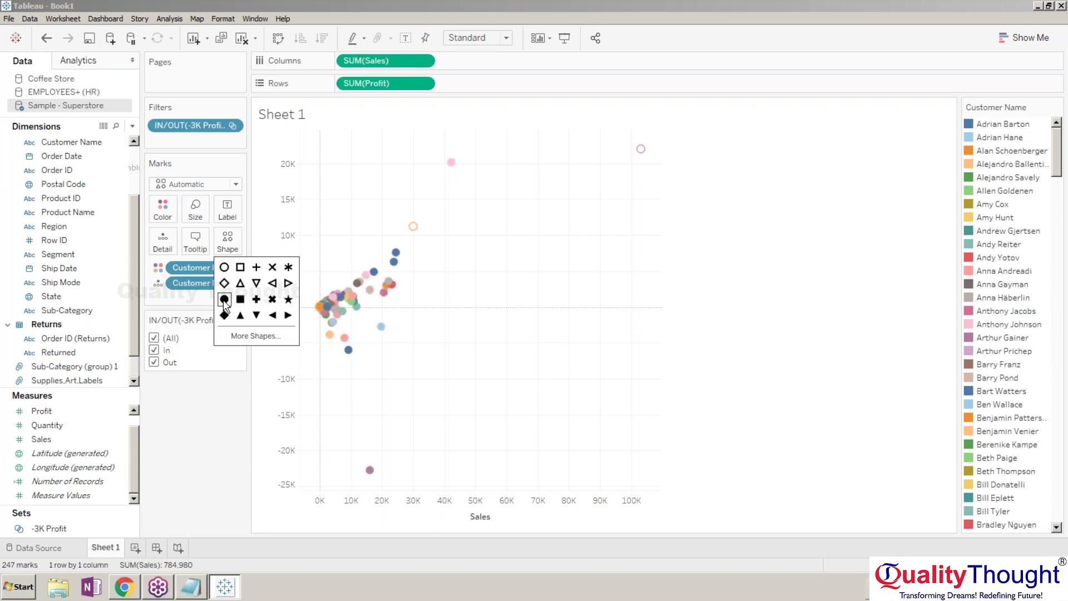
click(208, 412)
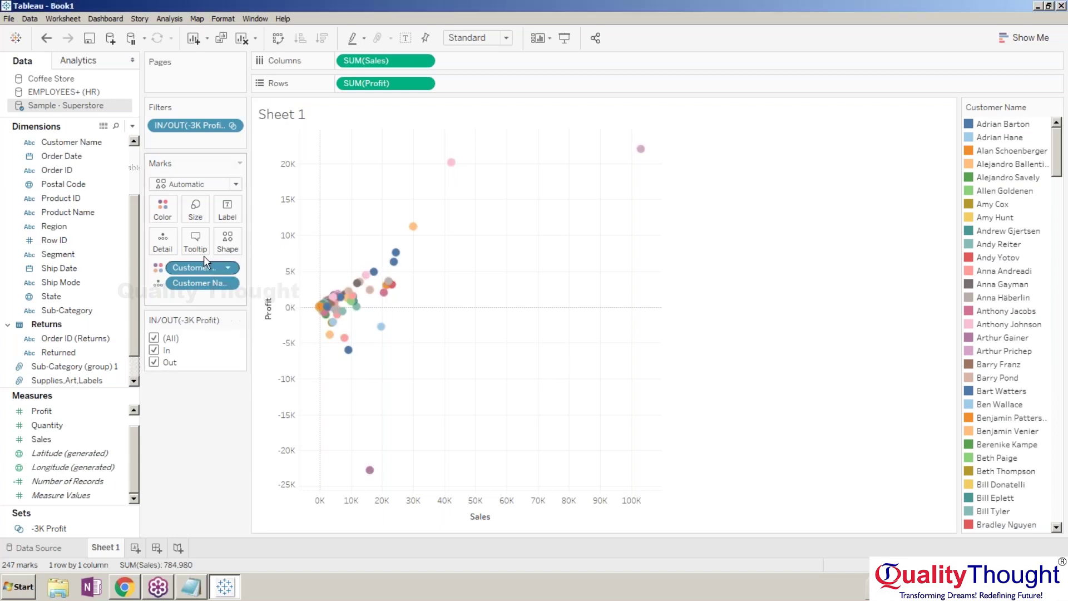
click(194, 211)
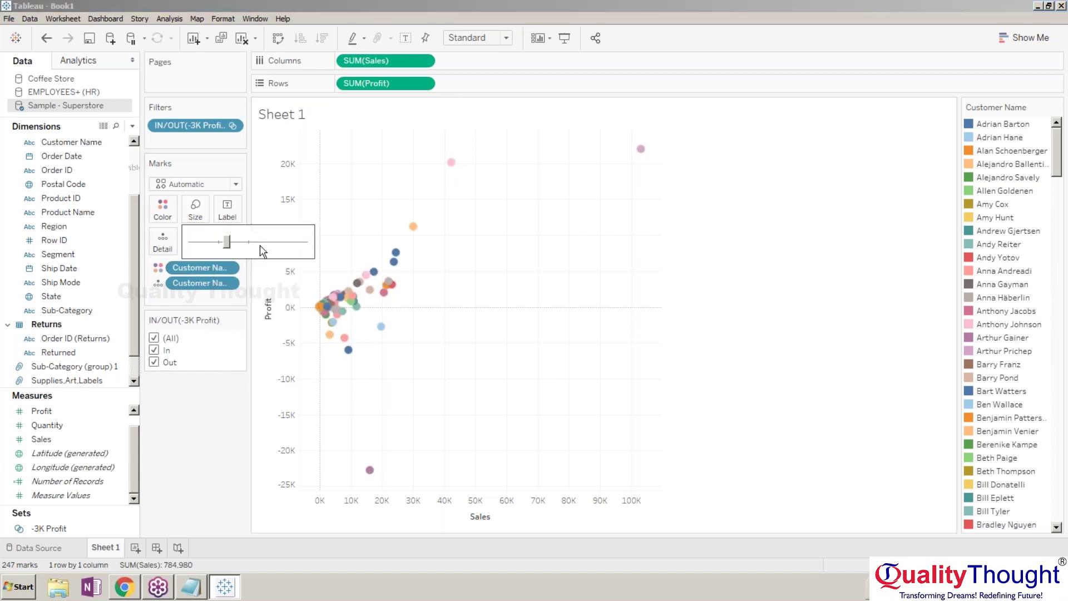
click(260, 243)
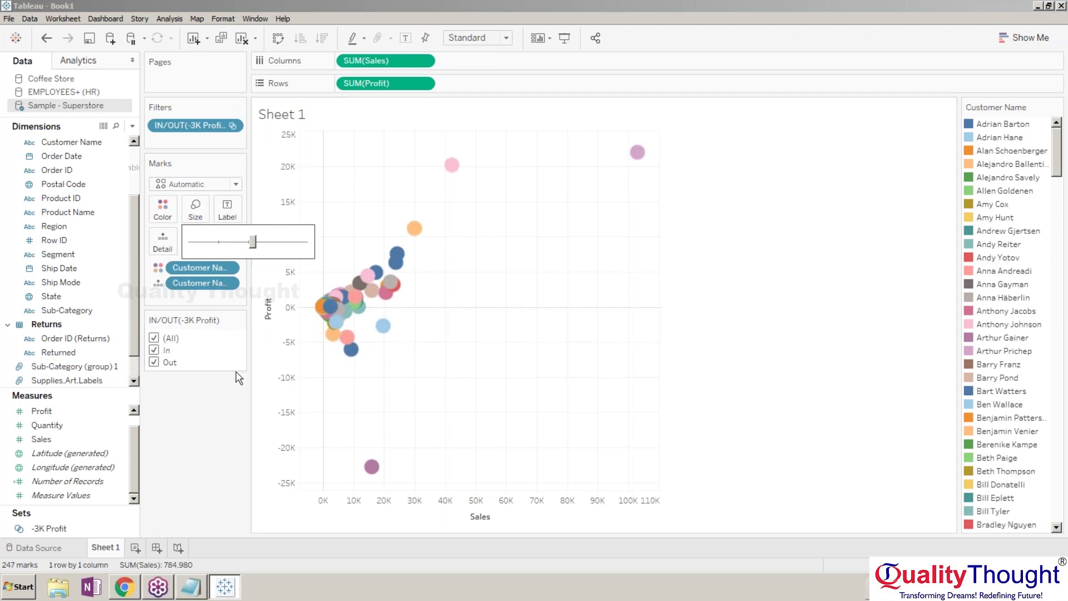
click(225, 453)
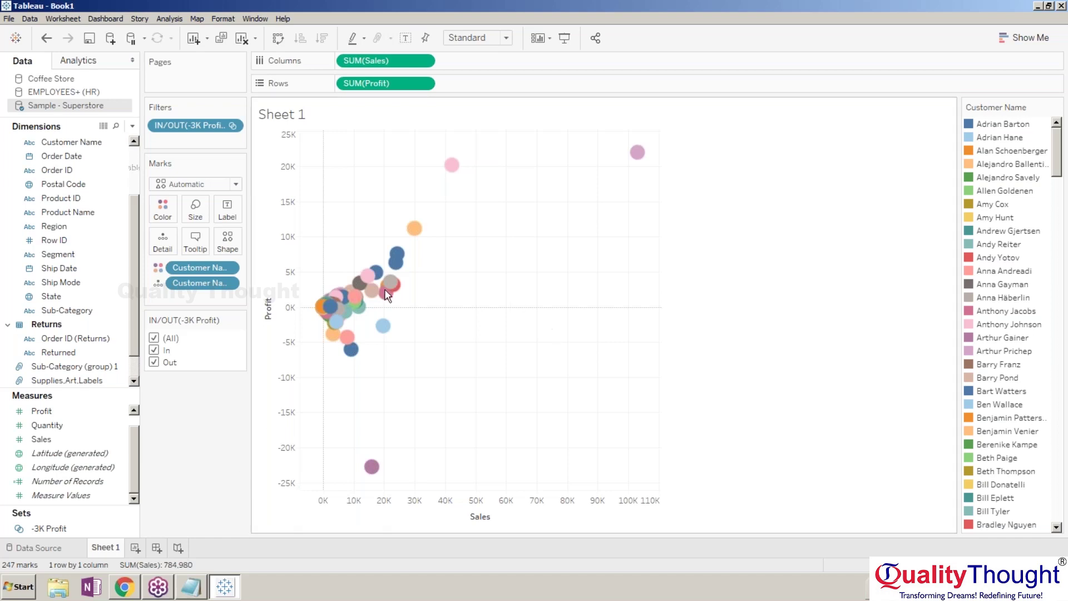
click(154, 350)
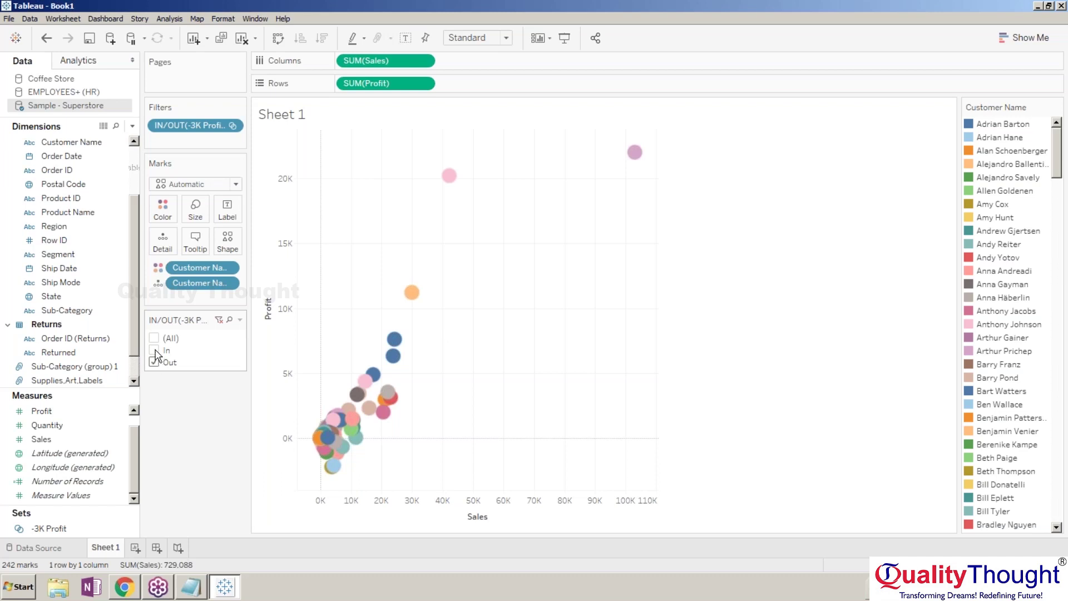
Check only In to show the five set customers and dock the Customer Name colour legend under the filter card.
click(154, 350)
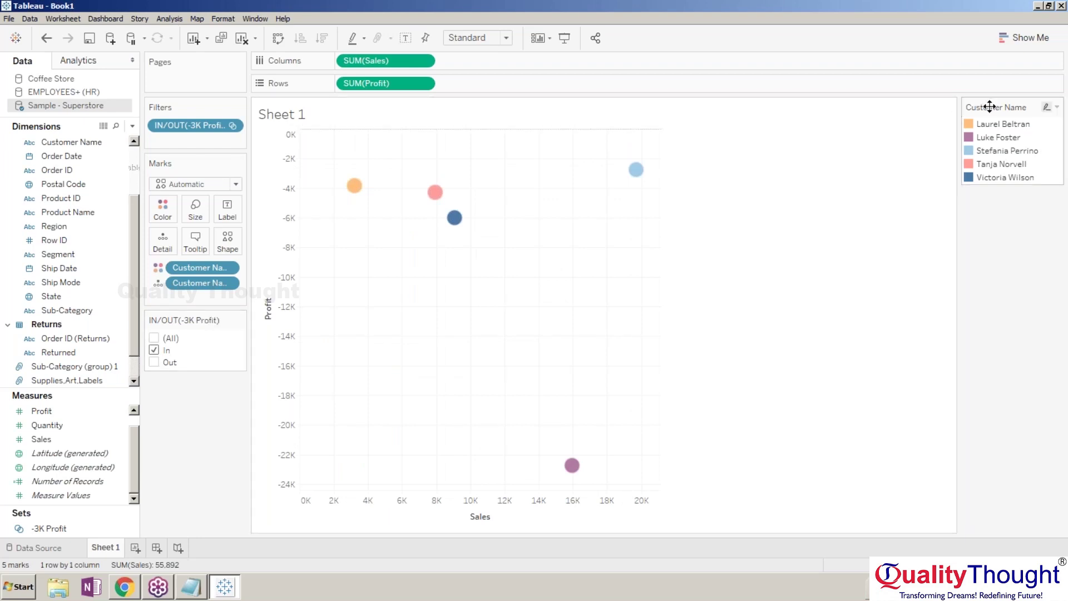
drag(990, 107, 203, 392)
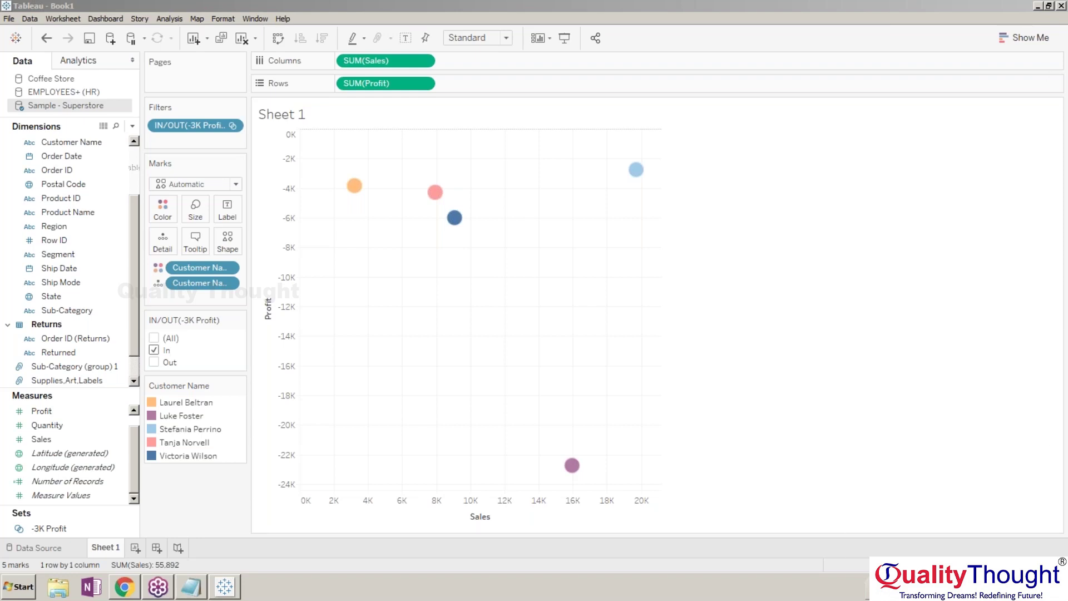
click(1041, 587)
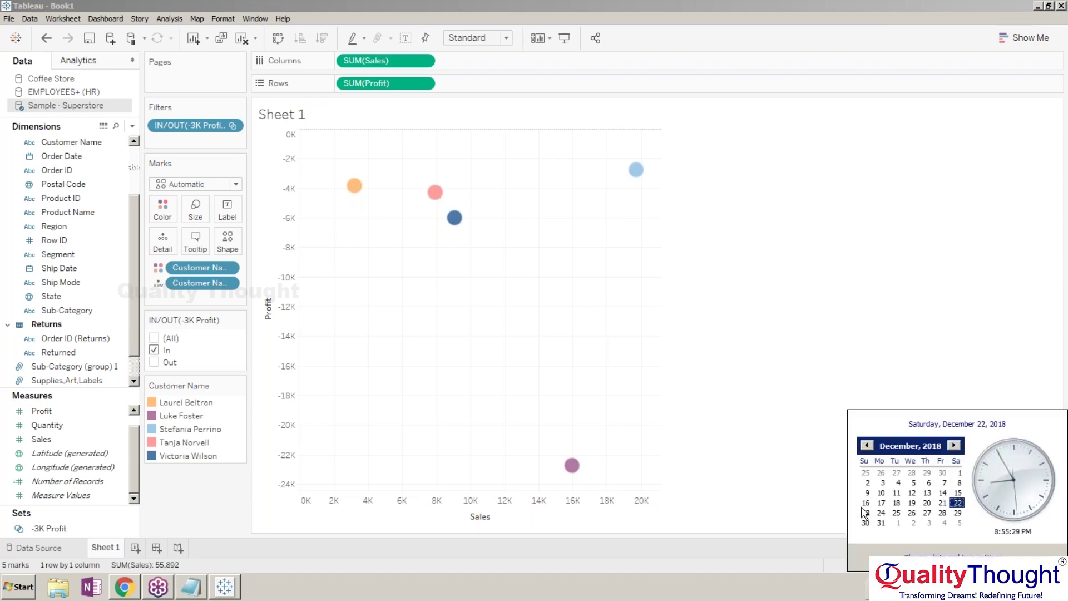
click(806, 588)
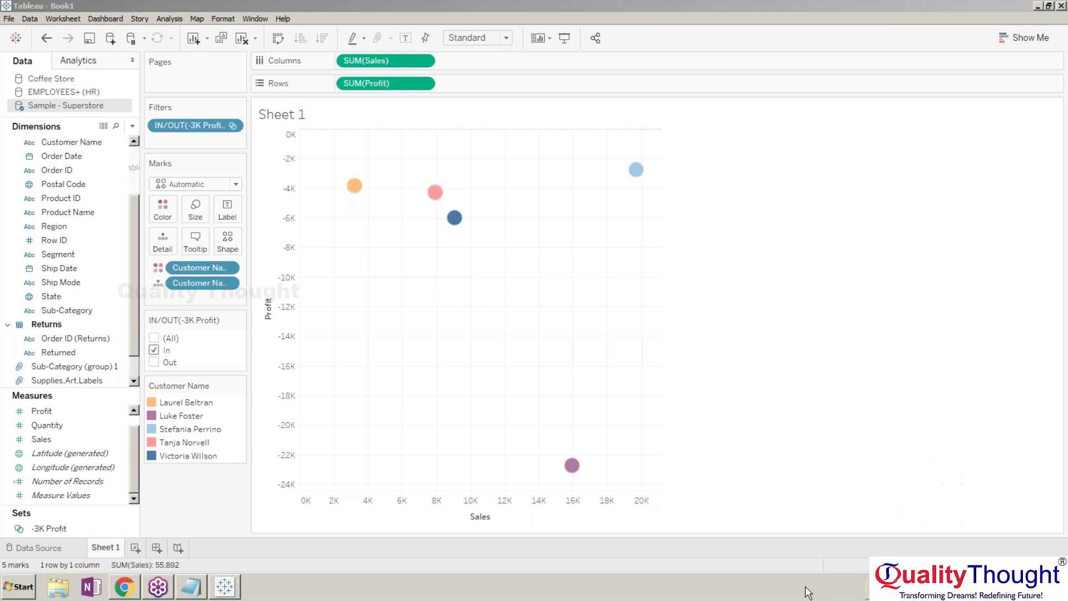